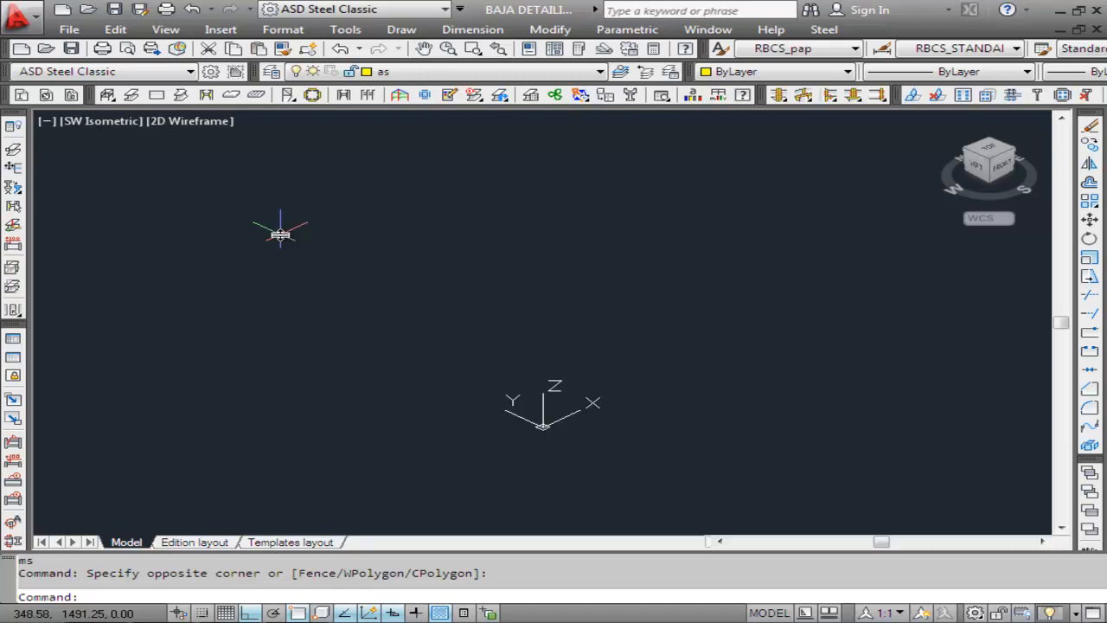
{"action": "left_click", "coordinate": [824, 33]}
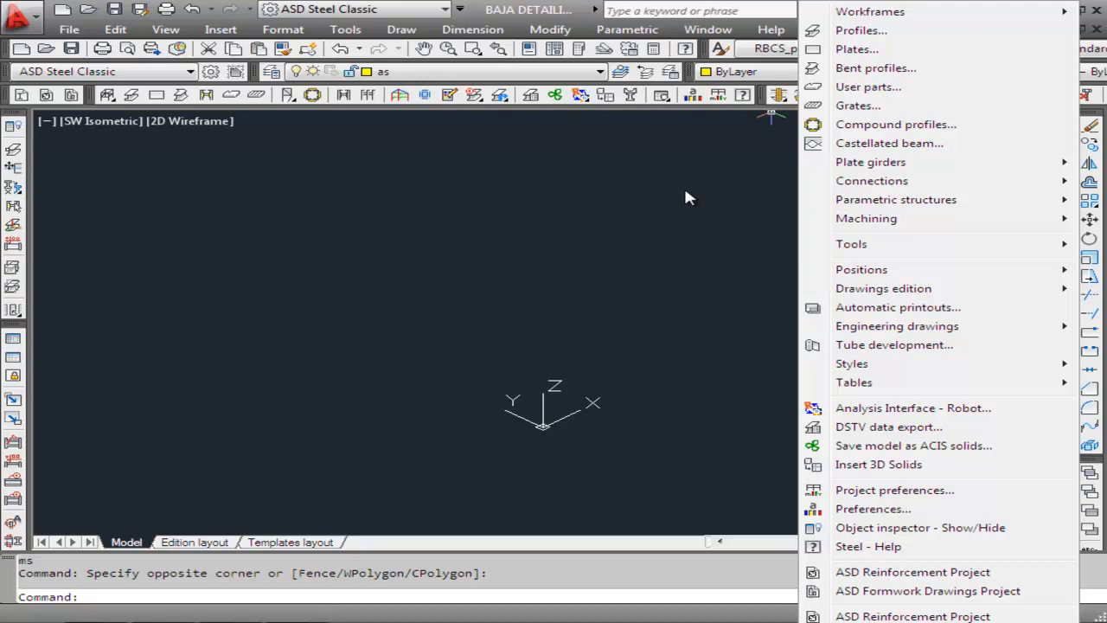
{"action": "left_click", "coordinate": [683, 186]}
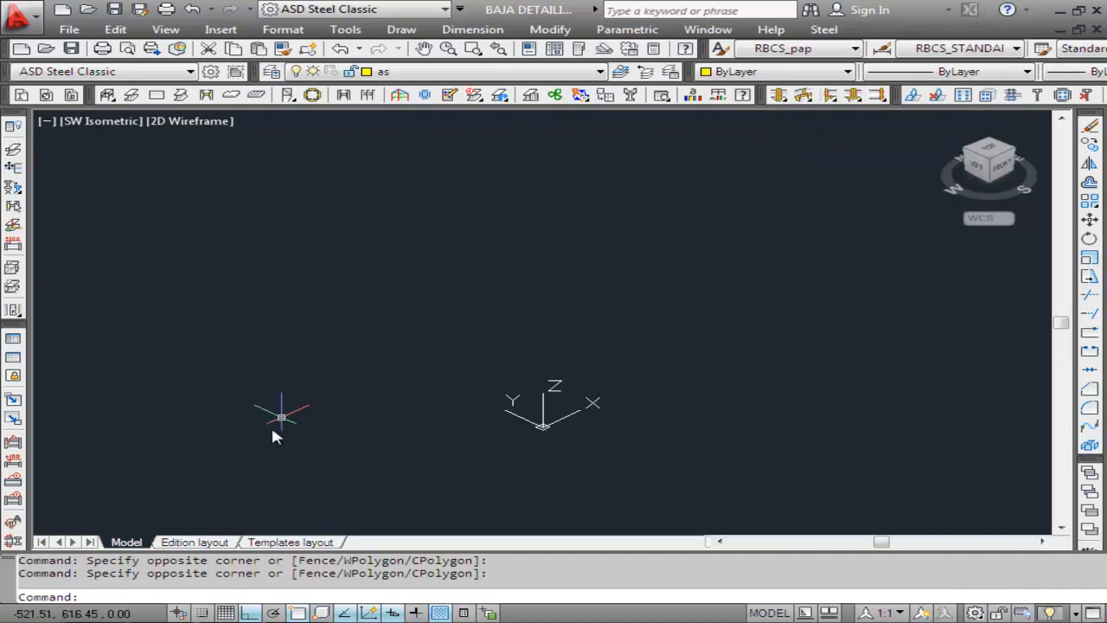
Switch to the browser and review the User's Guide page on the Endplate - beam/column web connection and its example picture.
{"action": "key", "text": "alt+Tab"}
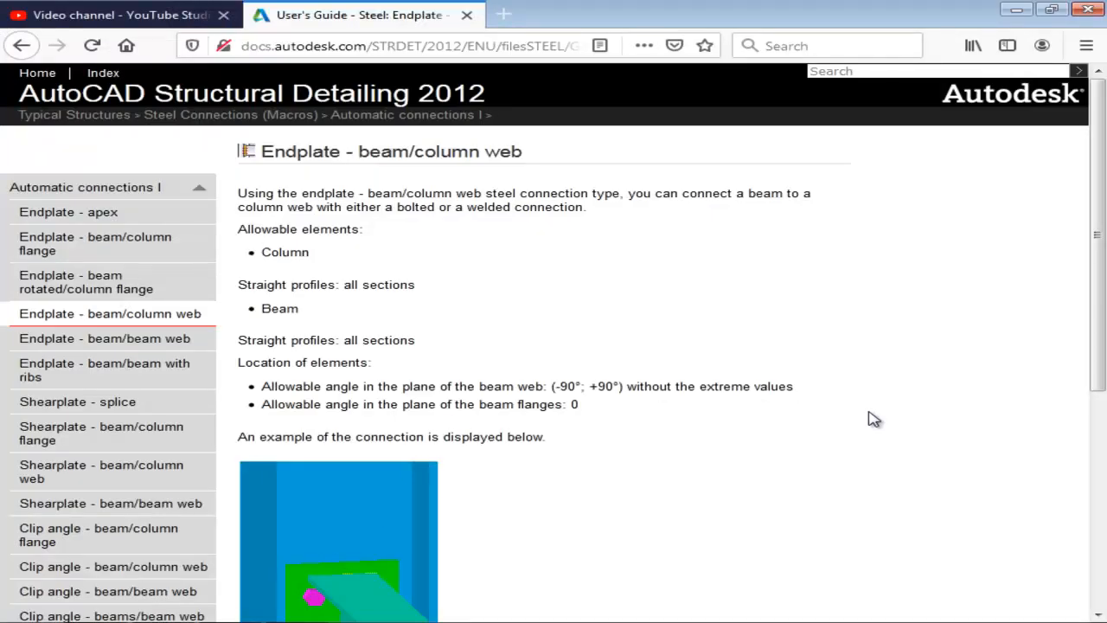
{"action": "scroll", "coordinate": [873, 419], "scroll_direction": "down", "scroll_amount": 5}
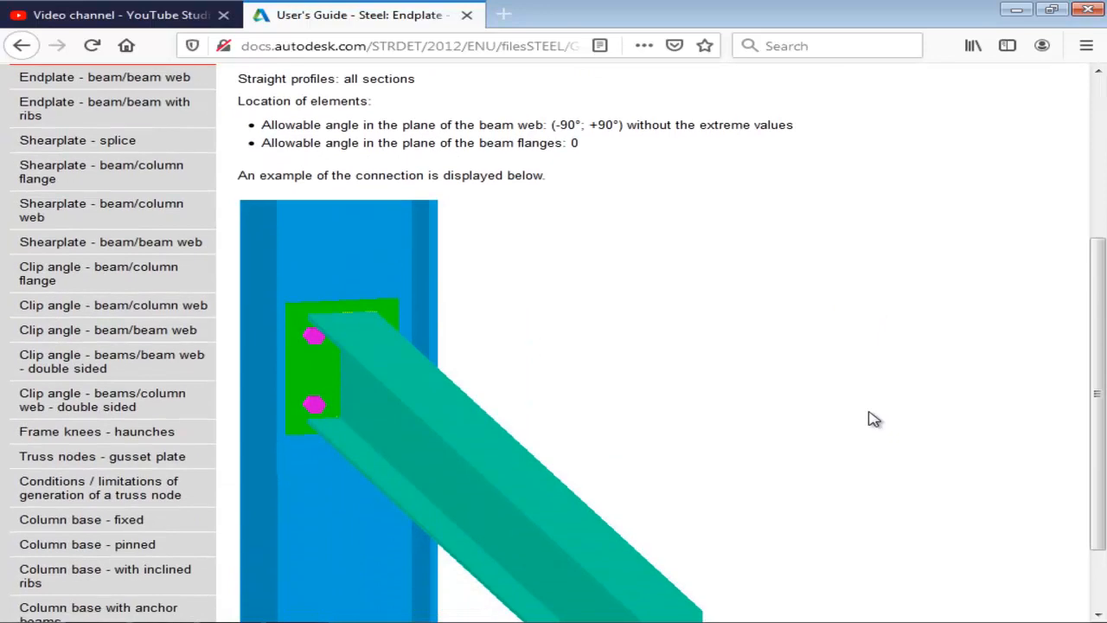
{"action": "scroll", "coordinate": [874, 419], "scroll_direction": "down", "scroll_amount": 2}
{"action": "scroll", "coordinate": [873, 418], "scroll_direction": "up", "scroll_amount": 4}
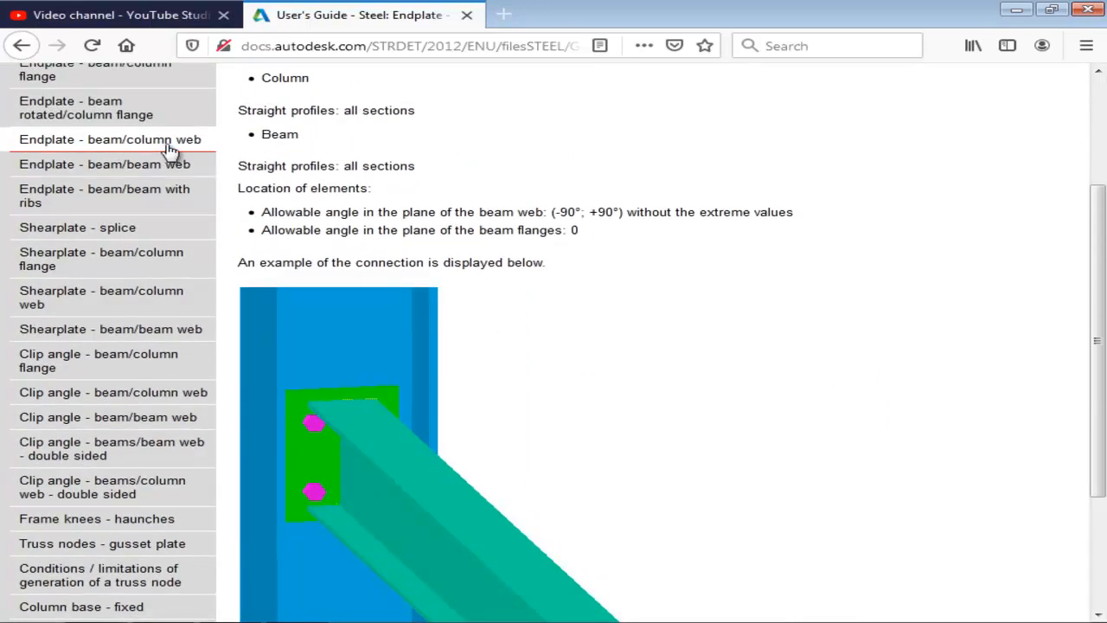
{"action": "scroll", "coordinate": [779, 159], "scroll_direction": "up", "scroll_amount": 2}
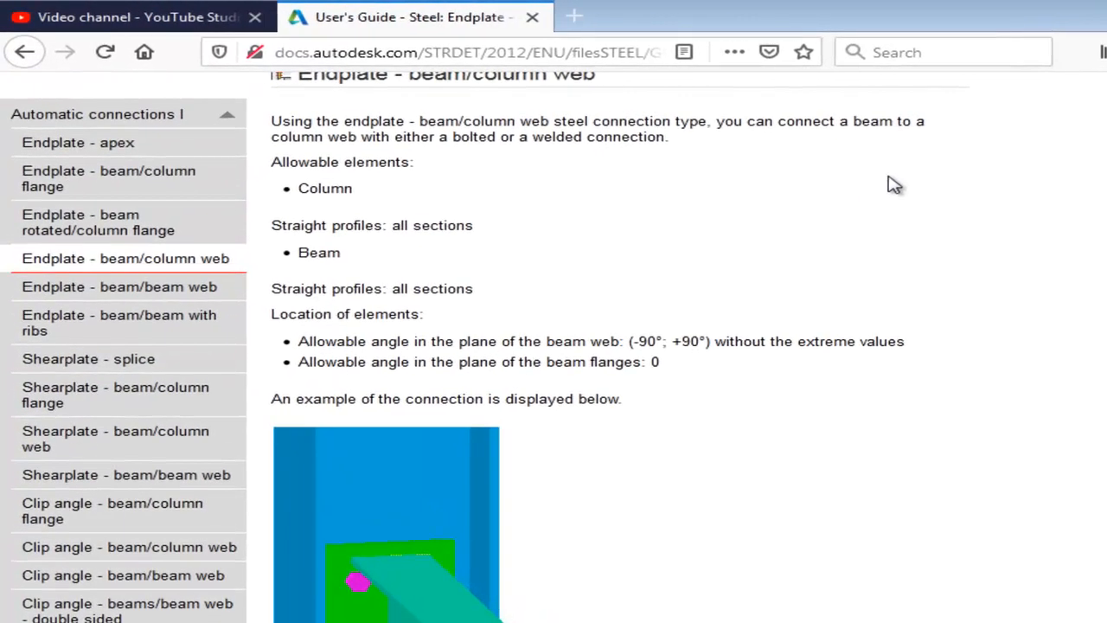
{"action": "scroll", "coordinate": [893, 185], "scroll_direction": "down", "scroll_amount": 3}
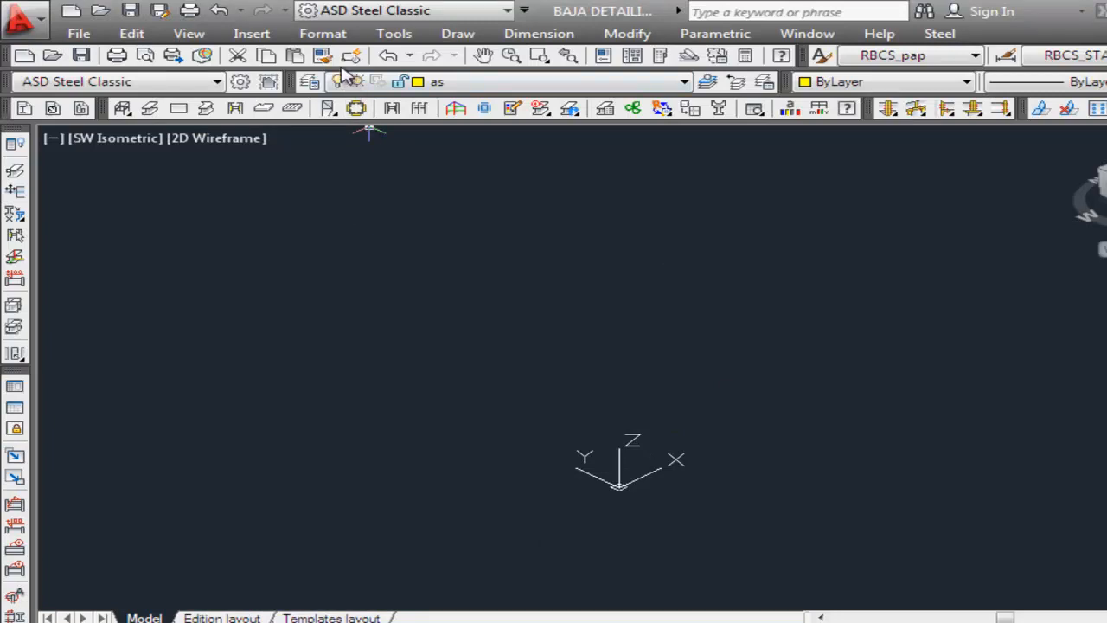
Open the drawing units settings, review the length types and choose Decimal Degrees as the angle type.
{"action": "left_click", "coordinate": [324, 34]}
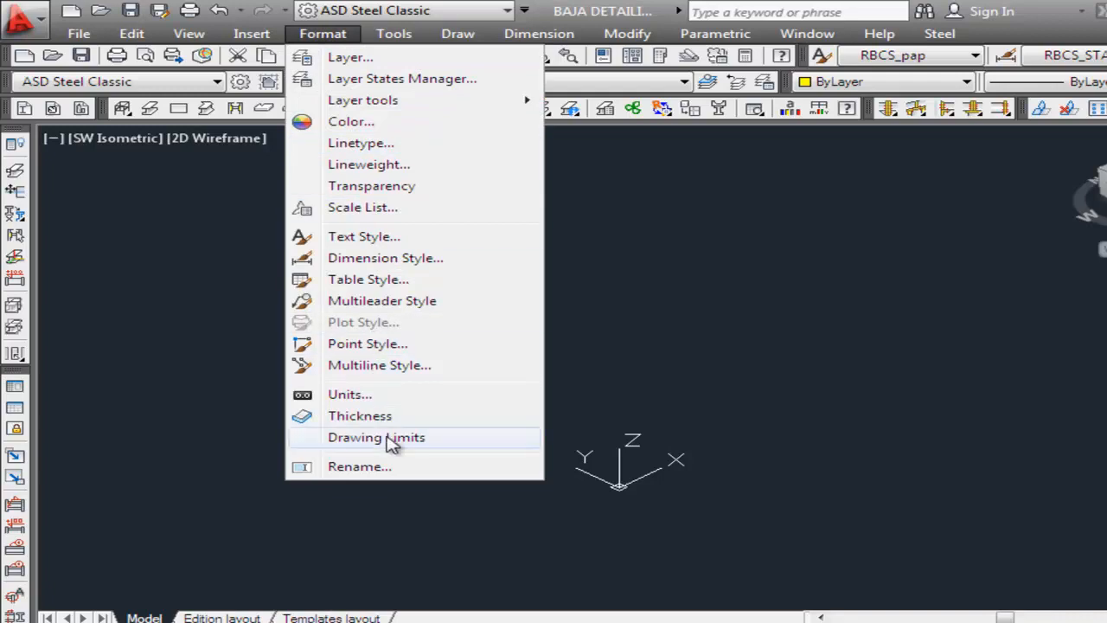
{"action": "left_click", "coordinate": [349, 394]}
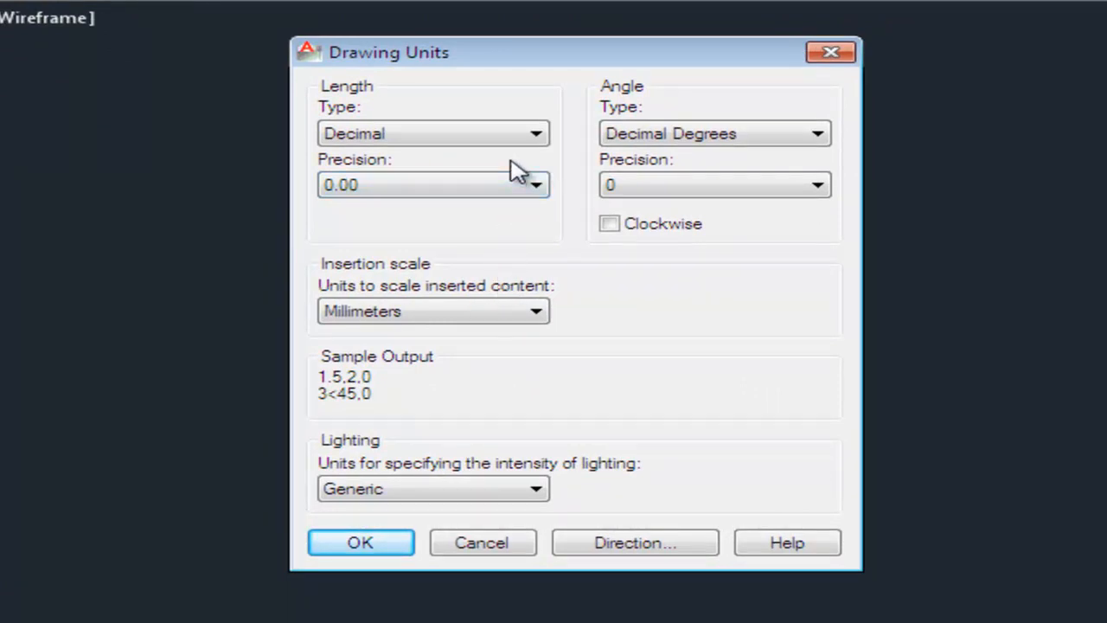
{"action": "left_click", "coordinate": [535, 137]}
{"action": "left_click", "coordinate": [535, 138]}
{"action": "left_click", "coordinate": [768, 144]}
{"action": "left_click", "coordinate": [769, 145]}
{"action": "left_click", "coordinate": [768, 144]}
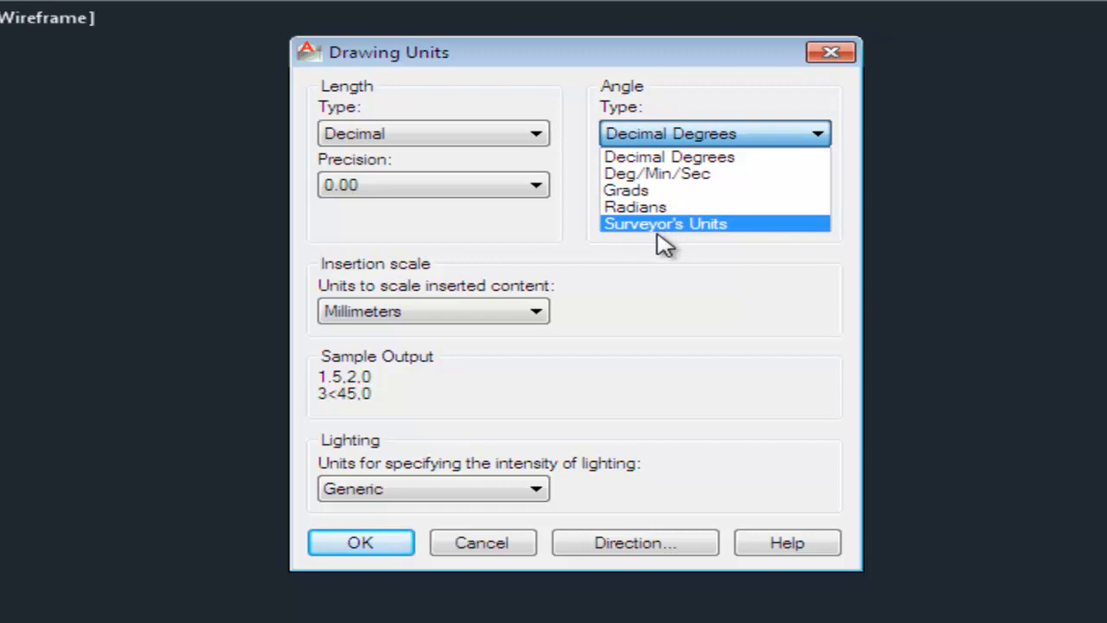
{"action": "left_click", "coordinate": [690, 159]}
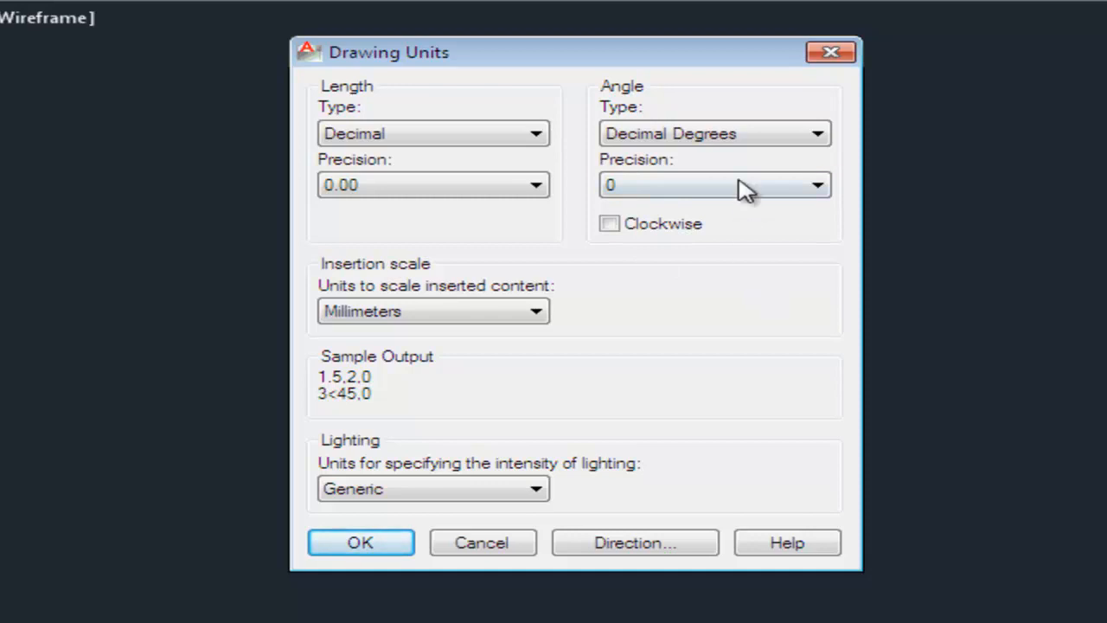
Try Grads as the angle type, restore Decimal Degrees and accept the drawing units.
{"action": "left_click", "coordinate": [755, 139]}
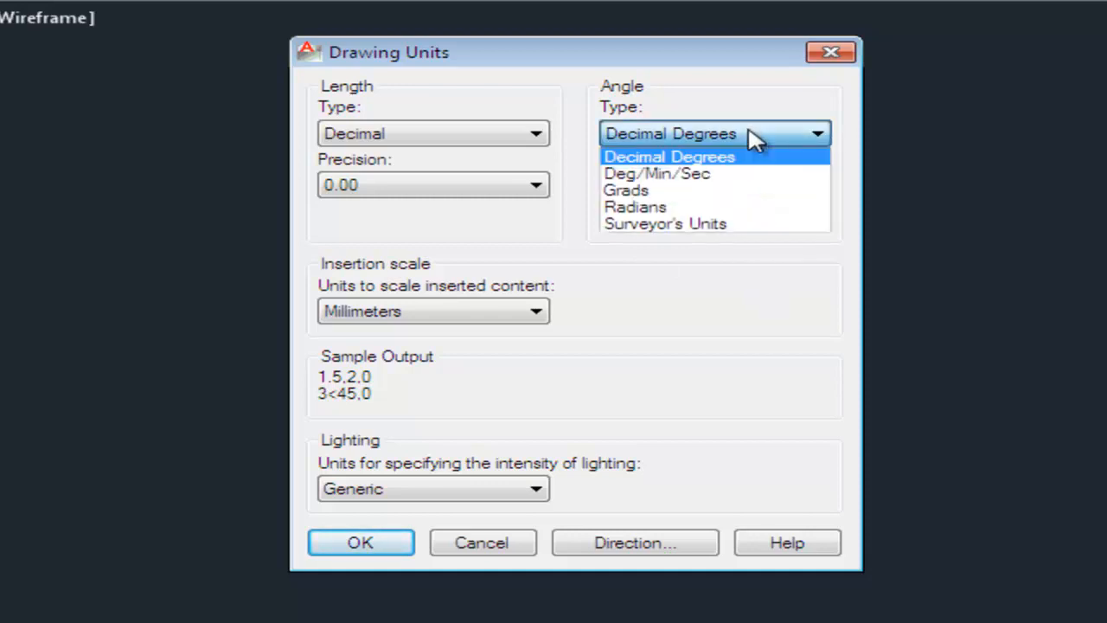
{"action": "left_click", "coordinate": [671, 192]}
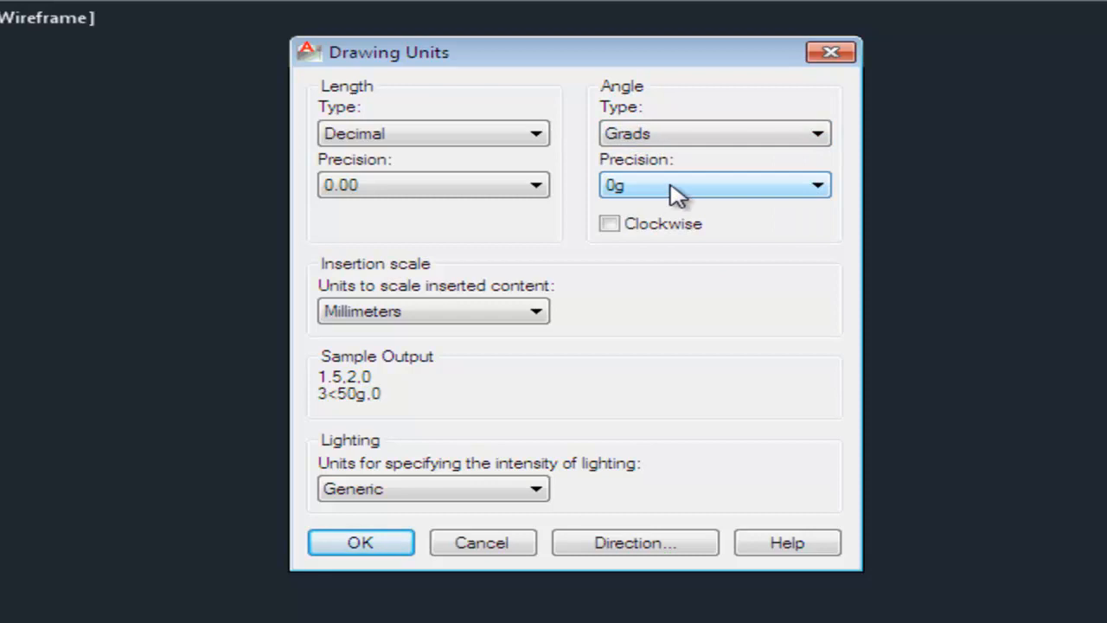
{"action": "left_click", "coordinate": [764, 137]}
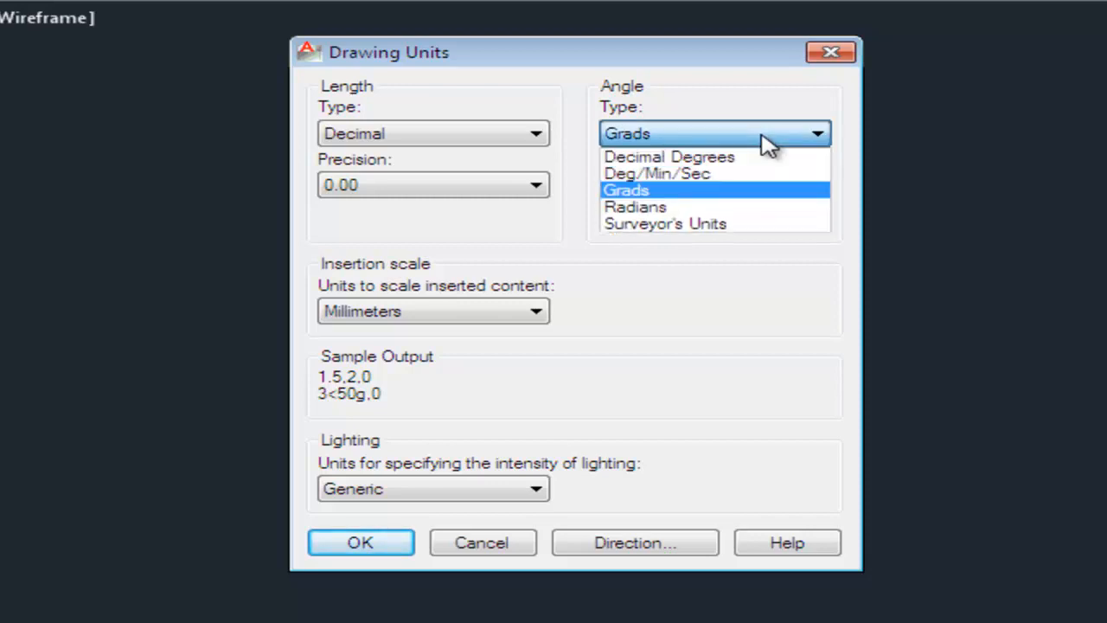
{"action": "left_click", "coordinate": [709, 157]}
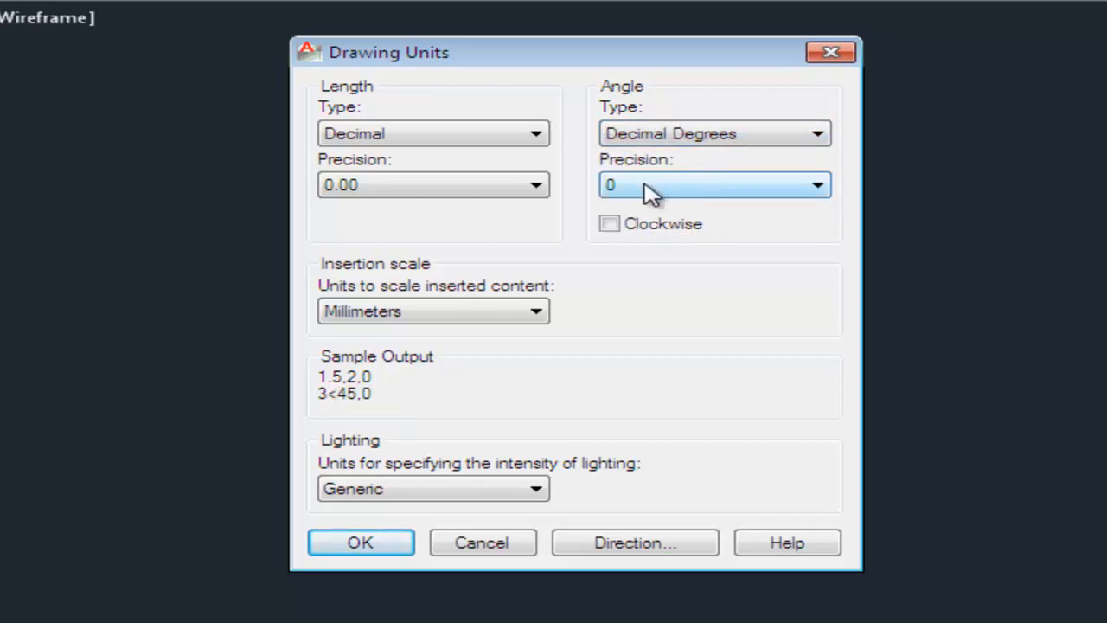
{"action": "left_click", "coordinate": [391, 542]}
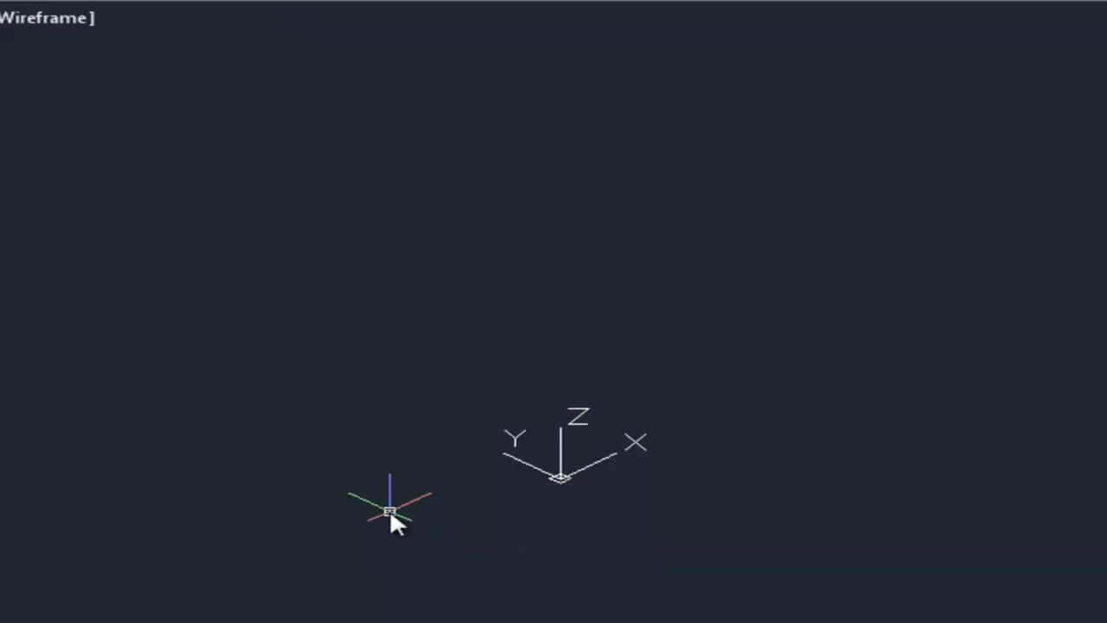
Reset the model space drawing limits, accepting 0.00,0.00 as lower left corner and 1000.00,1000.00 as upper right corner.
{"action": "left_click", "coordinate": [232, 1]}
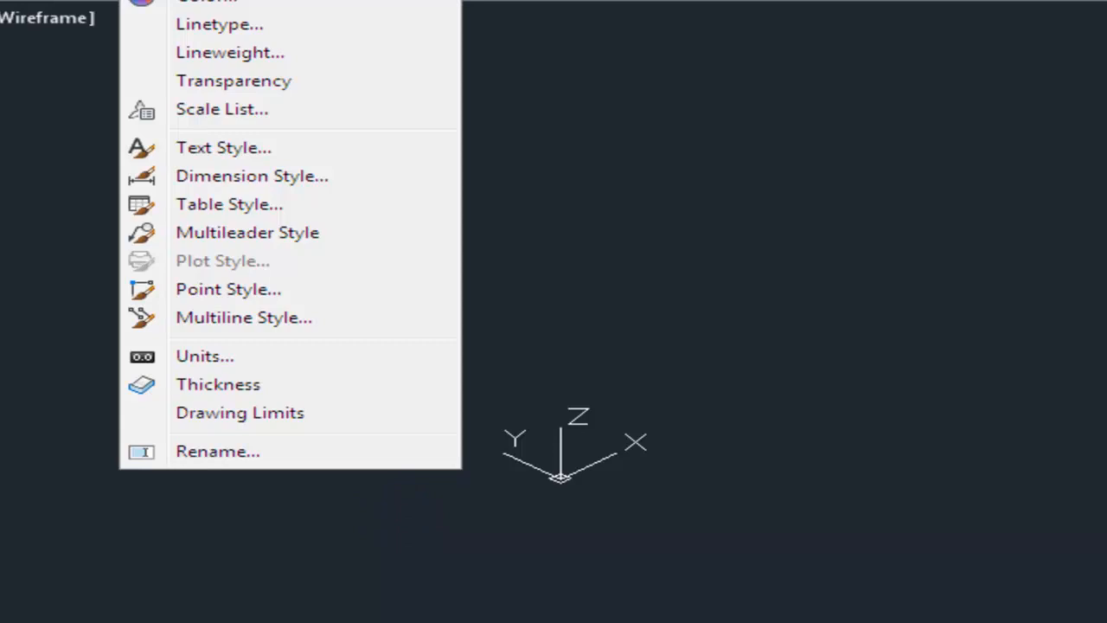
{"action": "left_click", "coordinate": [273, 418]}
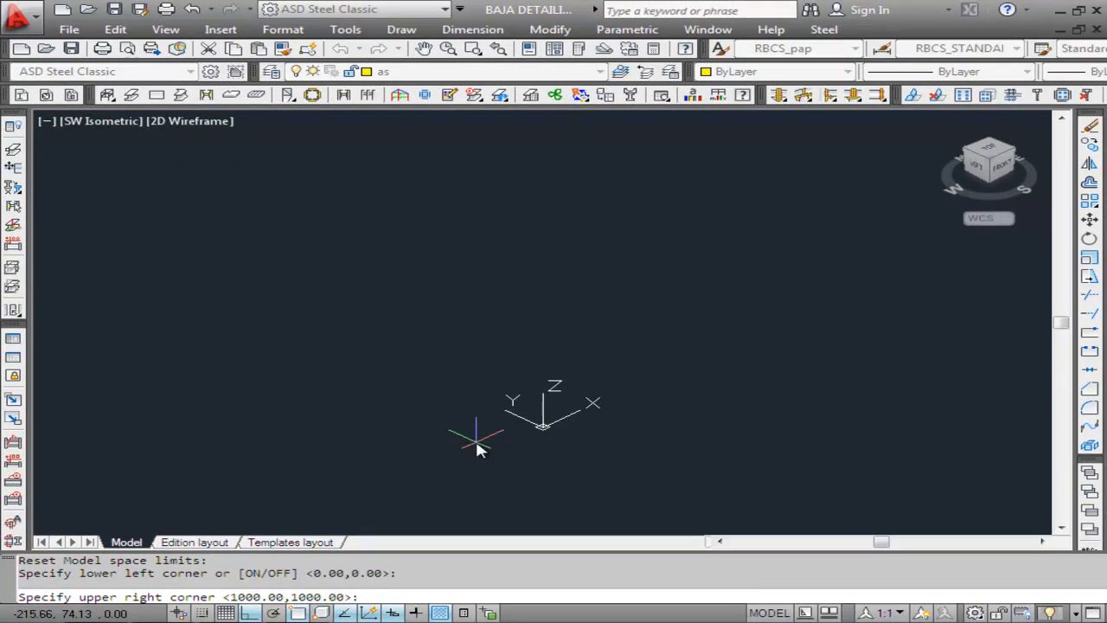
{"action": "key", "text": "Return"}
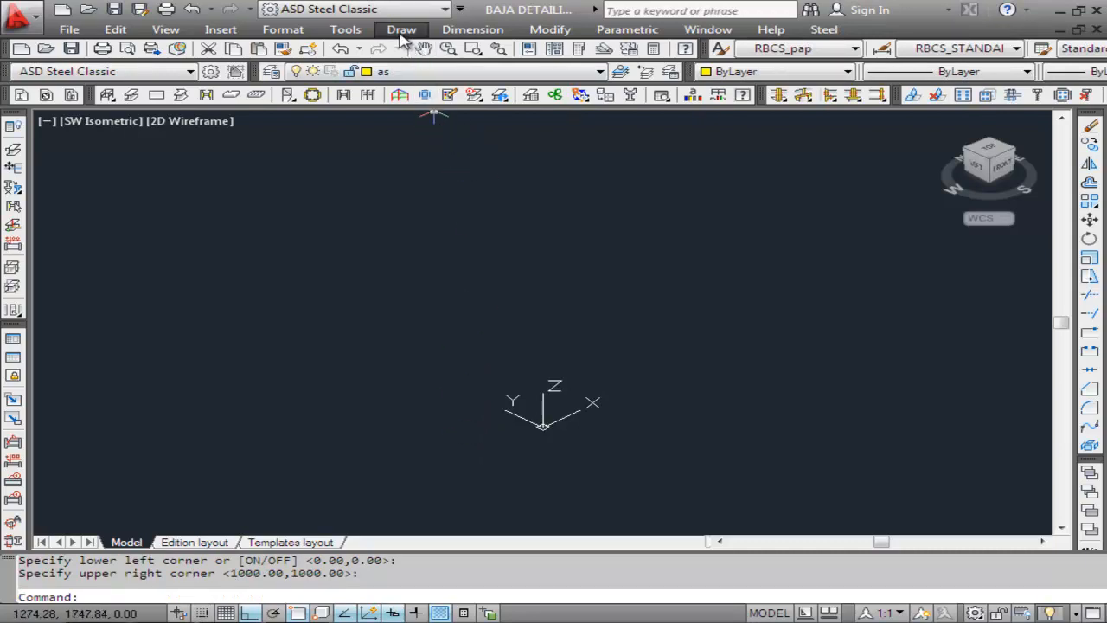
Open the Layer Properties Manager to examine the drawing's layers and their colours, and close it.
{"action": "left_click", "coordinate": [284, 31]}
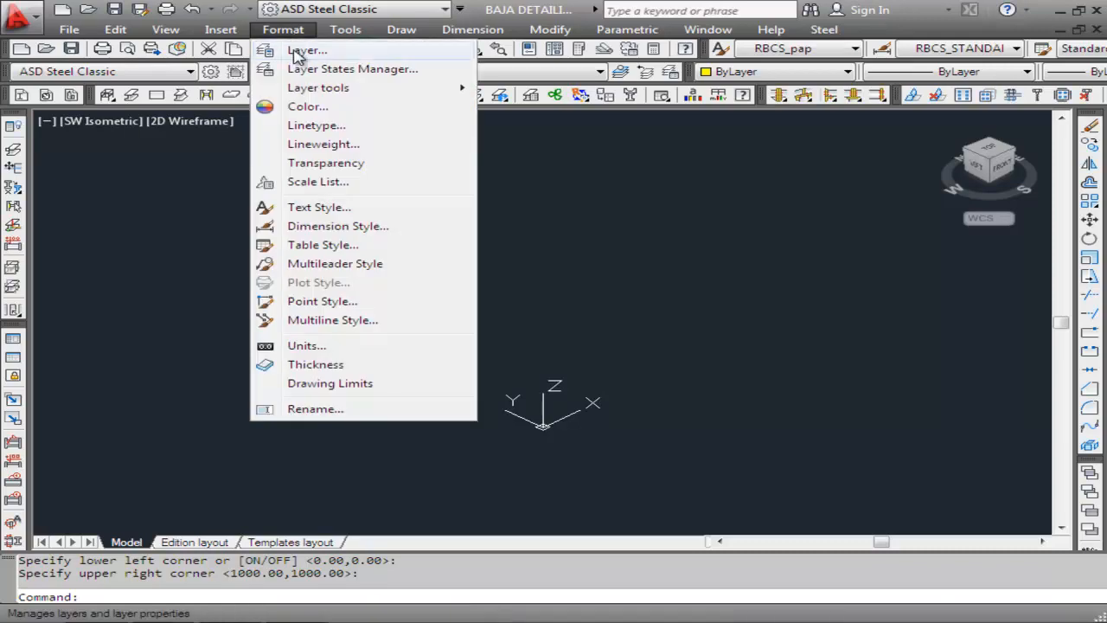
{"action": "left_click", "coordinate": [302, 51]}
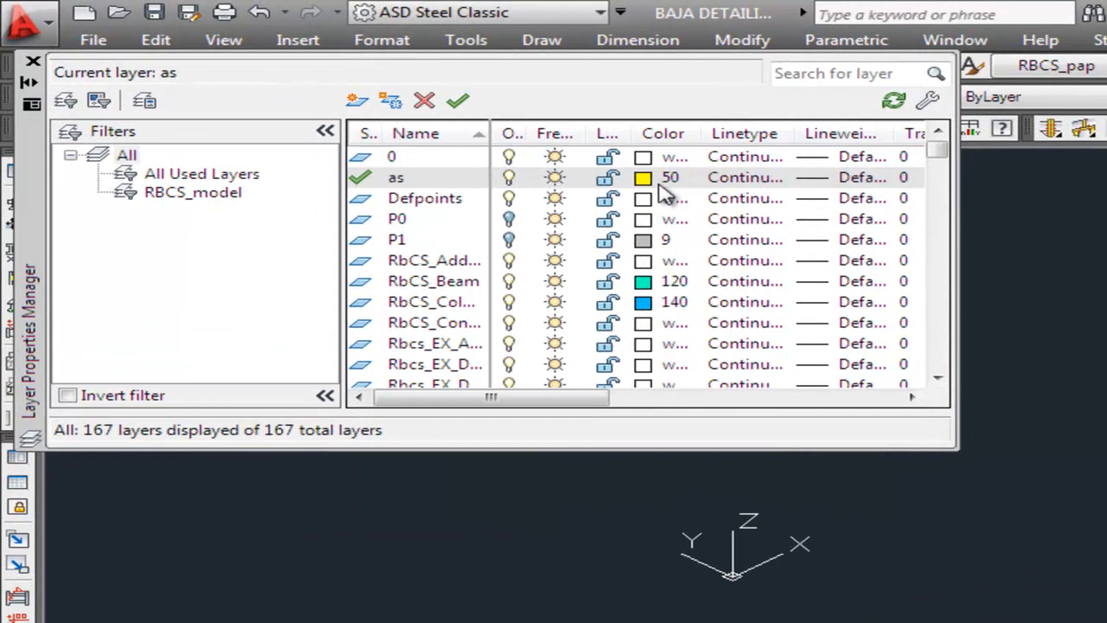
{"action": "left_click", "coordinate": [33, 64]}
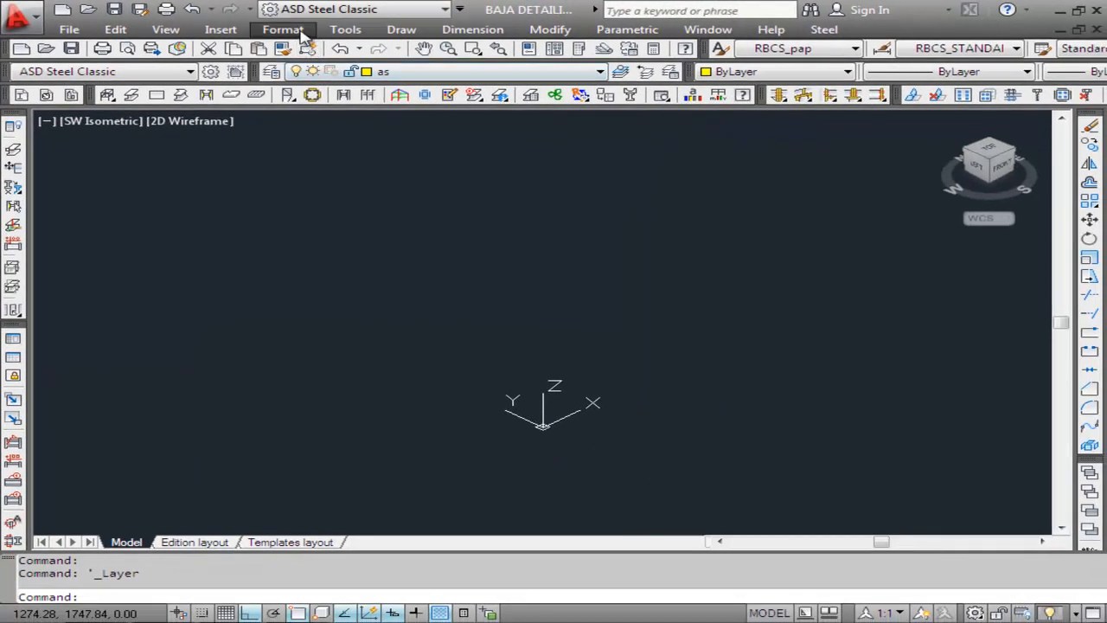
Load all available linetypes from acad.lin through the Linetype Manager.
{"action": "left_click", "coordinate": [359, 37]}
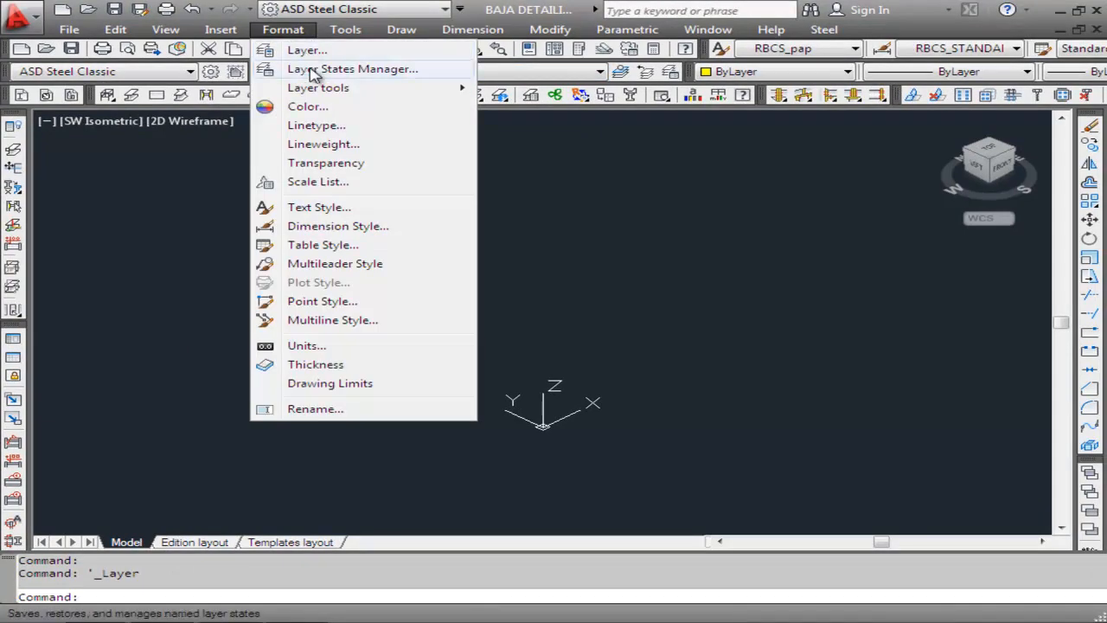
{"action": "left_click", "coordinate": [322, 124]}
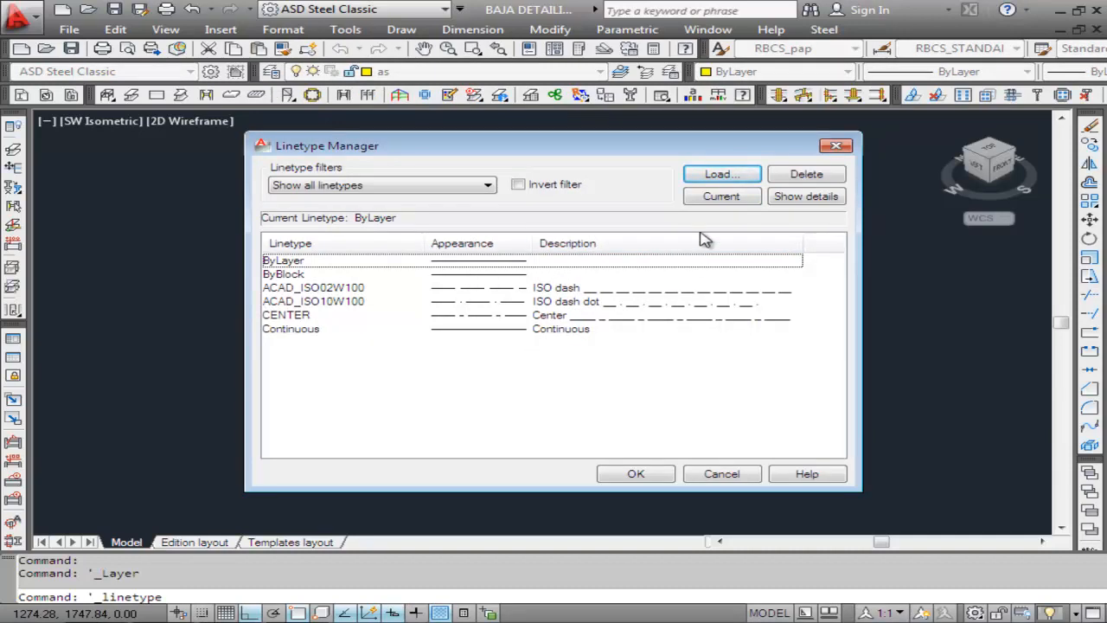
{"action": "left_click", "coordinate": [724, 176]}
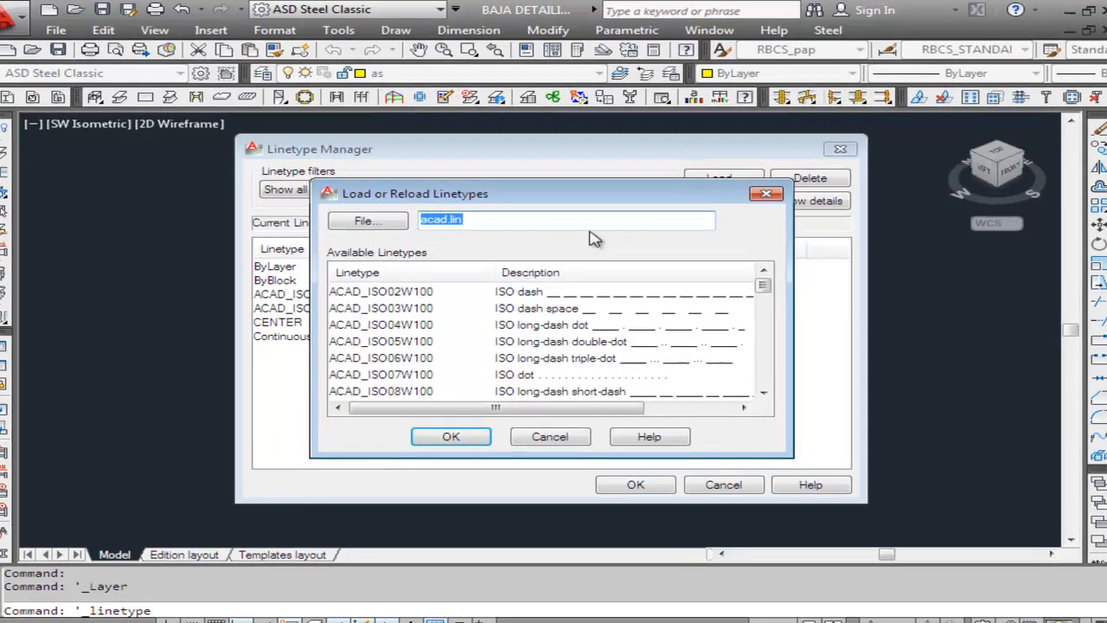
{"action": "left_click", "coordinate": [357, 335]}
{"action": "right_click", "coordinate": [353, 340]}
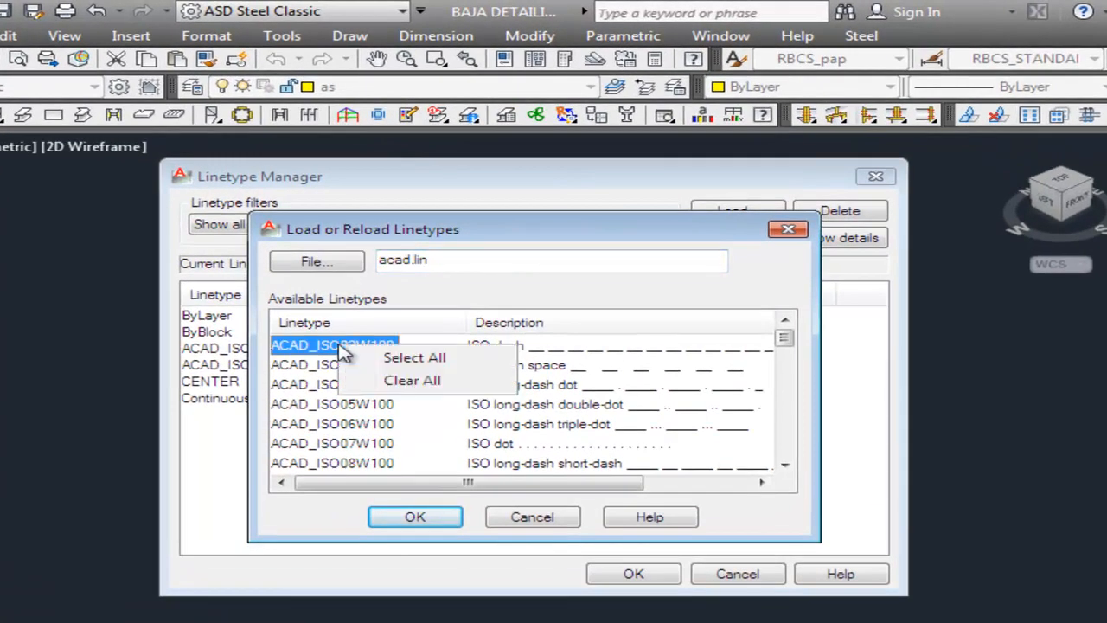
{"action": "left_click", "coordinate": [412, 362]}
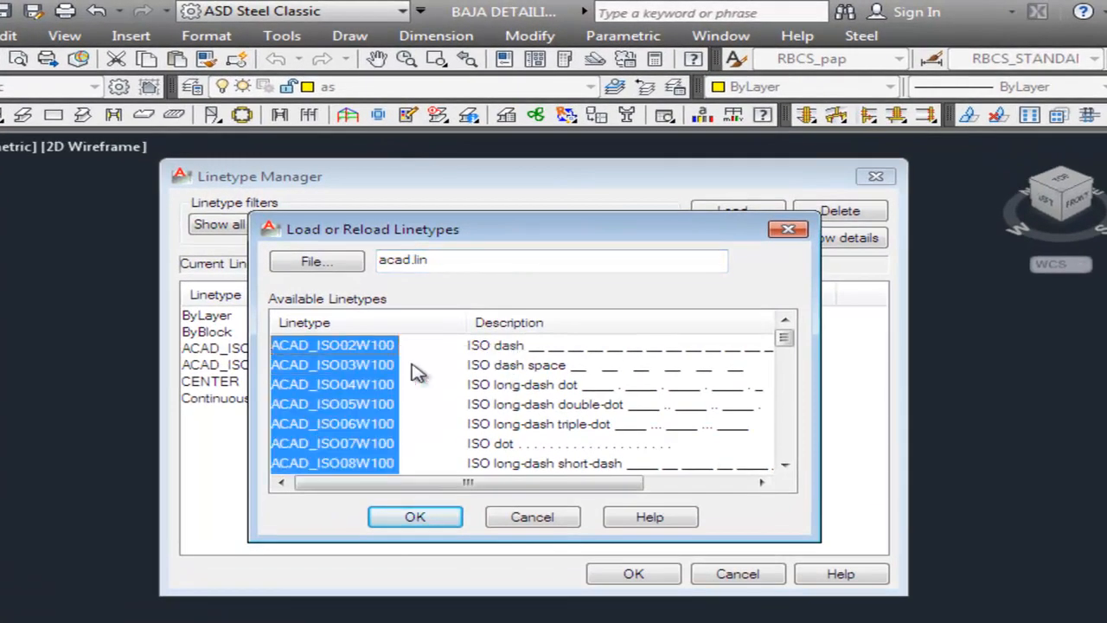
{"action": "left_click", "coordinate": [437, 518]}
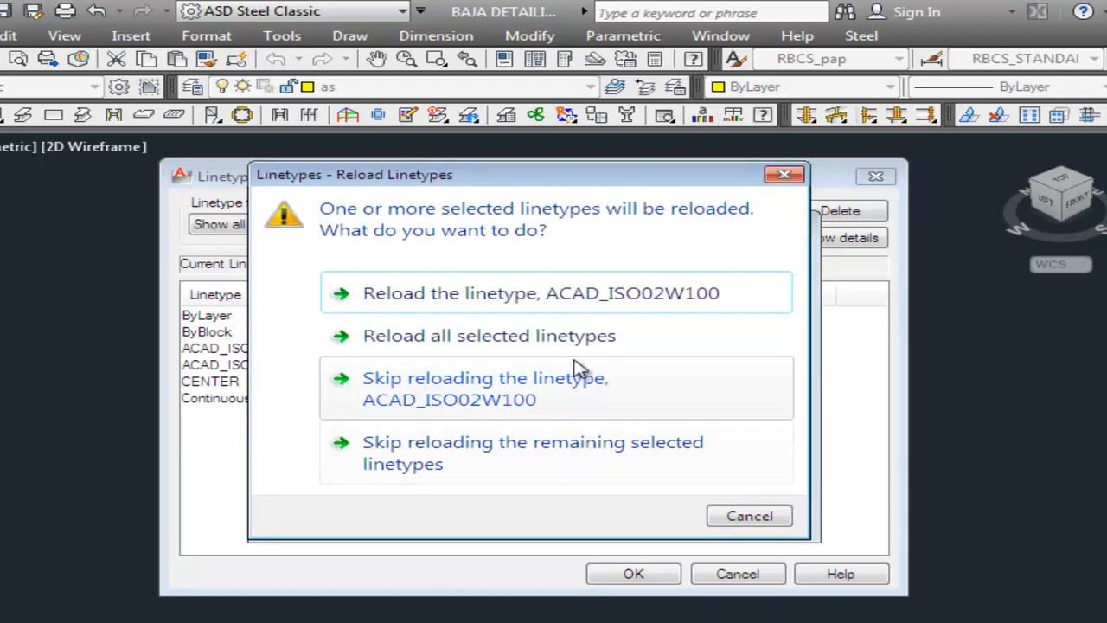
Skip reloading ACAD_ISO02W100, reload ACAD_ISO10W100, skip the remaining reloads and accept the Linetype Manager.
{"action": "left_click", "coordinate": [530, 400]}
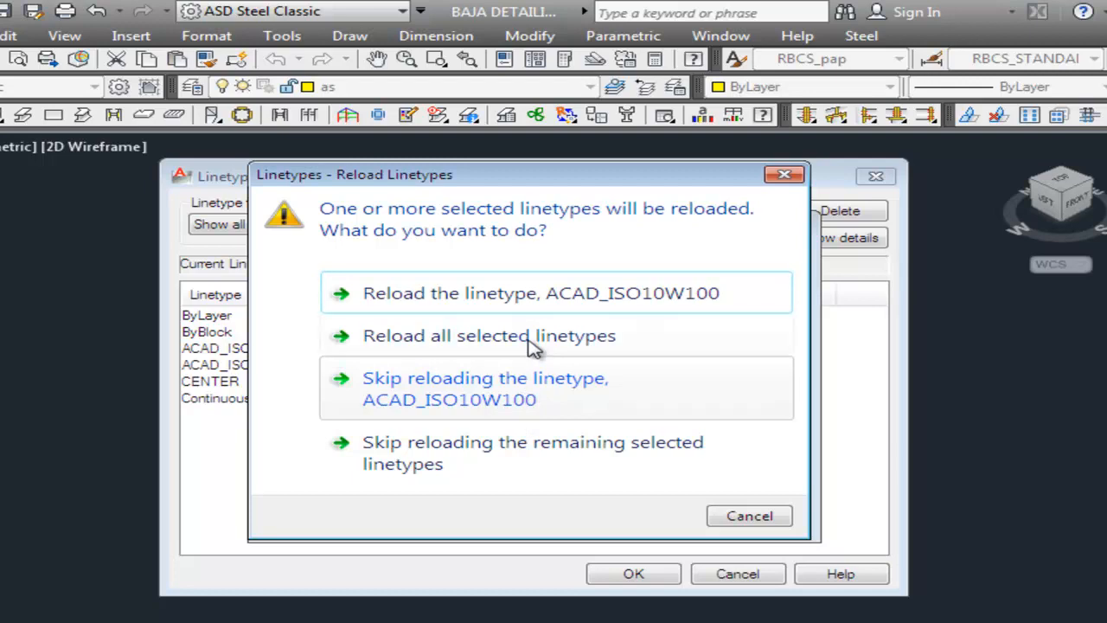
{"action": "left_click", "coordinate": [556, 301]}
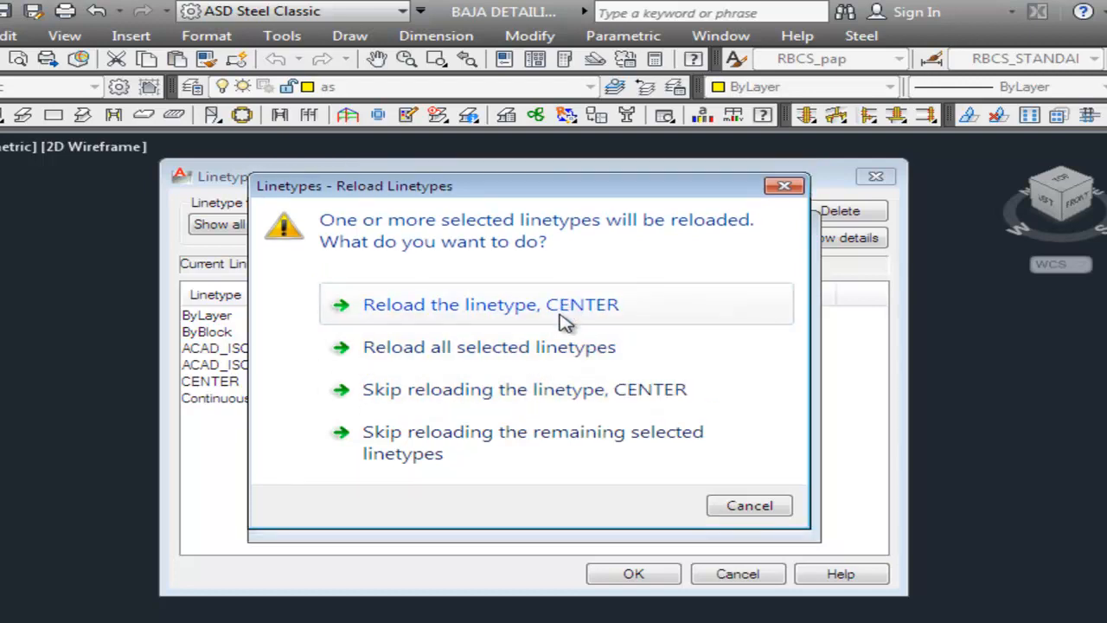
{"action": "left_click", "coordinate": [545, 440]}
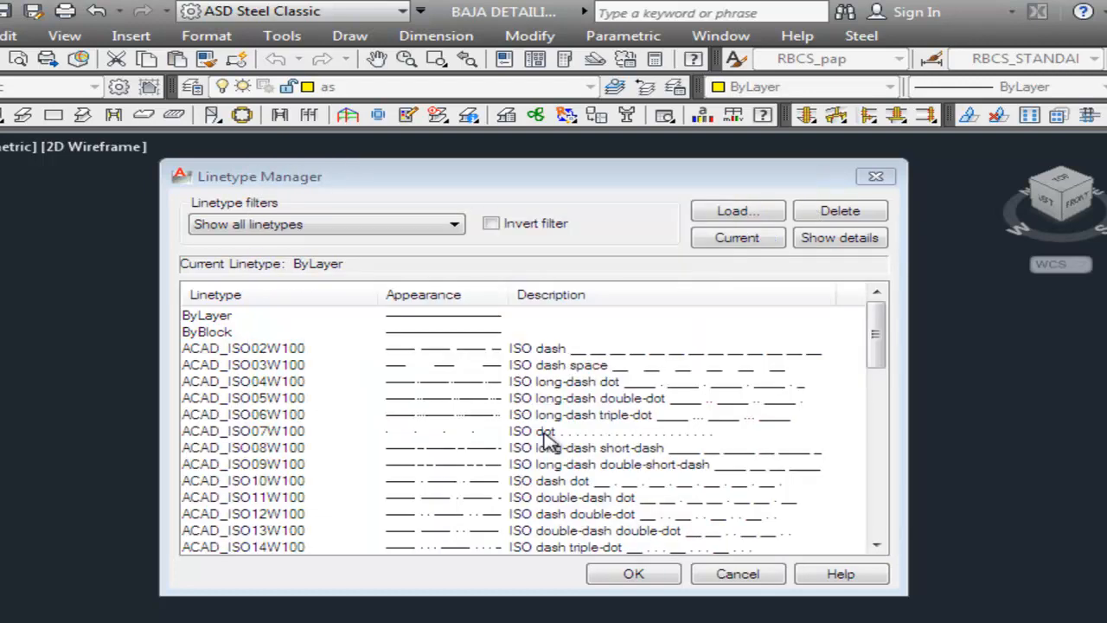
{"action": "left_click", "coordinate": [634, 573]}
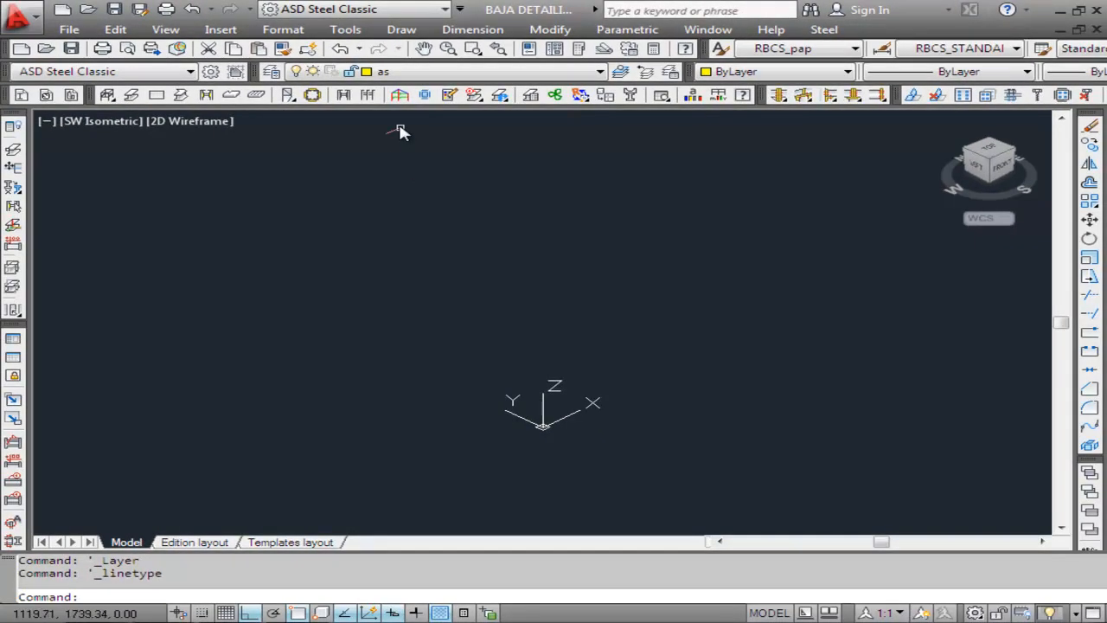
Place a single point at the origin, 0,0,0.
{"action": "left_click", "coordinate": [403, 31]}
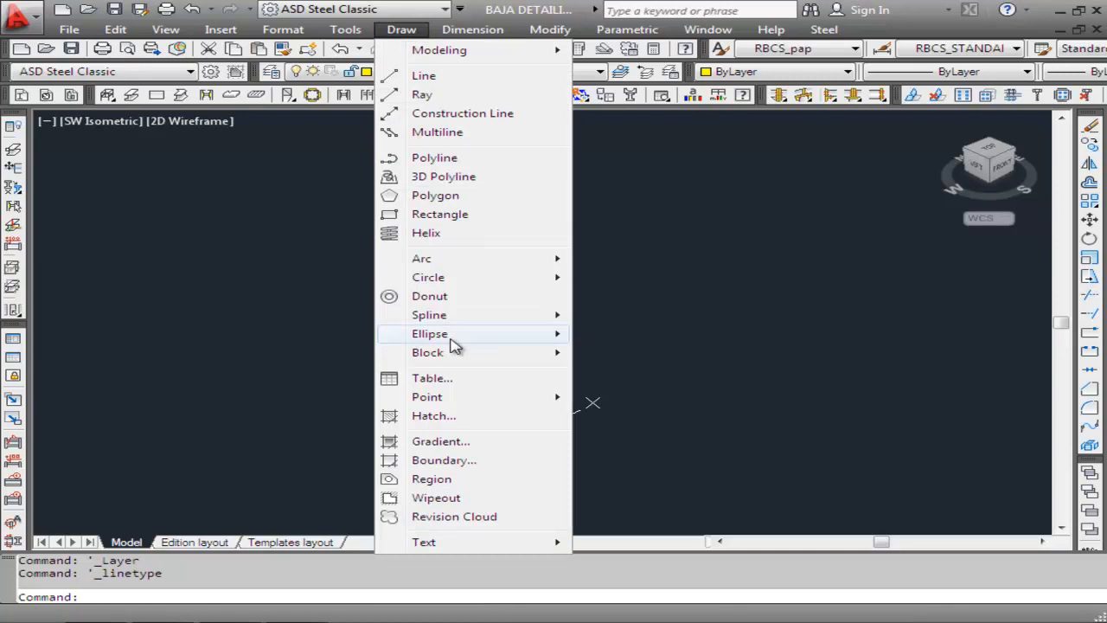
{"action": "mouse_move", "coordinate": [452, 400]}
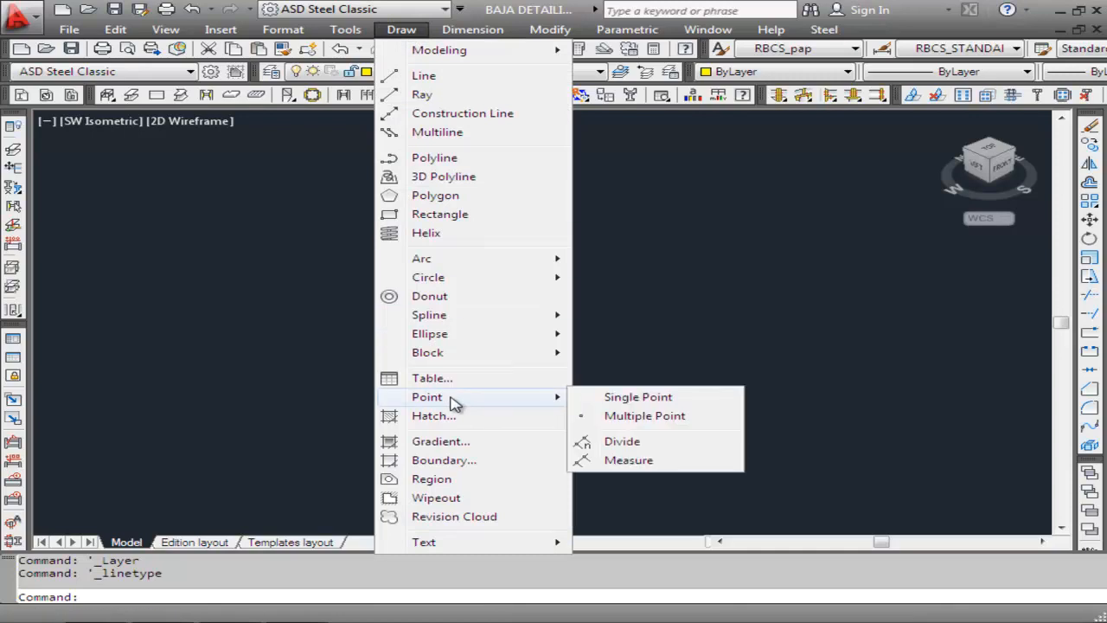
{"action": "left_click", "coordinate": [665, 399]}
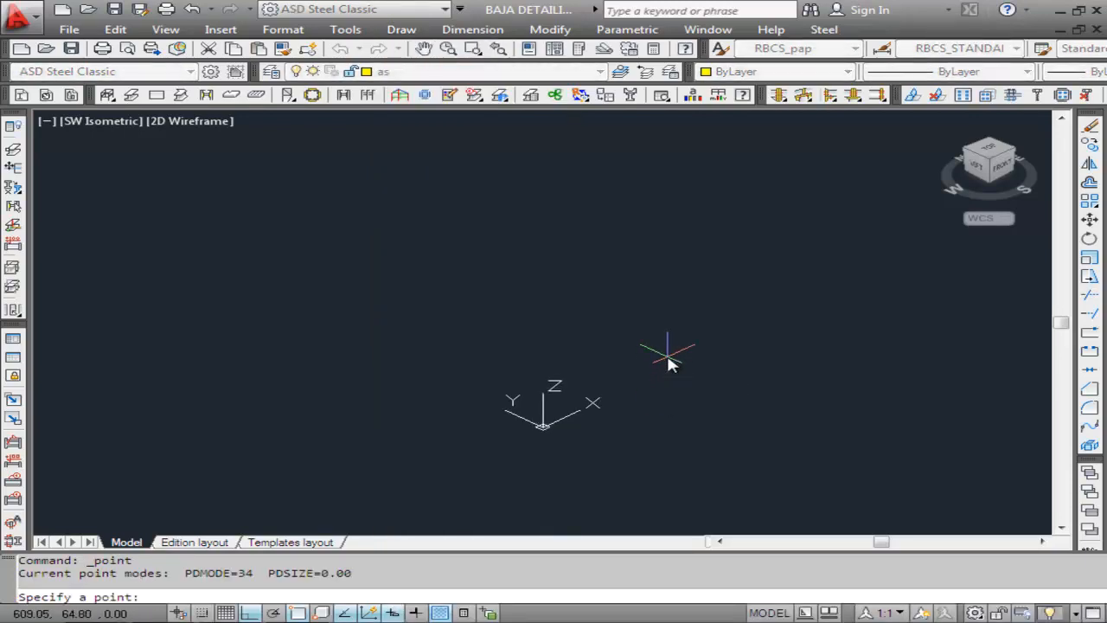
{"action": "key", "text": "Return"}
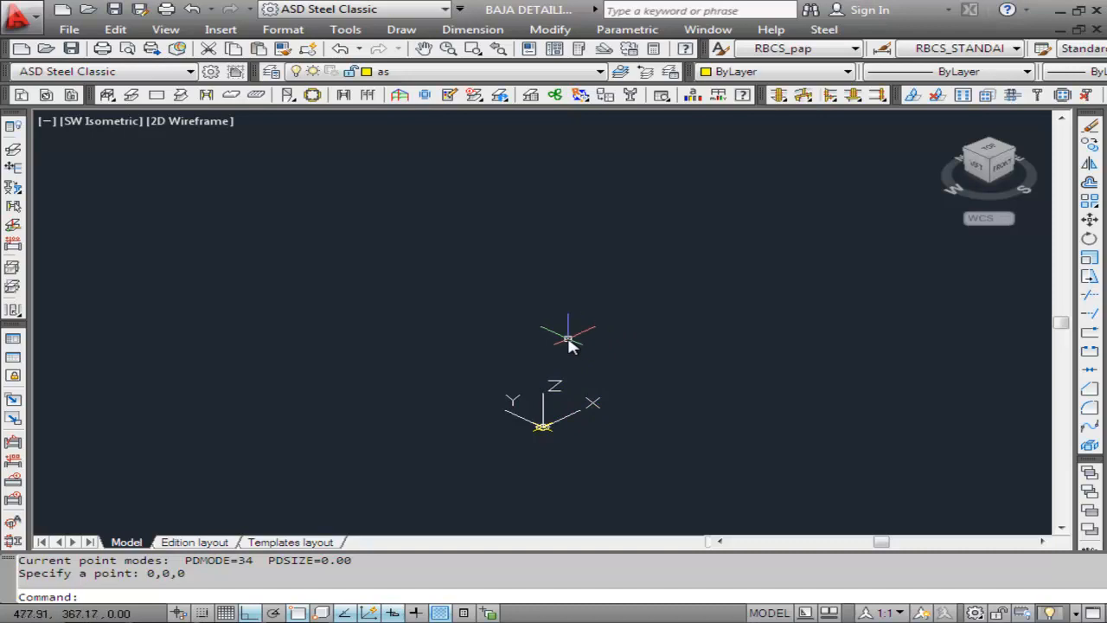
Review the 3D object snap and object snap modes in the Drafting Settings and accept them.
{"action": "left_click", "coordinate": [344, 31]}
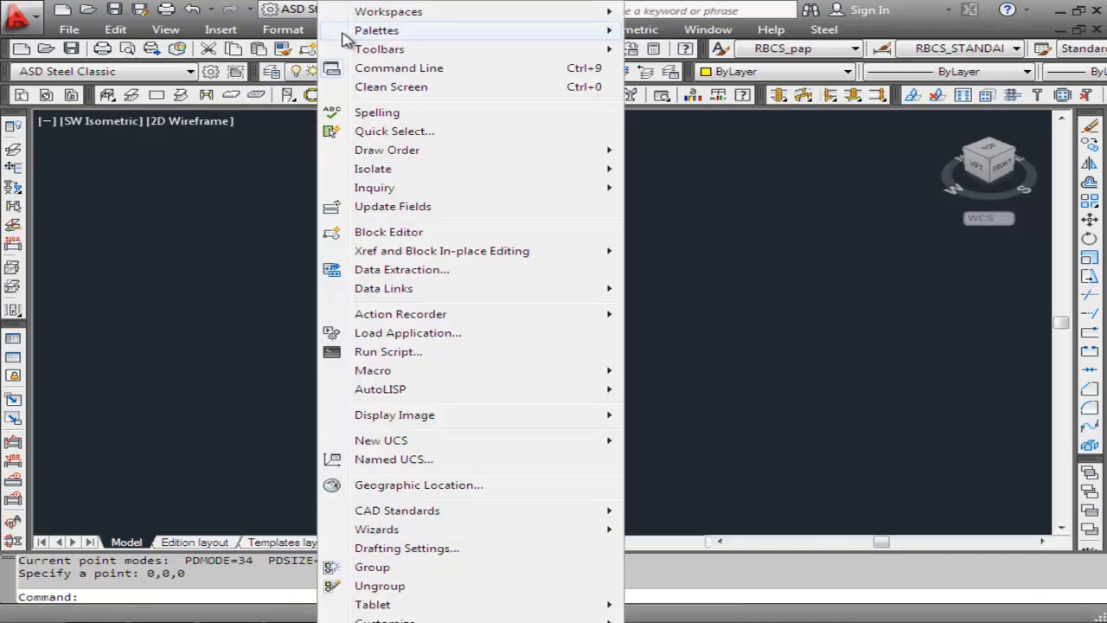
{"action": "left_click", "coordinate": [419, 548]}
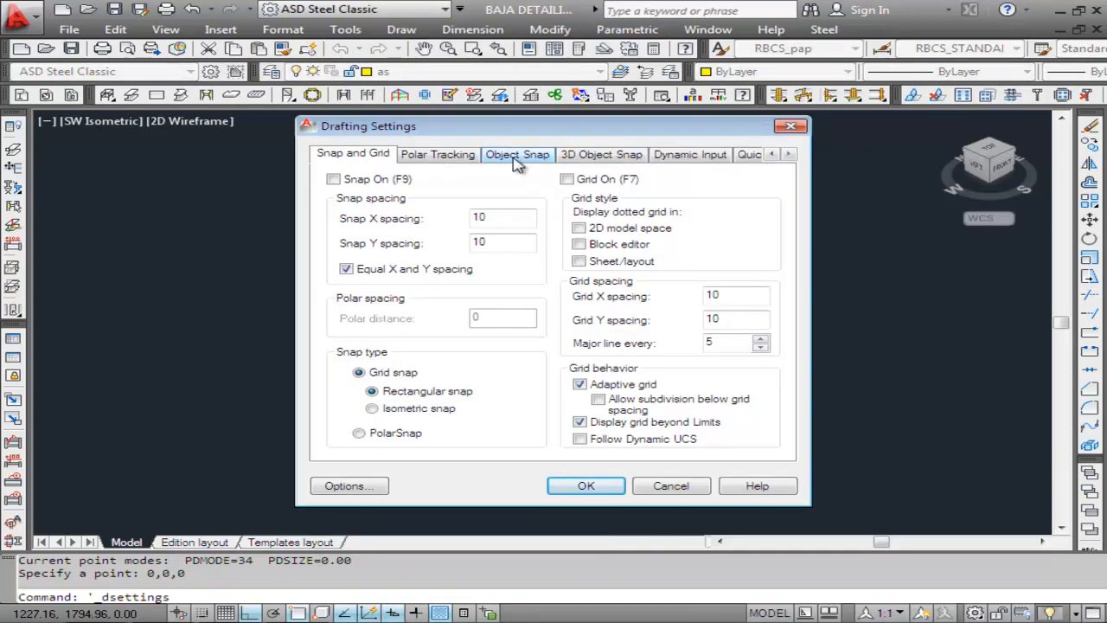
{"action": "left_click", "coordinate": [603, 157]}
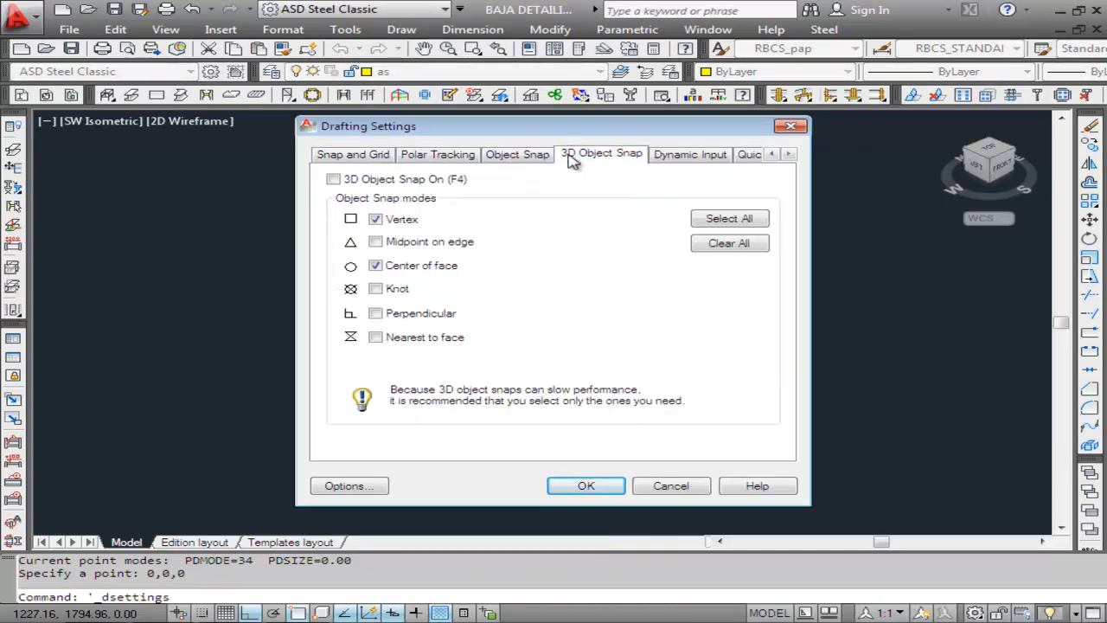
{"action": "left_click", "coordinate": [535, 157]}
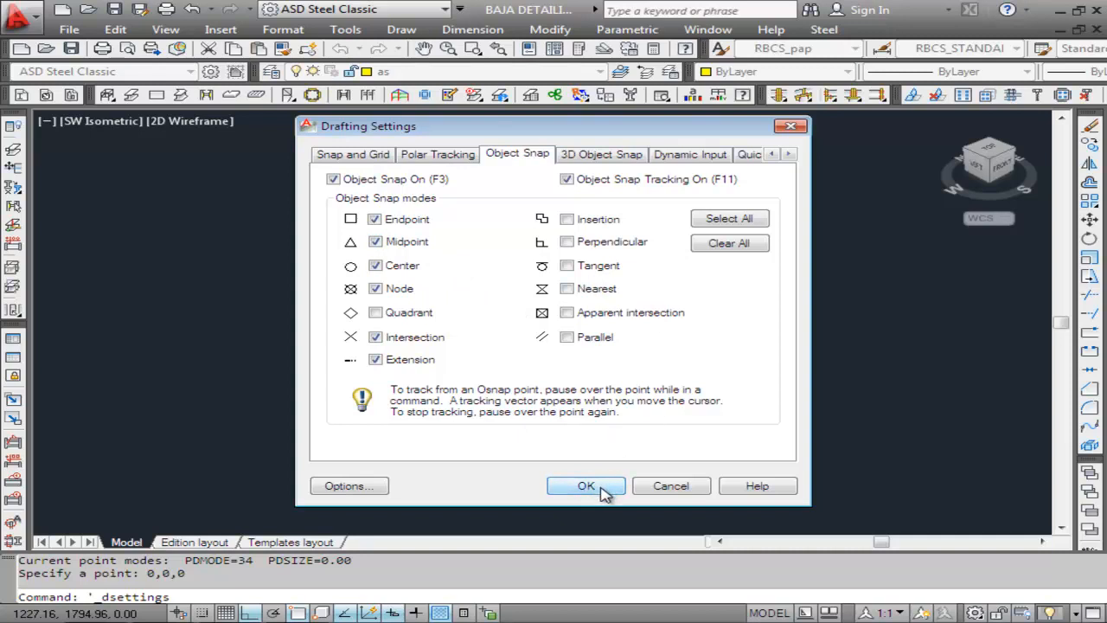
{"action": "left_click", "coordinate": [604, 492]}
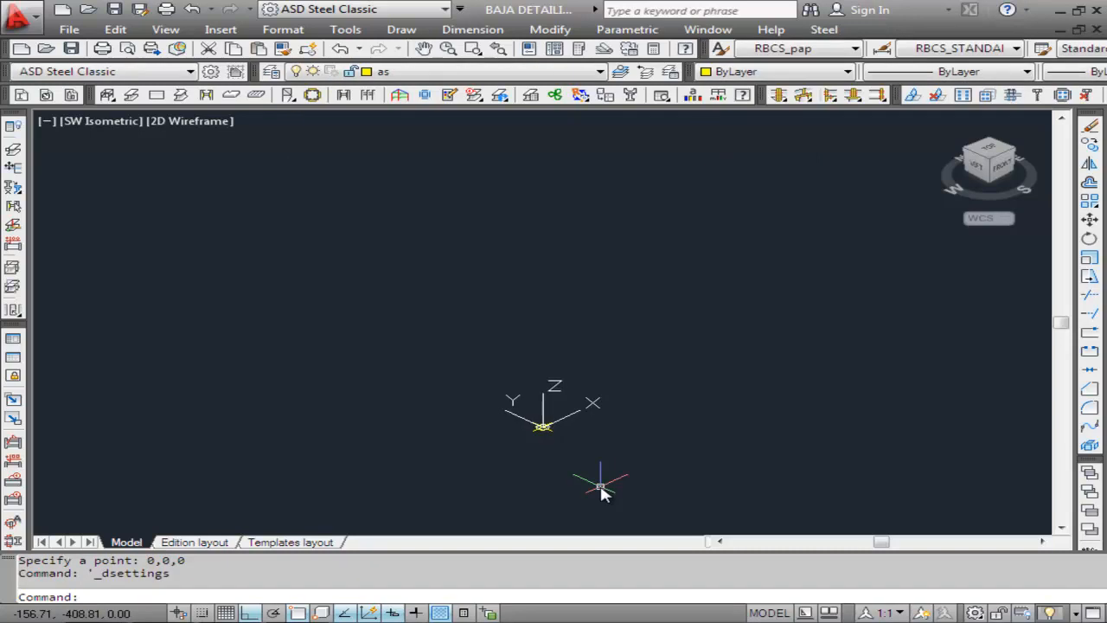
Draw a 300 mm line from 0,0 along the positive X axis.
{"action": "left_click", "coordinate": [401, 30]}
{"action": "left_click", "coordinate": [422, 77]}
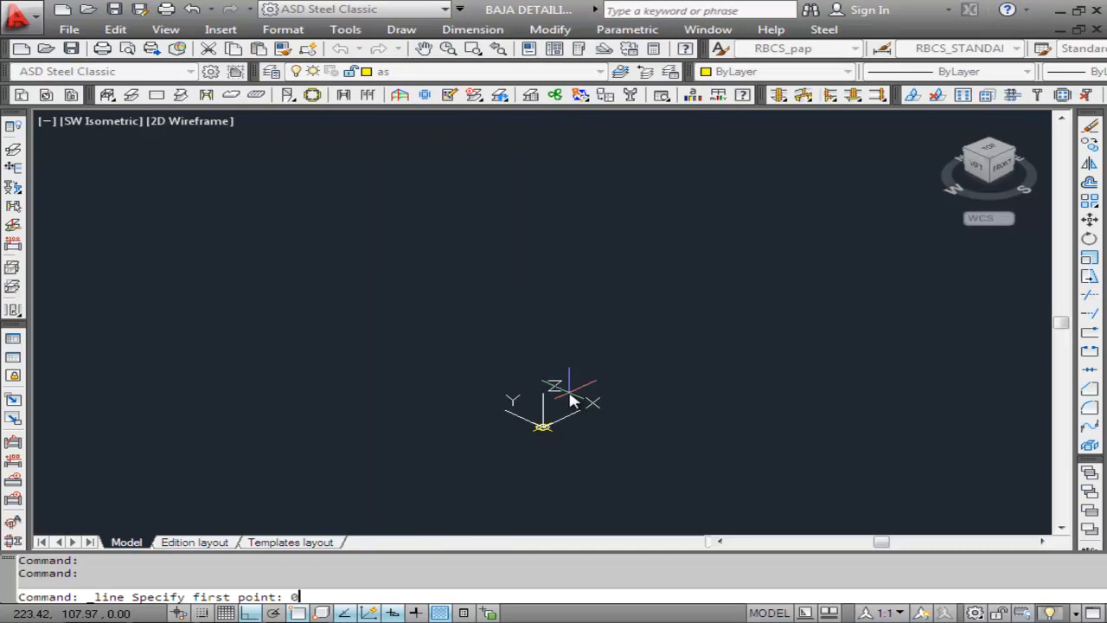
{"action": "type", "text": "0,0"}
{"action": "key", "text": "Return"}
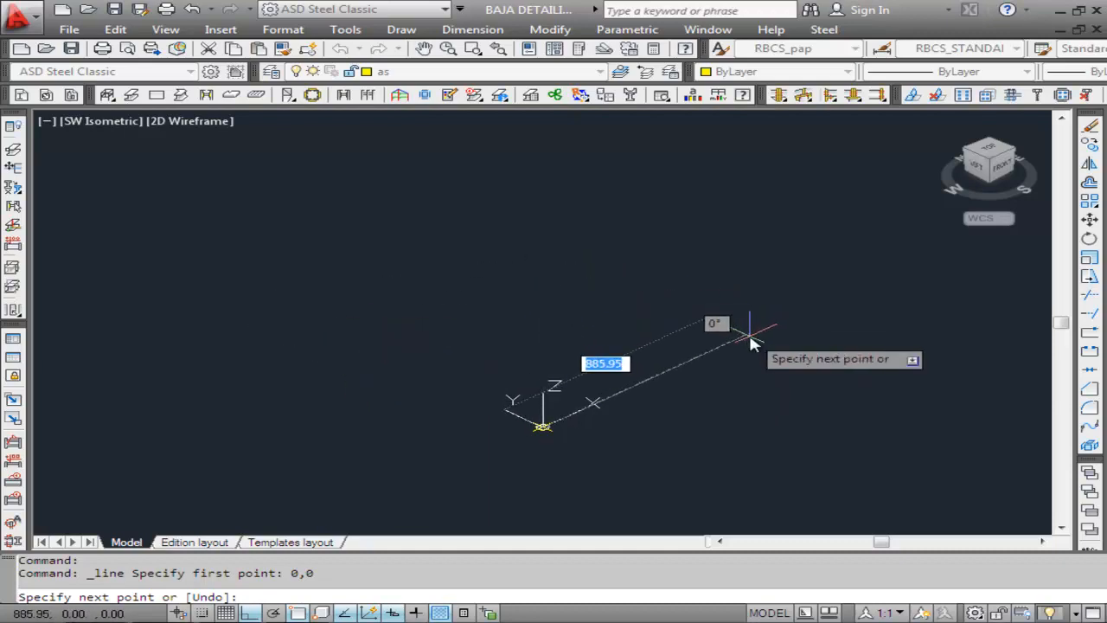
{"action": "type", "text": "300"}
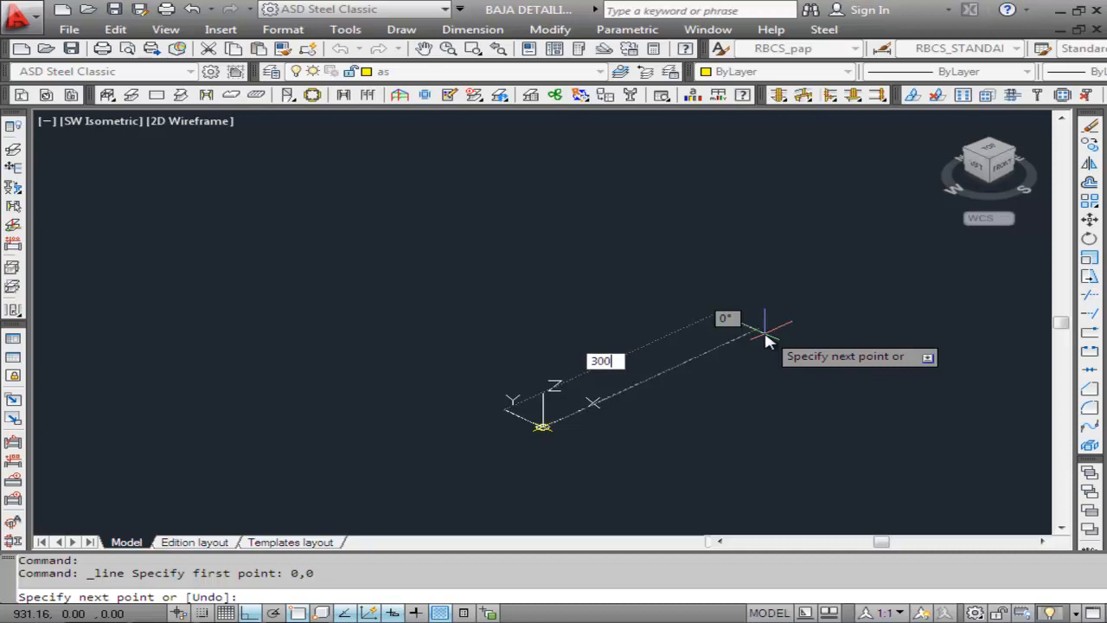
{"action": "key", "text": "Return"}
{"action": "key", "text": "Return"}
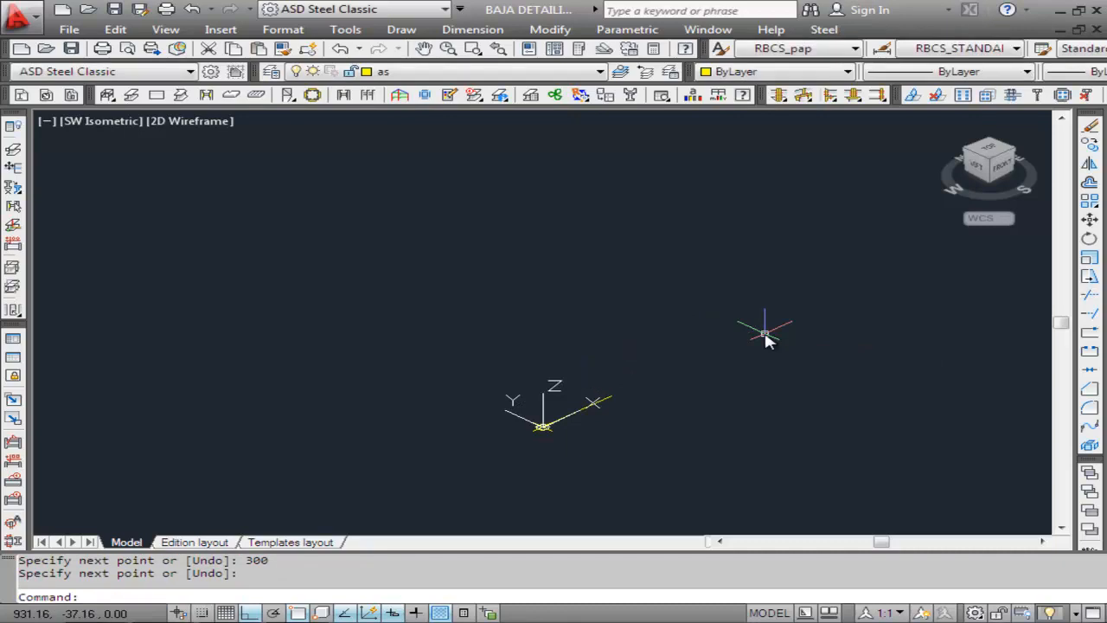
Draw a second 300 mm line along positive X, starting from the far end of the first line.
{"action": "left_click", "coordinate": [400, 30]}
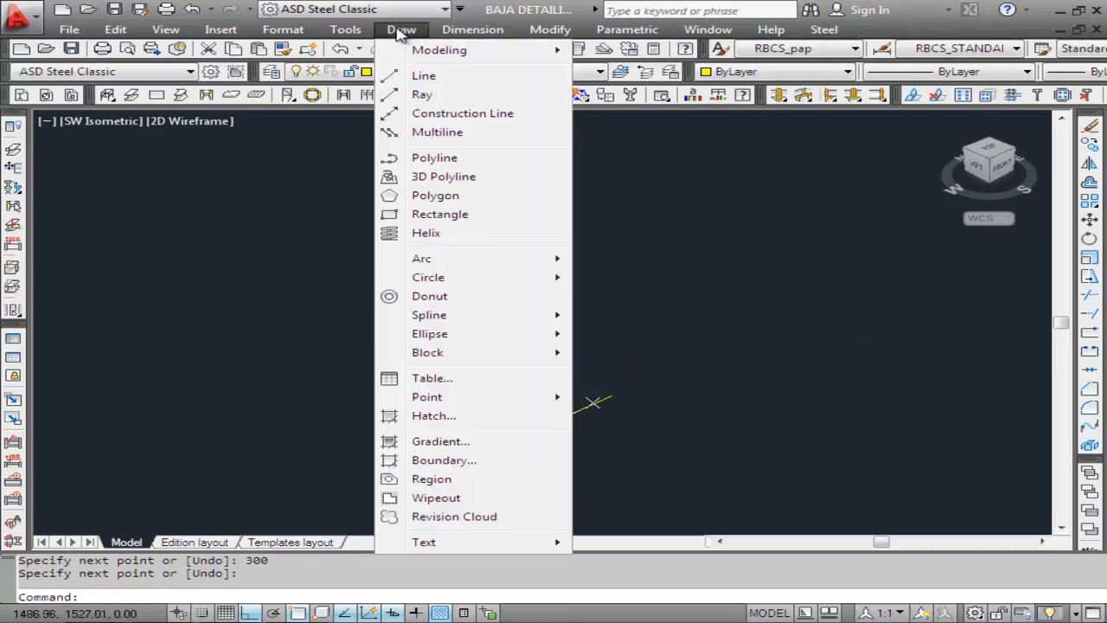
{"action": "mouse_move", "coordinate": [413, 52]}
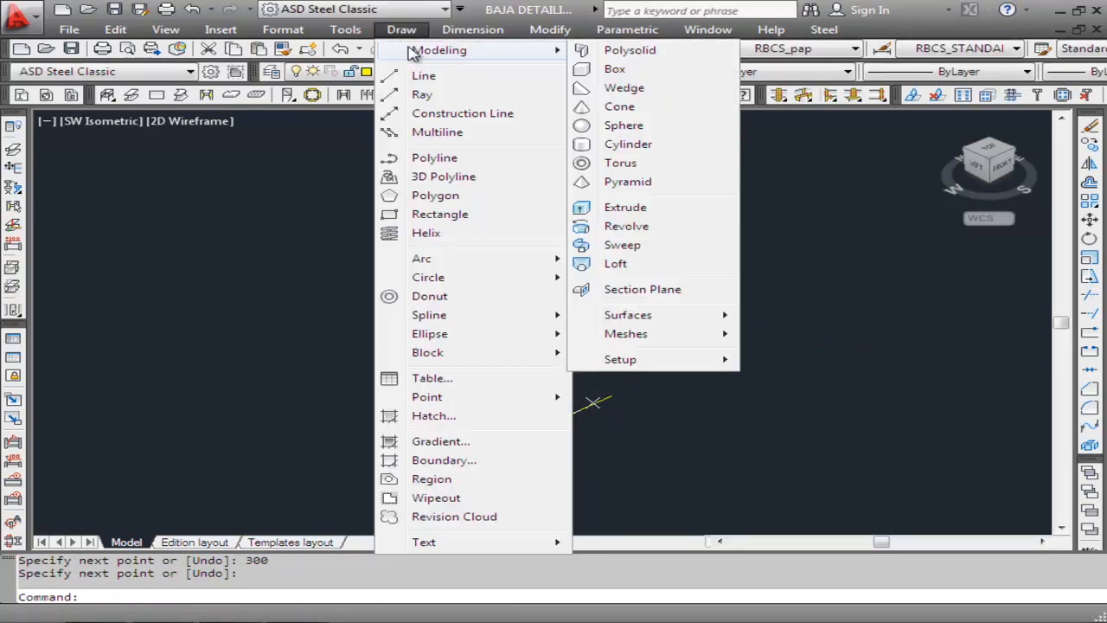
{"action": "left_click", "coordinate": [450, 80]}
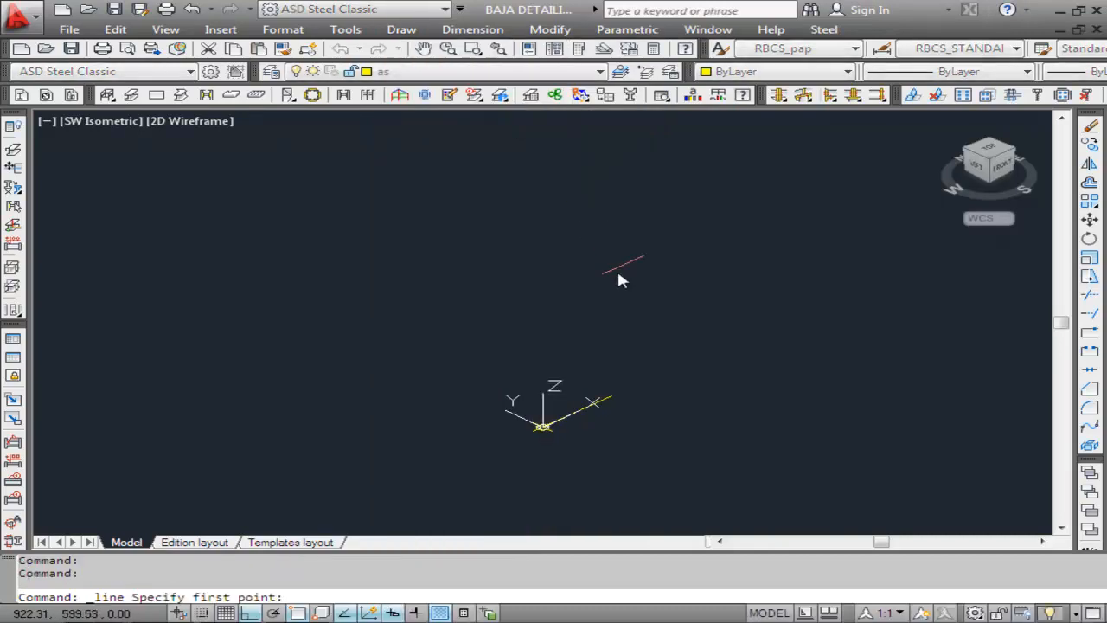
{"action": "left_click", "coordinate": [616, 394]}
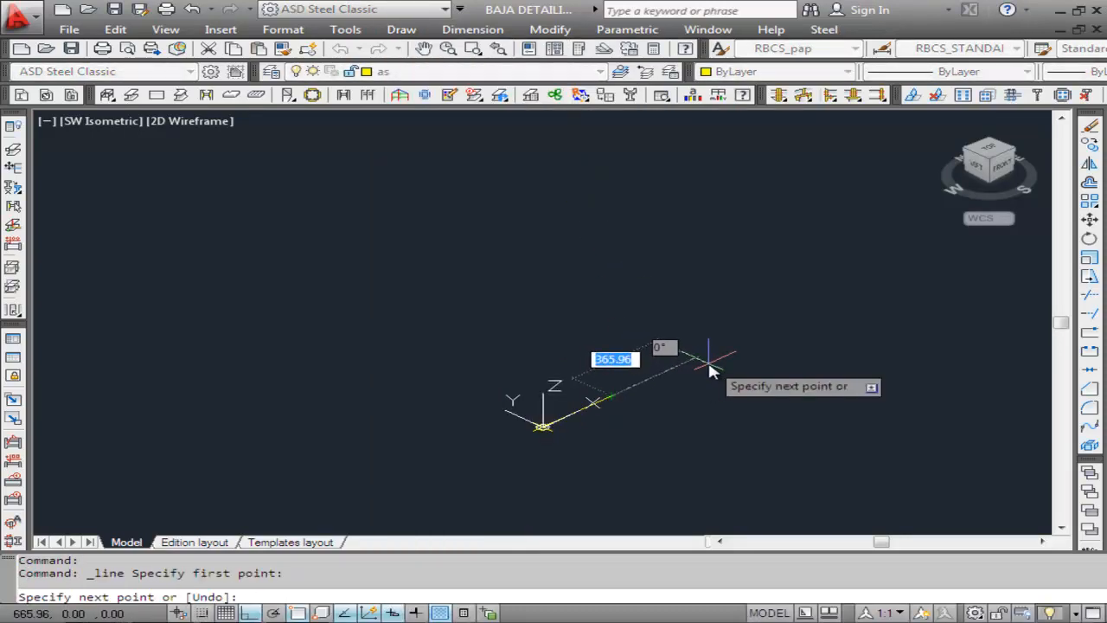
{"action": "type", "text": "300"}
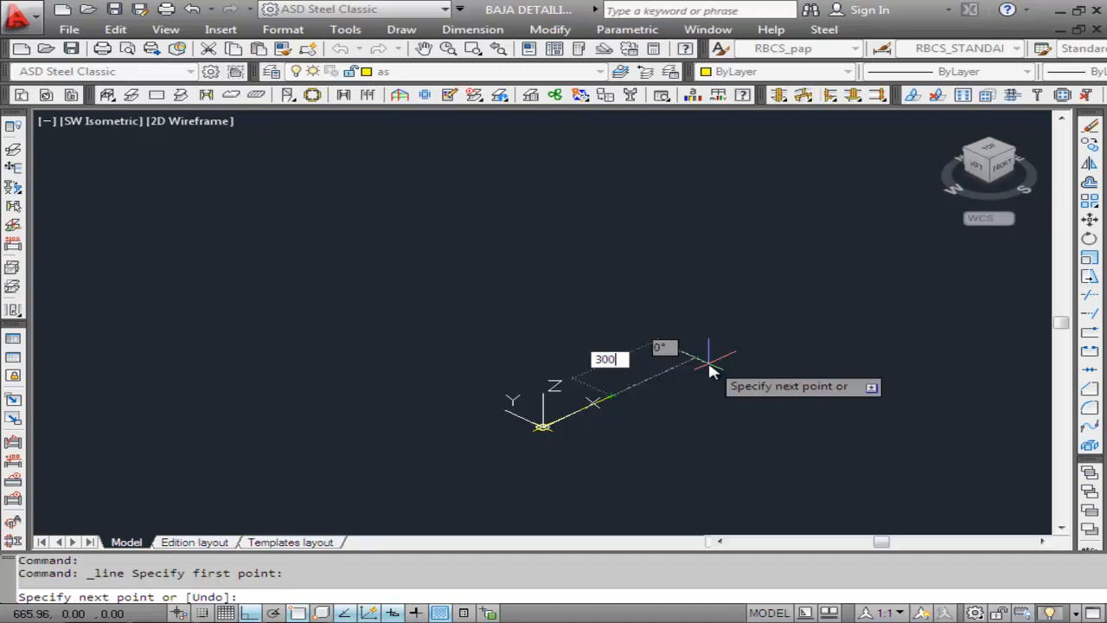
{"action": "key", "text": "Return"}
{"action": "key", "text": "Return"}
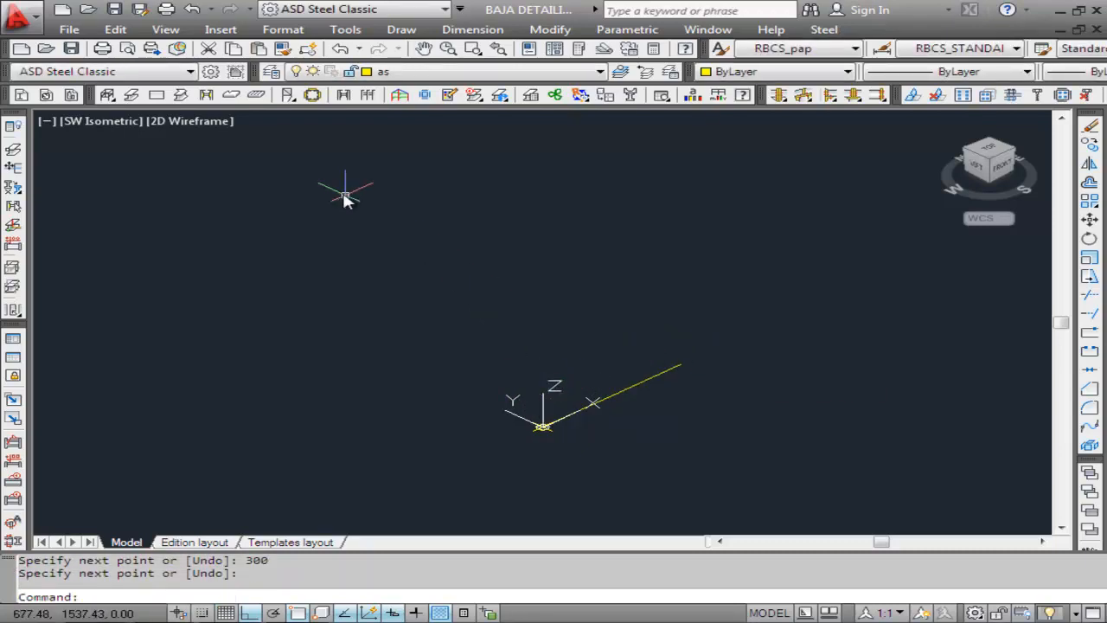
Complete the base square from the end of the X lines with 600 mm along Y, 600 mm along negative X, and a closing line to the origin.
{"action": "left_click", "coordinate": [401, 30]}
{"action": "left_click", "coordinate": [423, 75]}
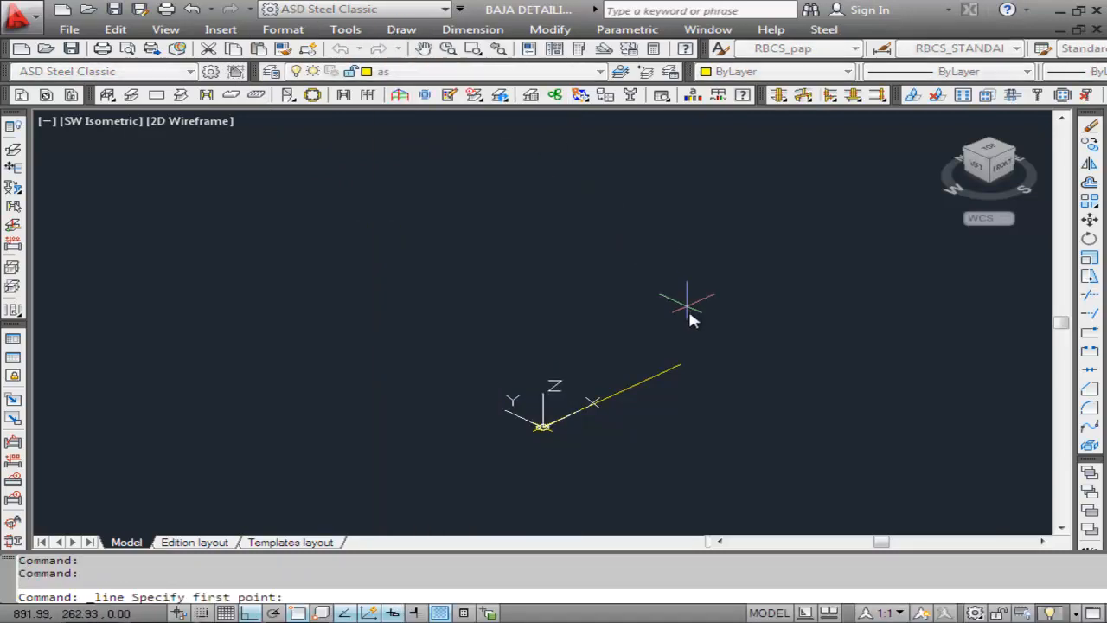
{"action": "left_click", "coordinate": [682, 366]}
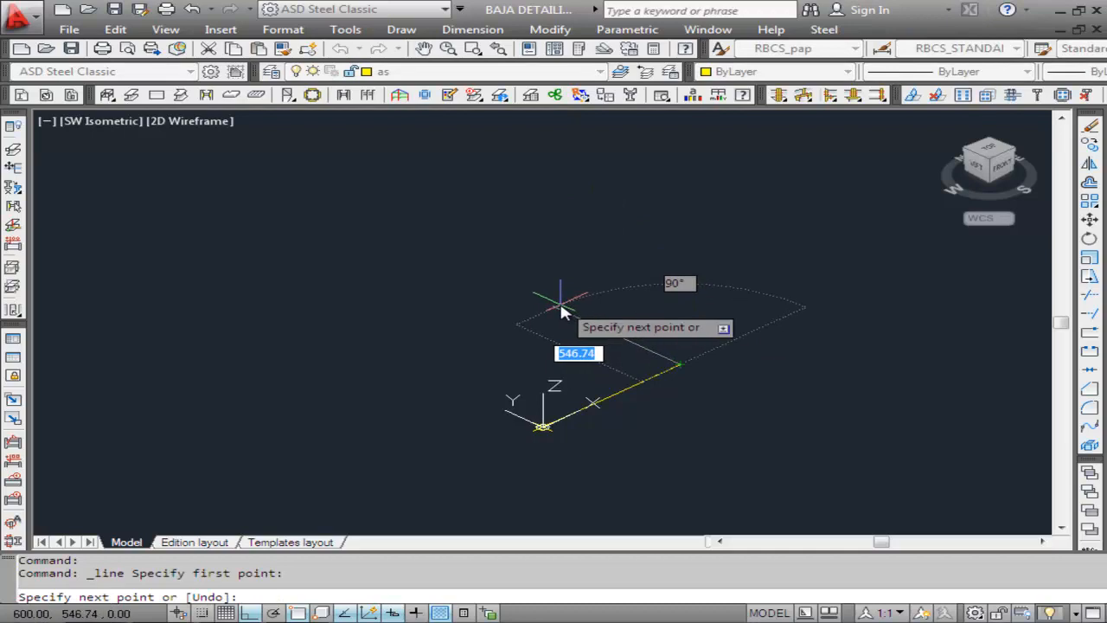
{"action": "type", "text": "600"}
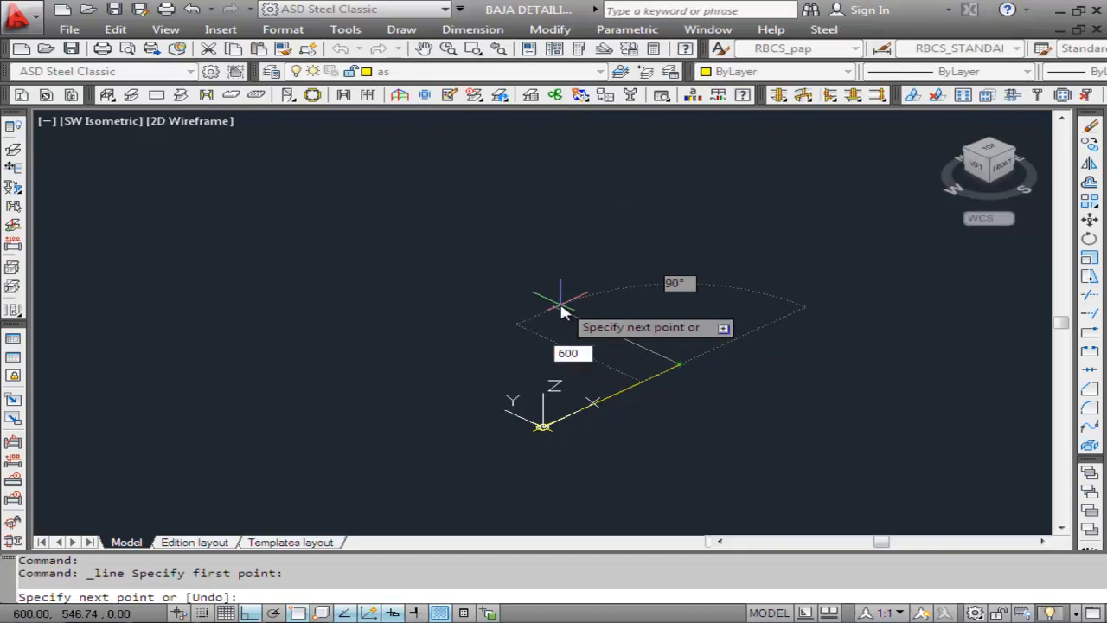
{"action": "key", "text": "Return"}
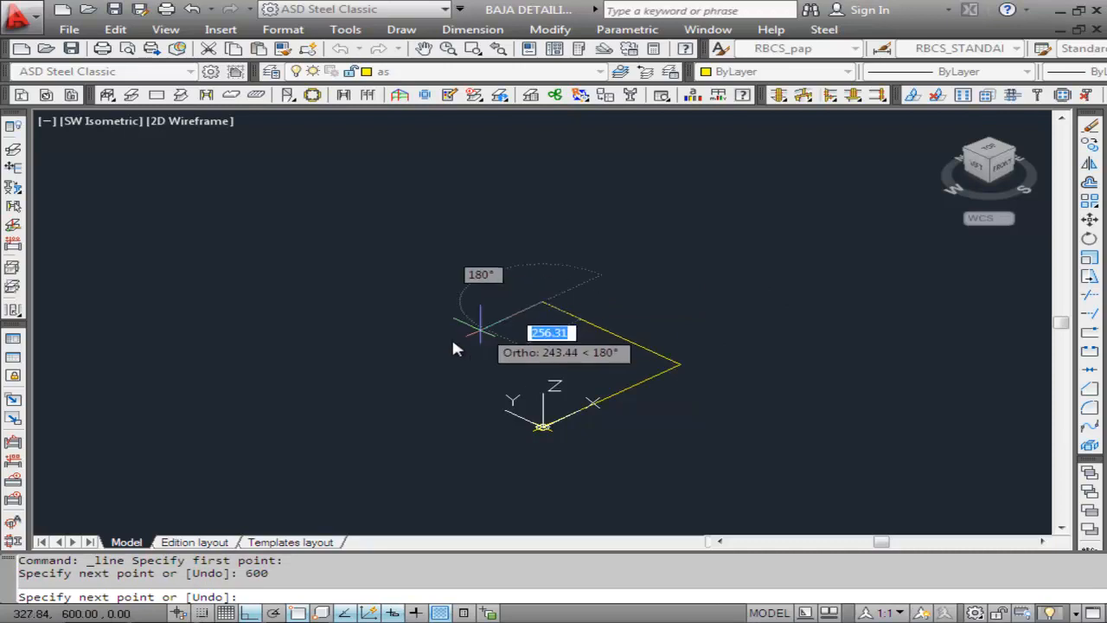
{"action": "type", "text": "6"}
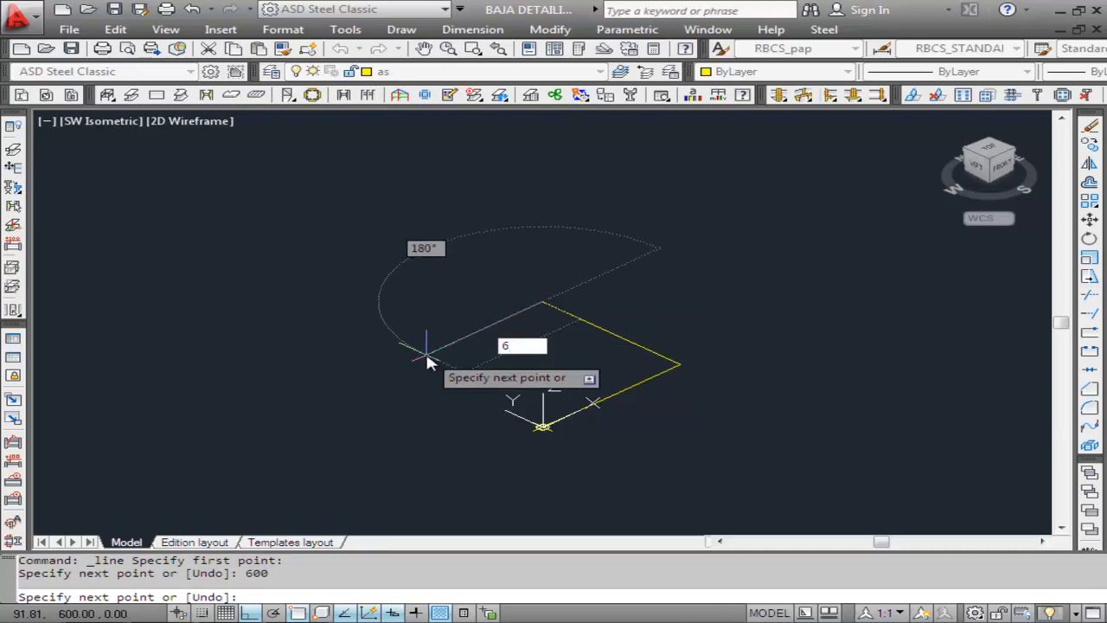
{"action": "type", "text": "00"}
{"action": "key", "text": "Return"}
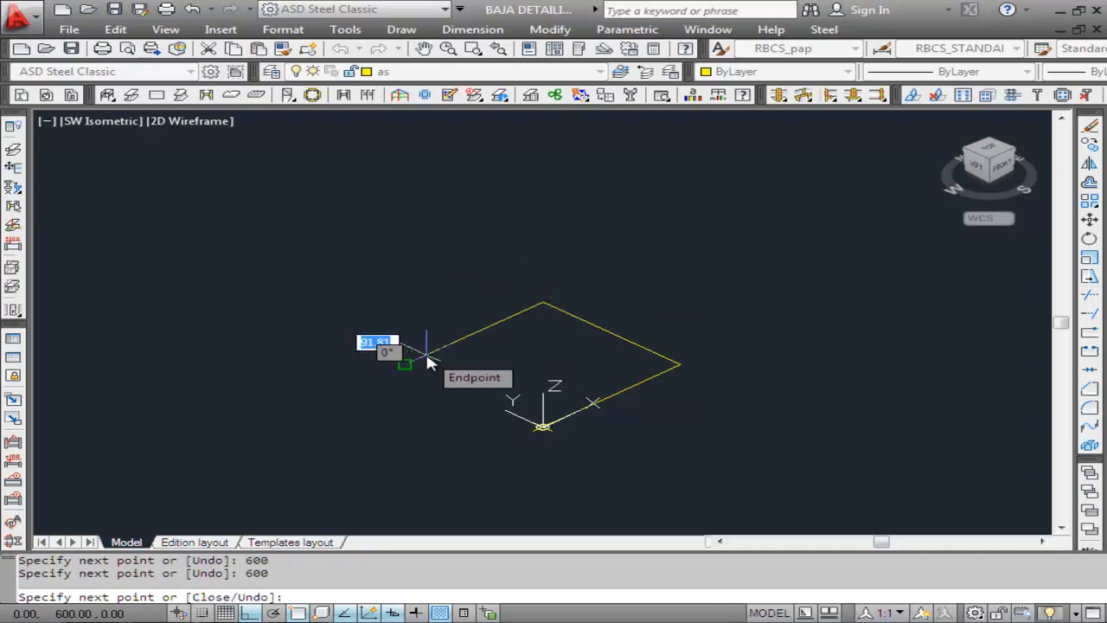
{"action": "left_click", "coordinate": [547, 430]}
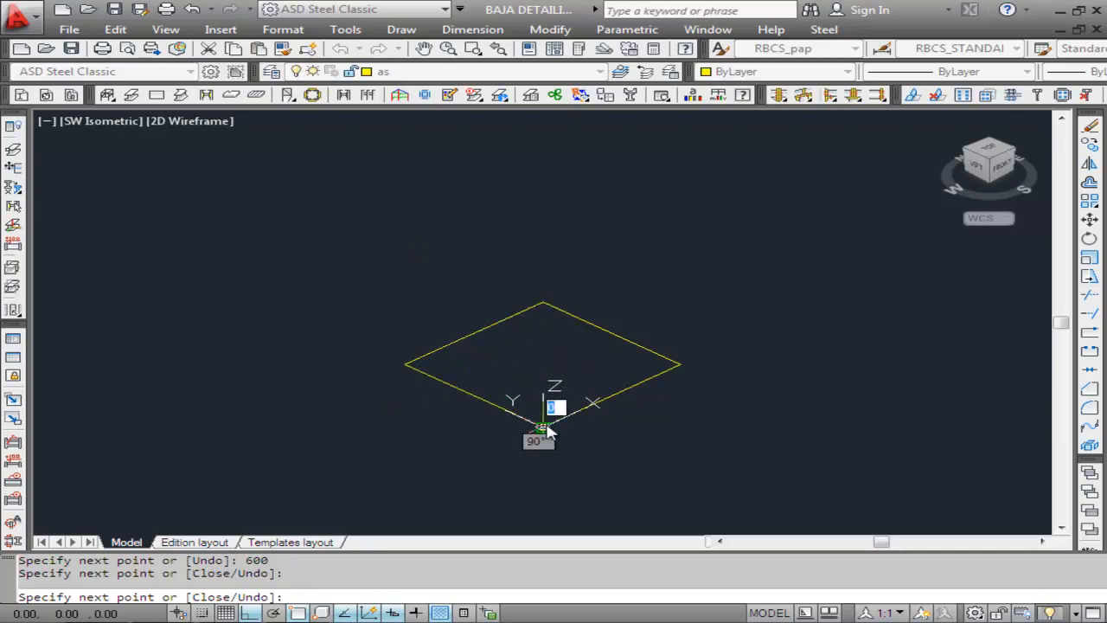
{"action": "key", "text": "Return"}
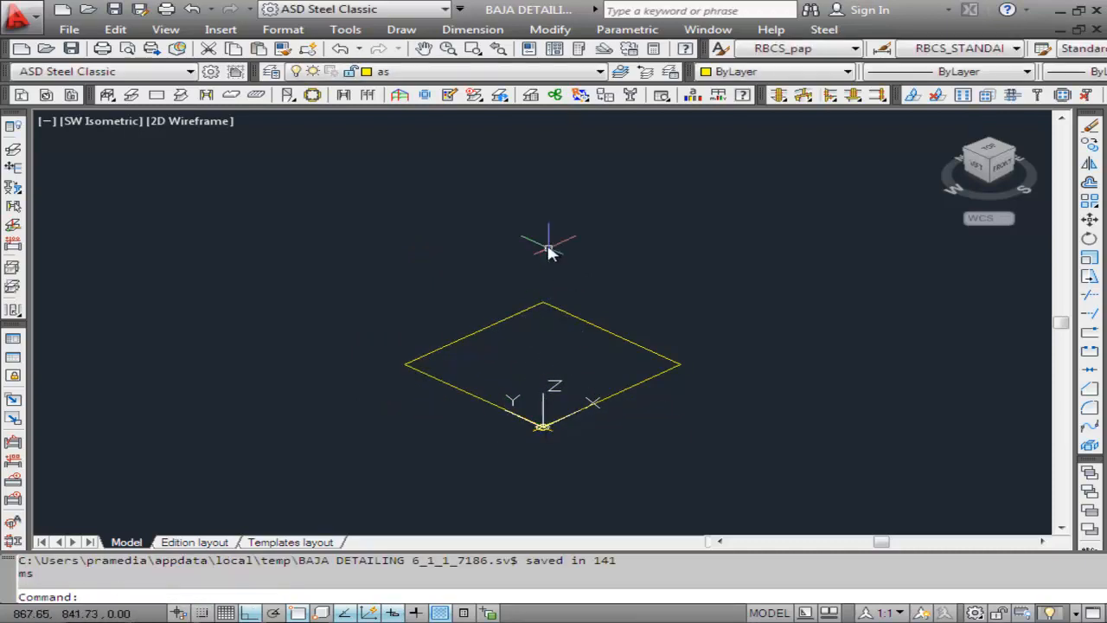
Draw a 300 mm vertical line up the Z axis from the origin corner of the square.
{"action": "left_click", "coordinate": [401, 29]}
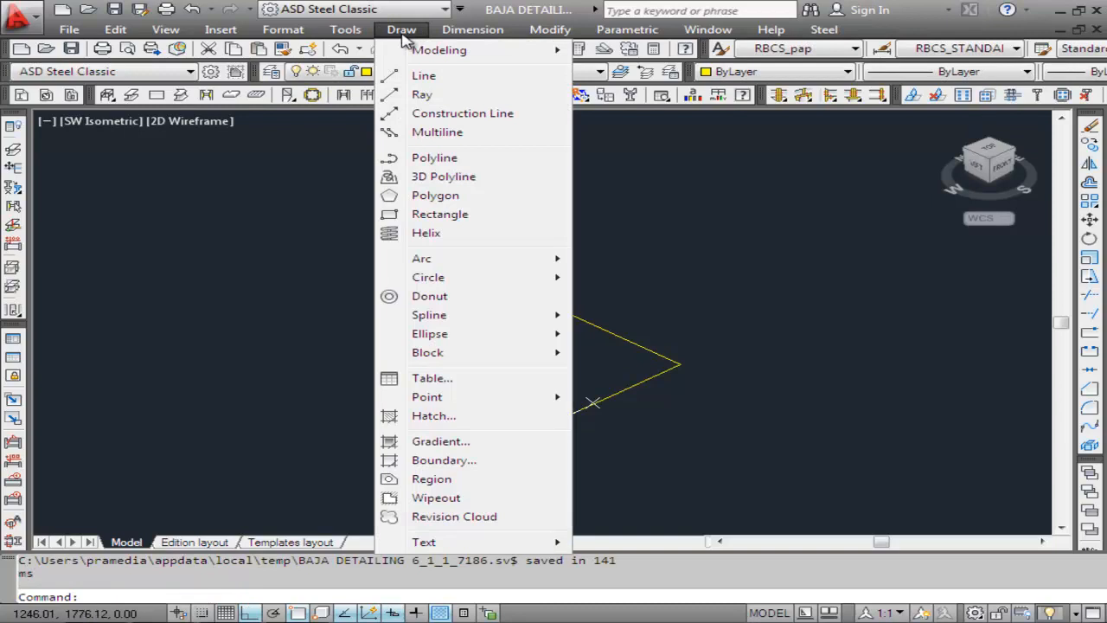
{"action": "left_click", "coordinate": [424, 75]}
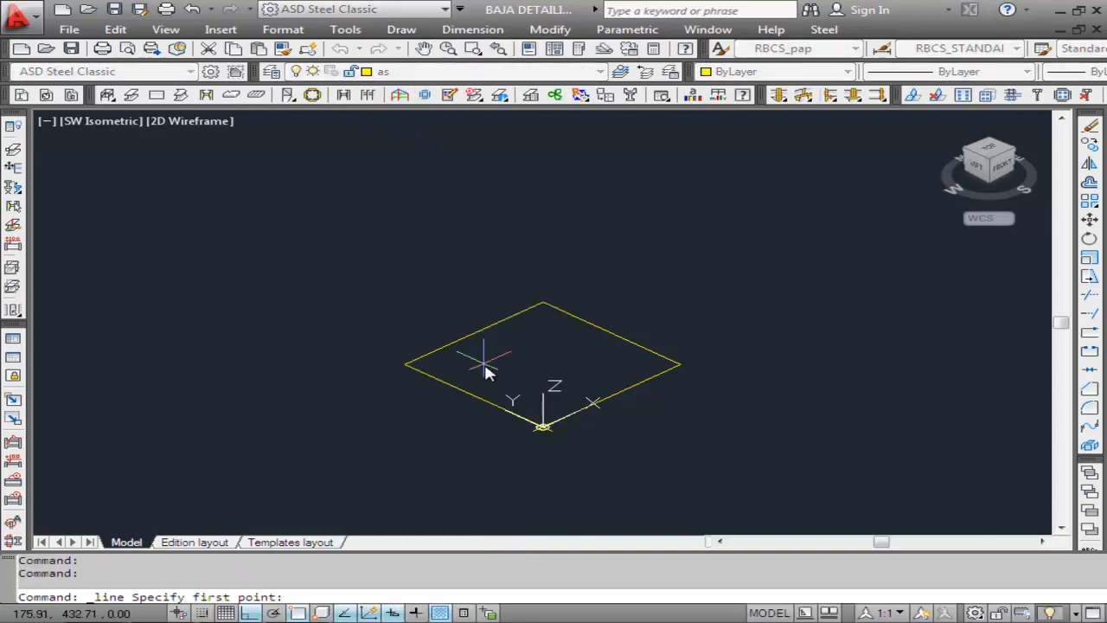
{"action": "left_click", "coordinate": [542, 426]}
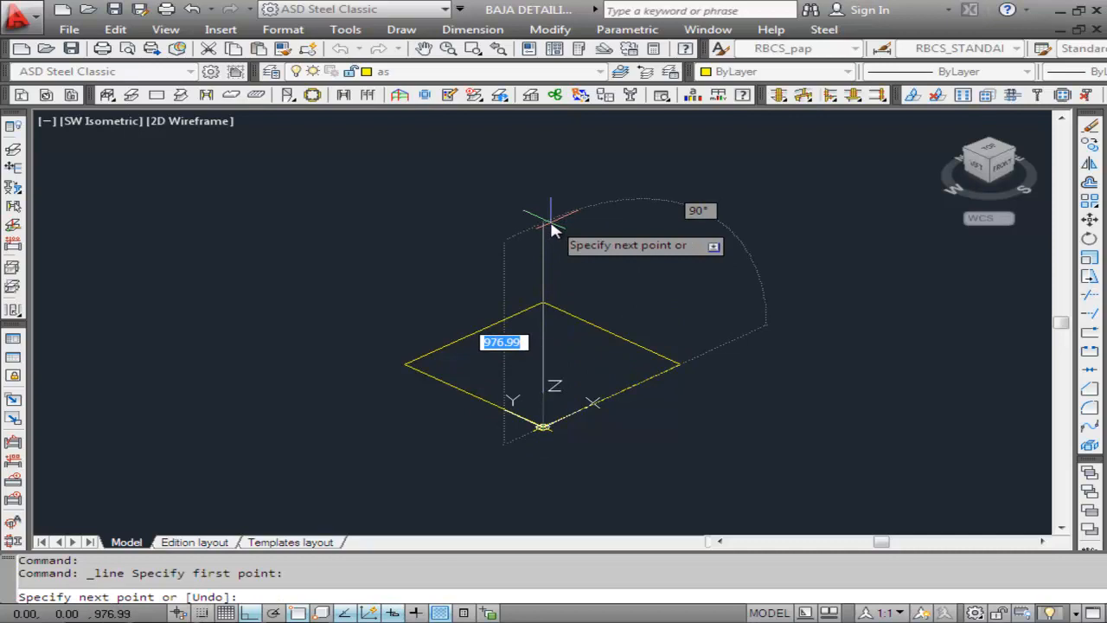
{"action": "type", "text": "3"}
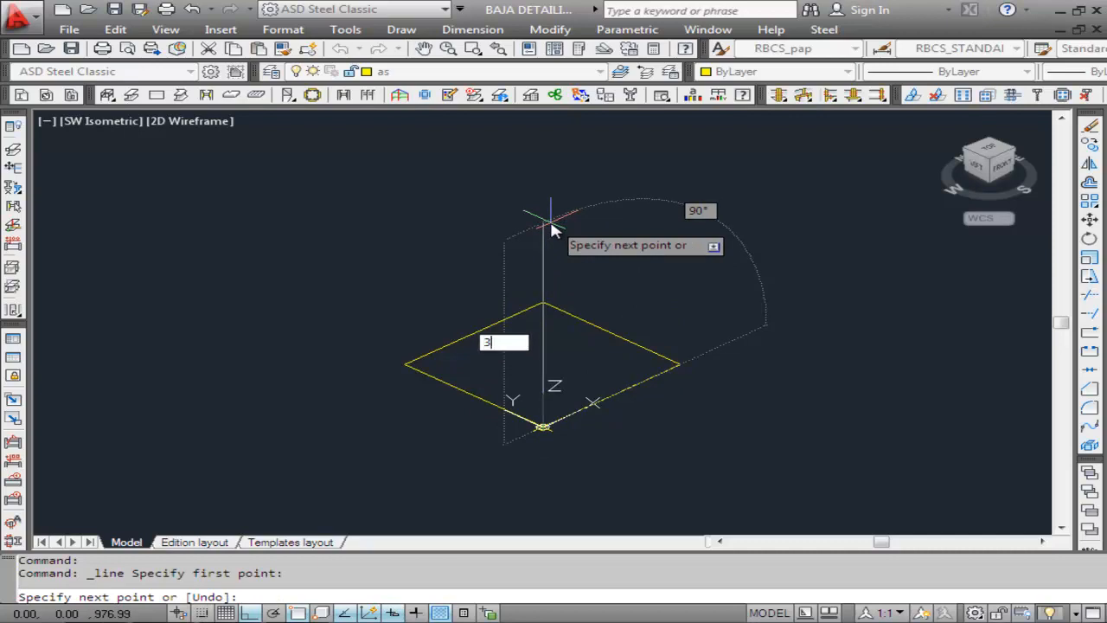
{"action": "type", "text": "00"}
{"action": "key", "text": "Return"}
{"action": "key", "text": "Return"}
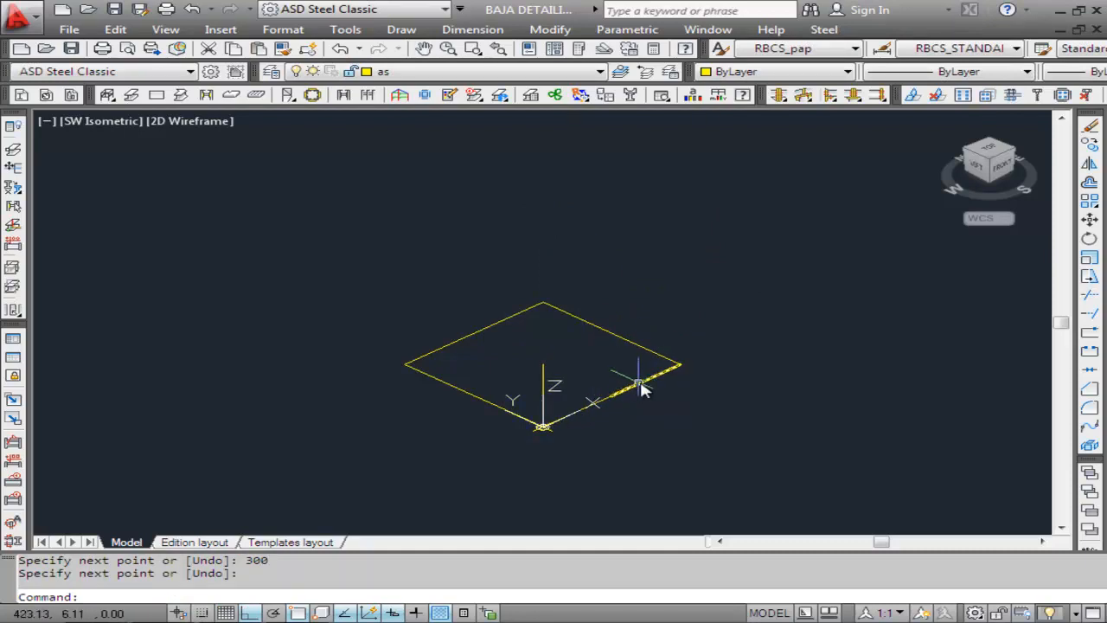
Copy the vertical line from the origin to the corner at the far end of the X lines.
{"action": "left_click", "coordinate": [552, 31]}
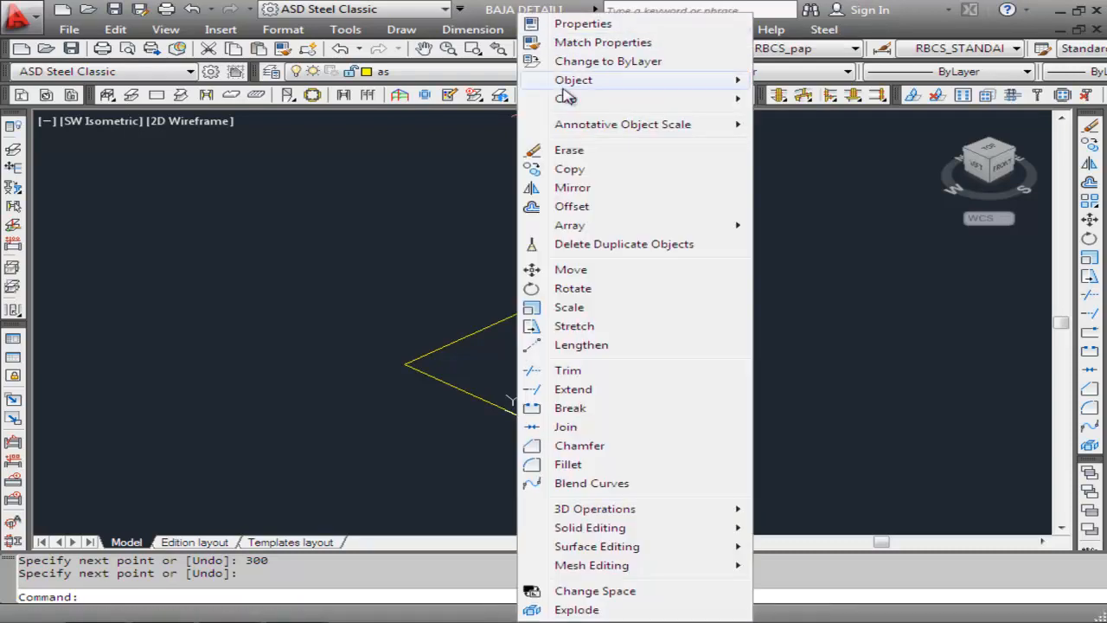
{"action": "left_click", "coordinate": [571, 171]}
{"action": "left_click", "coordinate": [544, 378]}
{"action": "key", "text": "Return"}
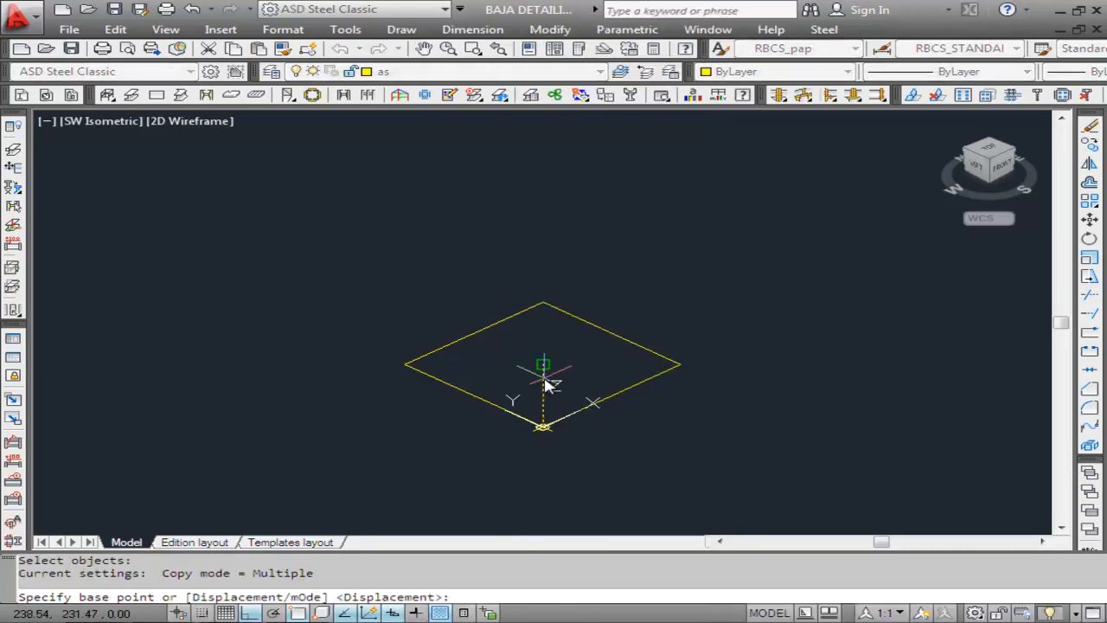
{"action": "left_click", "coordinate": [542, 427]}
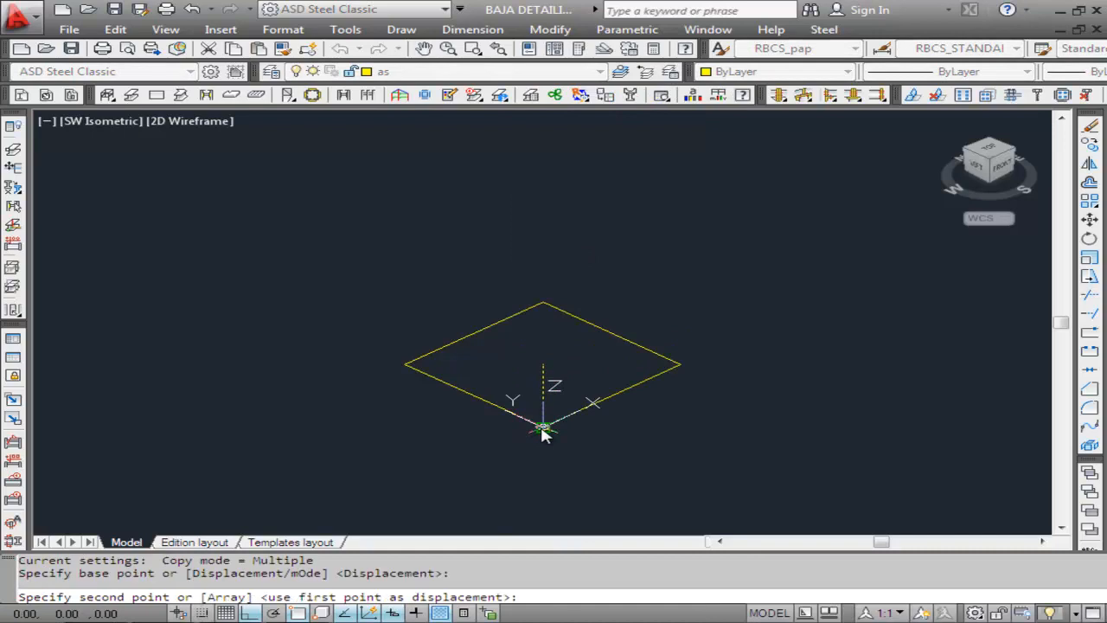
{"action": "left_click", "coordinate": [683, 370]}
{"action": "key", "text": "Return"}
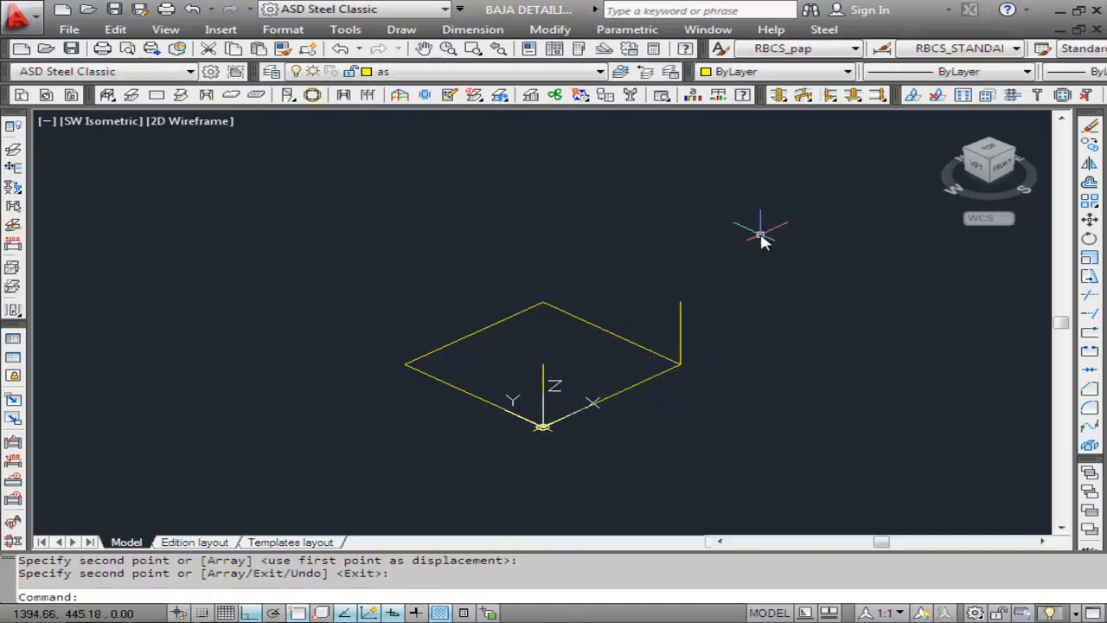
Switch to the browser's Autodesk steel guide and examine the example picture of the endplate beam/column web connection.
{"action": "left_click", "coordinate": [165, 29]}
{"action": "mouse_move", "coordinate": [196, 114]}
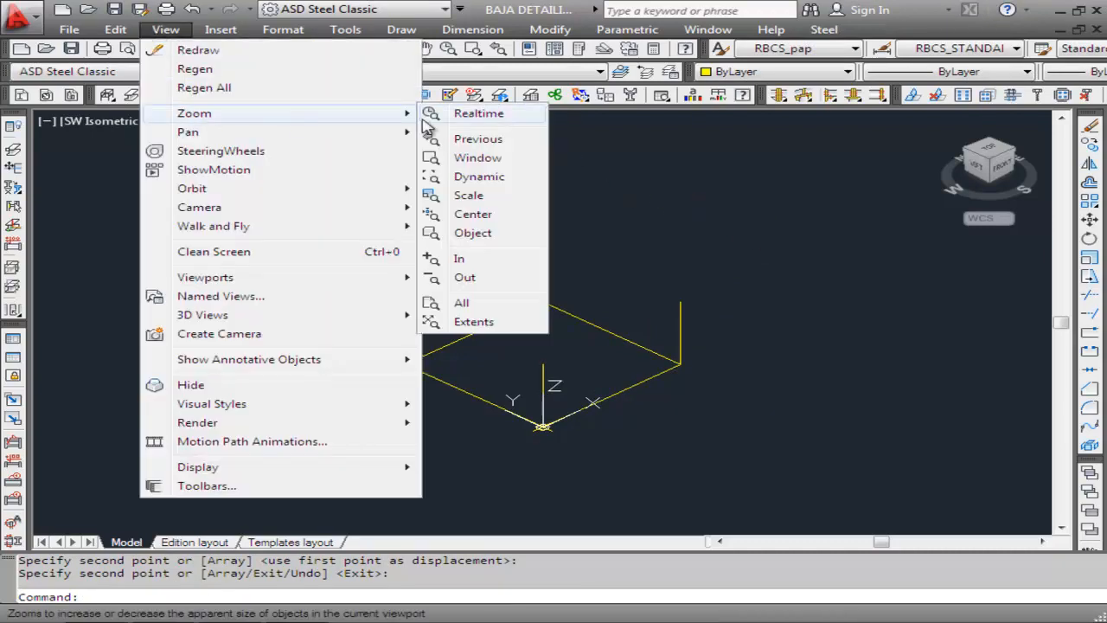
{"action": "left_click", "coordinate": [478, 161]}
{"action": "left_click", "coordinate": [705, 251]}
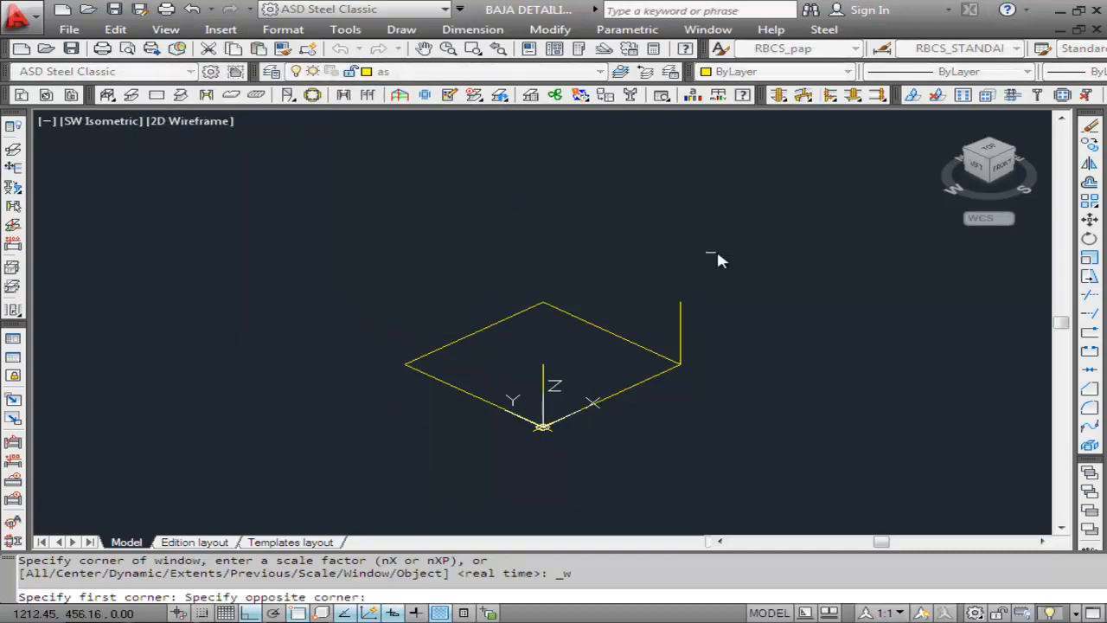
{"action": "left_click", "coordinate": [377, 442]}
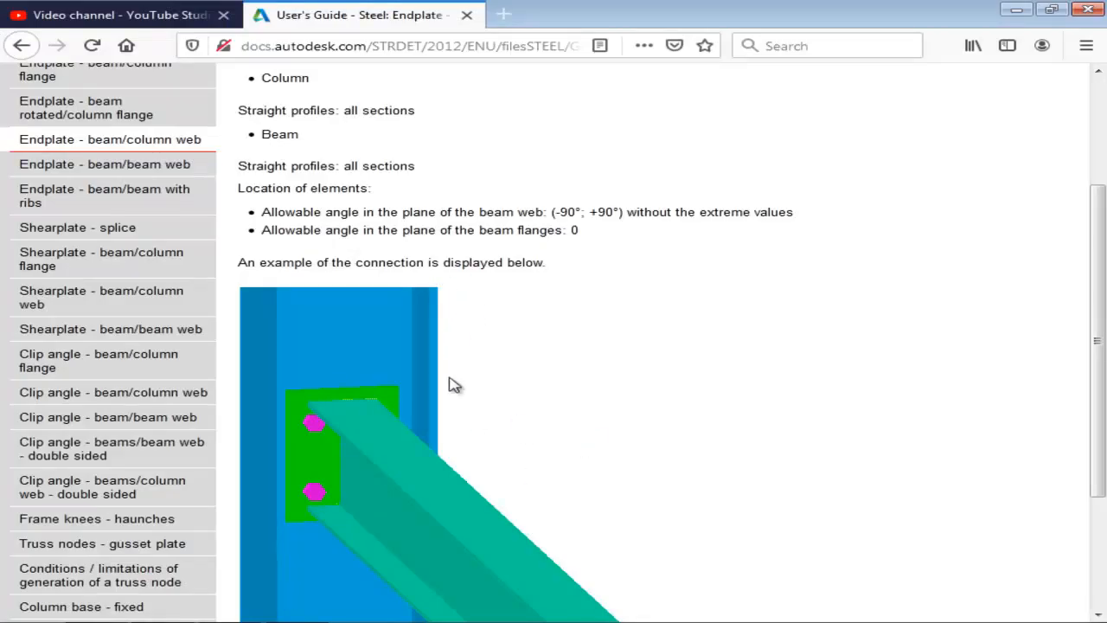
{"action": "scroll", "coordinate": [542, 412], "scroll_direction": "down", "scroll_amount": 4}
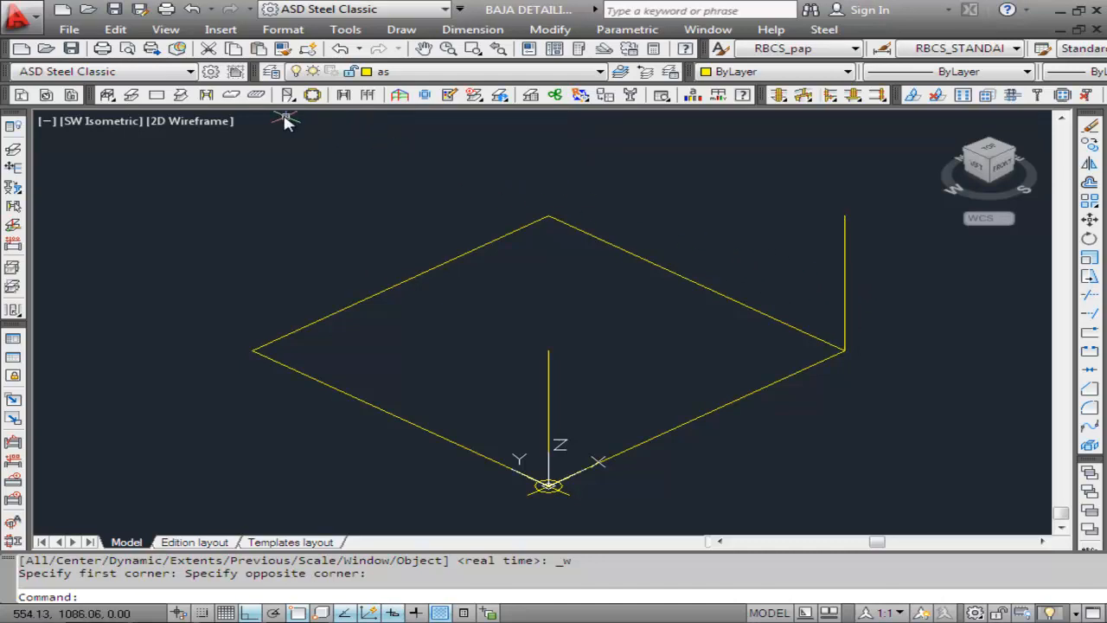
Try inserting an HP12X84 steel column along the vertical line at the far X corner, and undo the insertion.
{"action": "left_click", "coordinate": [131, 95]}
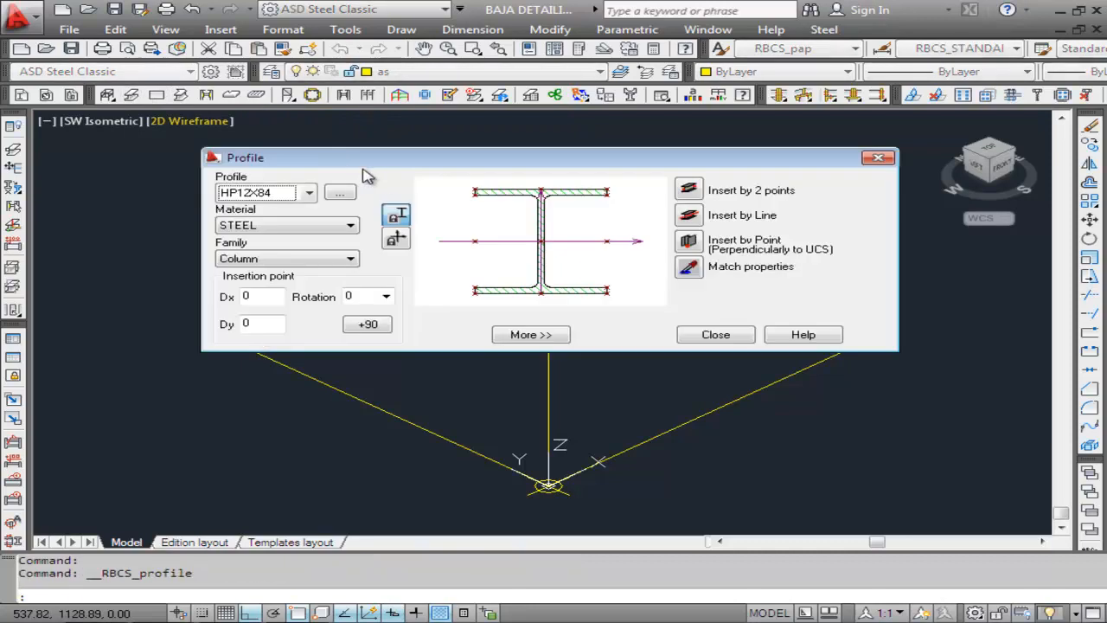
{"action": "left_click", "coordinate": [308, 195]}
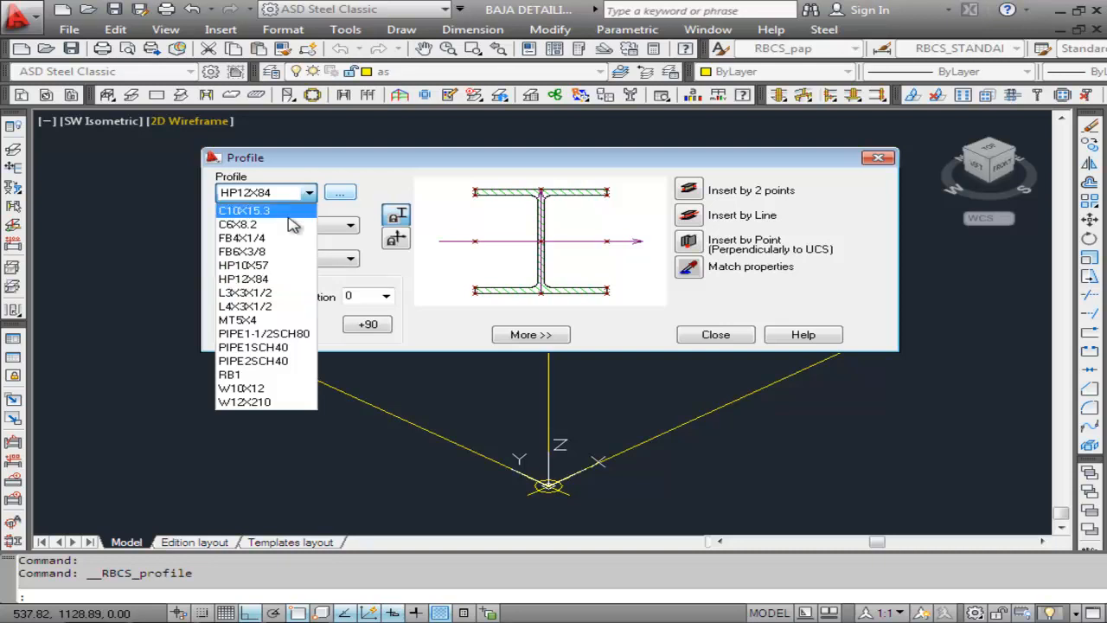
{"action": "left_click", "coordinate": [258, 280]}
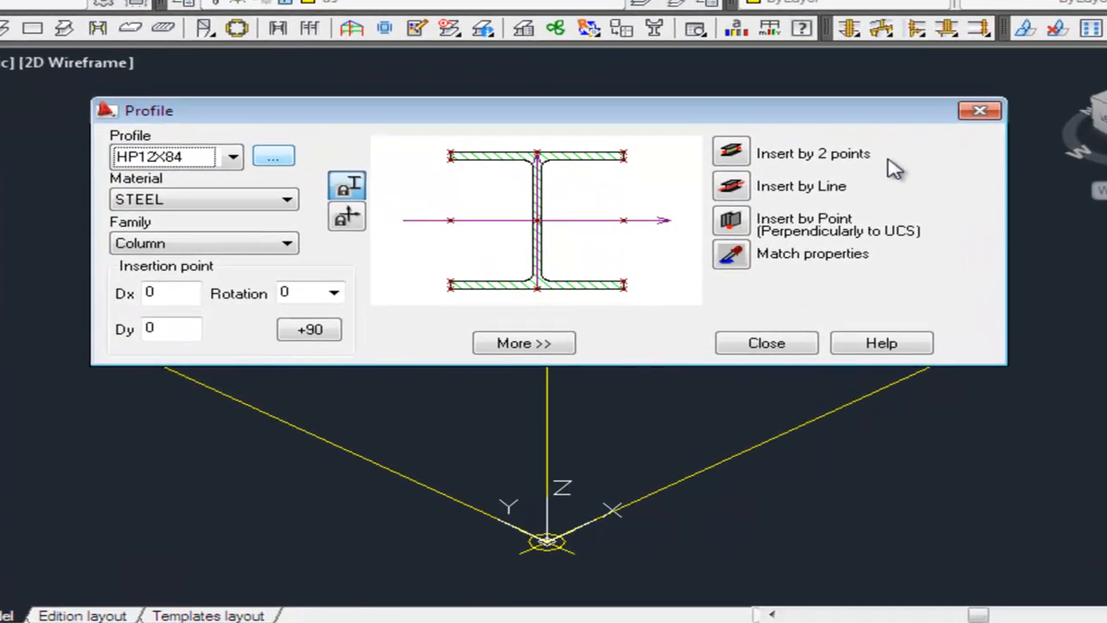
{"action": "left_click", "coordinate": [731, 186]}
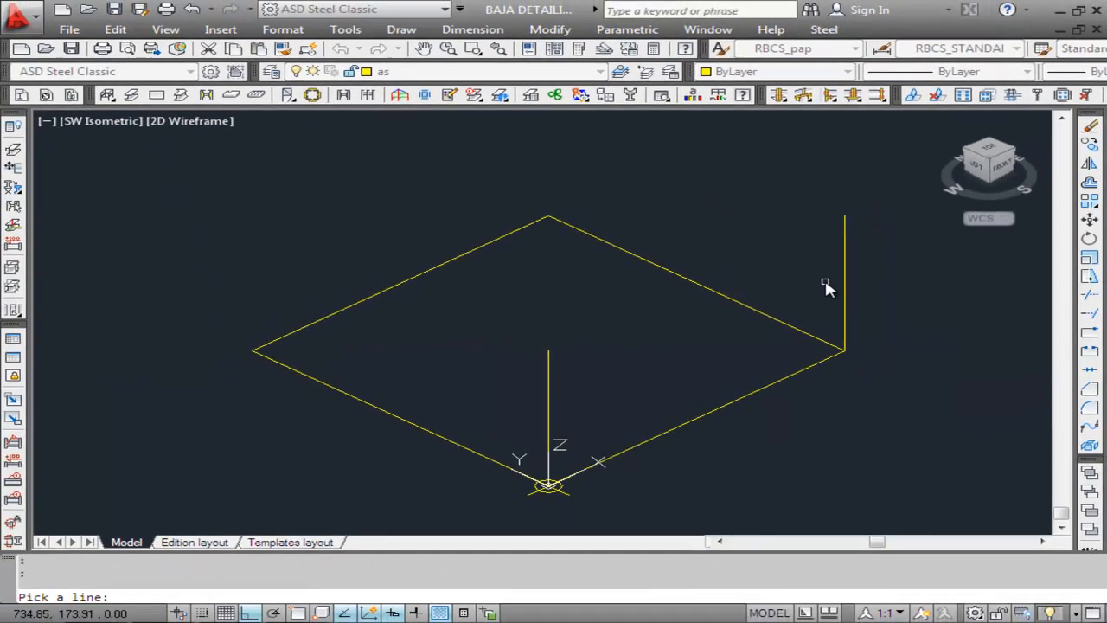
{"action": "left_click", "coordinate": [845, 286]}
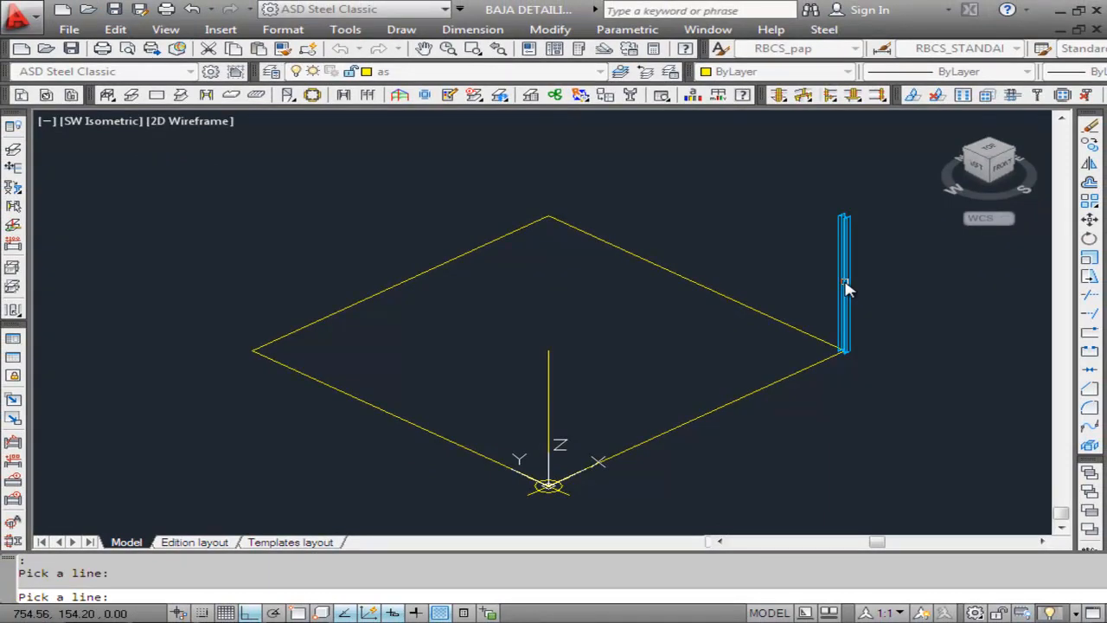
{"action": "key", "text": "Return"}
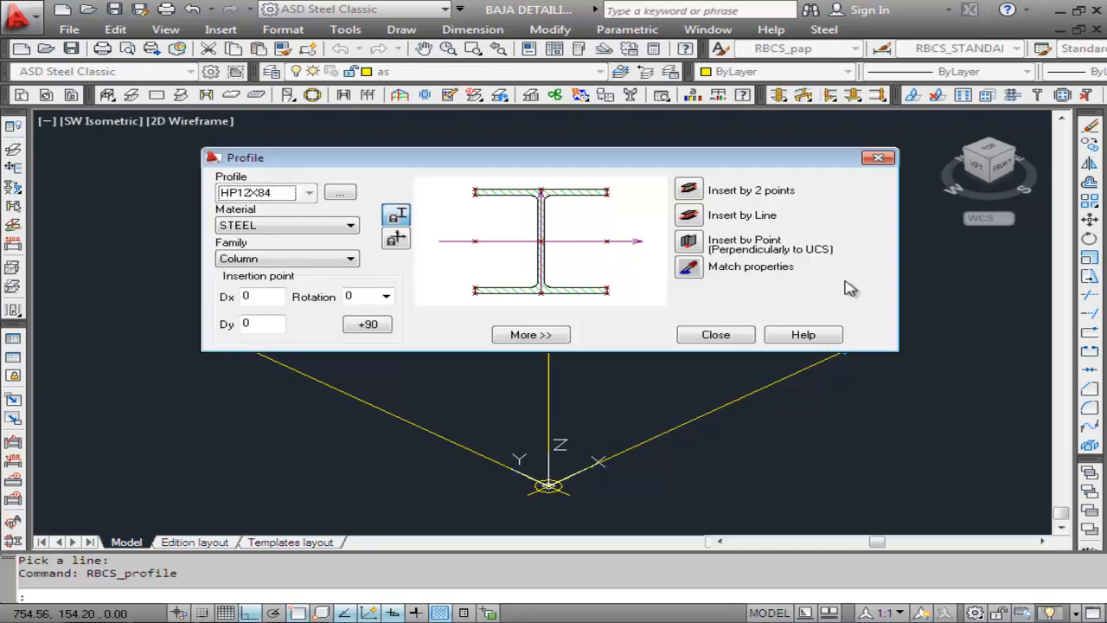
{"action": "left_click", "coordinate": [715, 334]}
{"action": "left_click", "coordinate": [192, 11]}
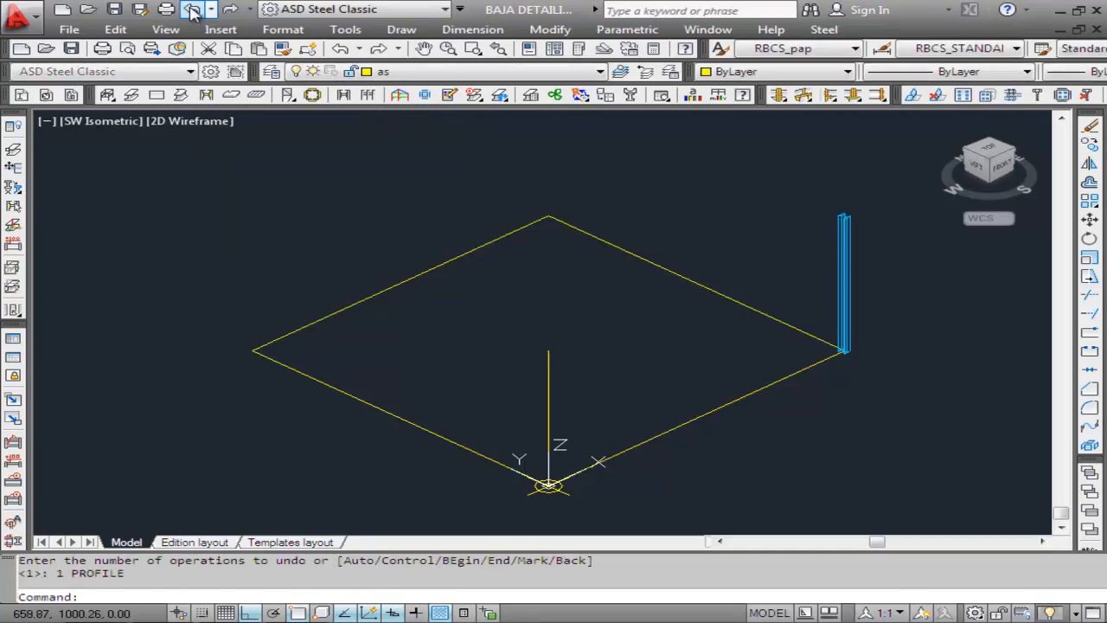
{"action": "left_click", "coordinate": [192, 10]}
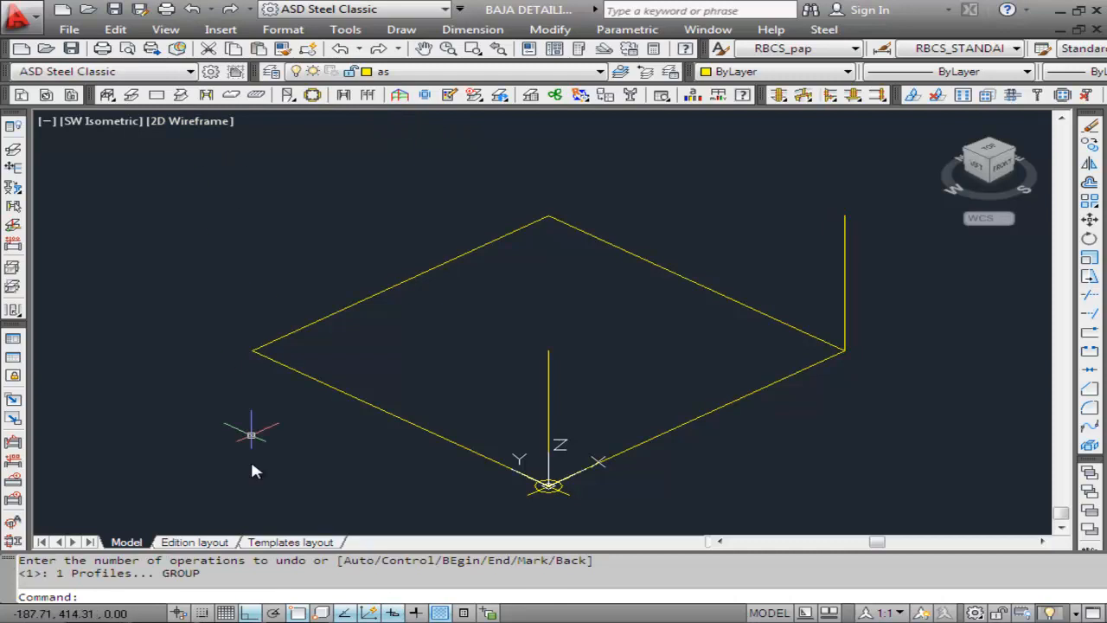
Draw a line from the midpoint of the far vertical line to the midpoint of the vertical line at the origin.
{"action": "key", "text": "alt+Tab"}
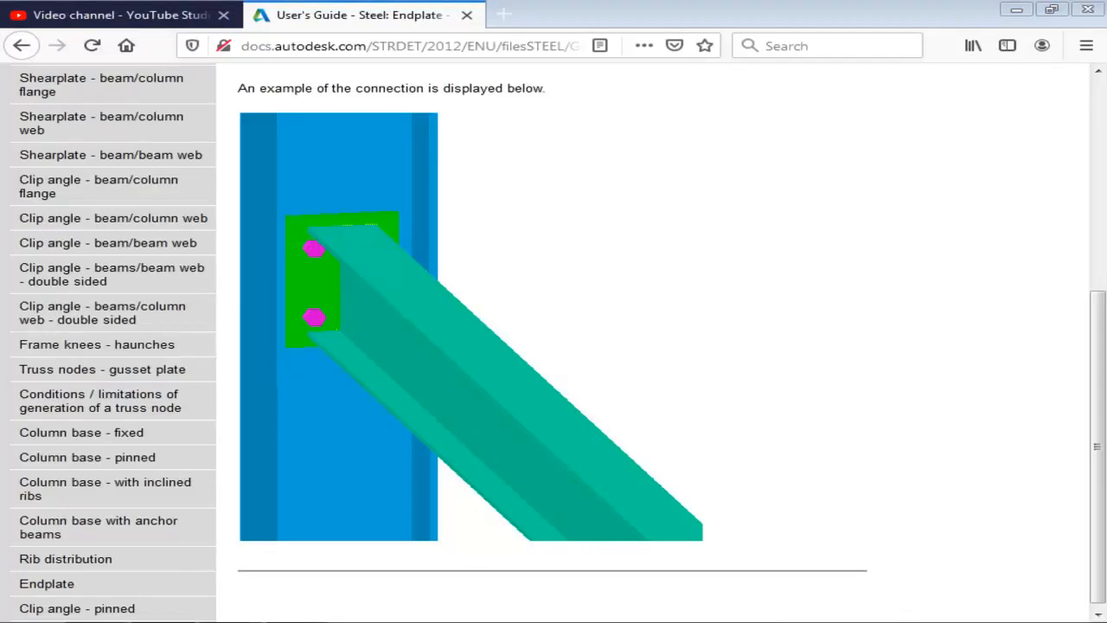
{"action": "key", "text": "alt+Tab"}
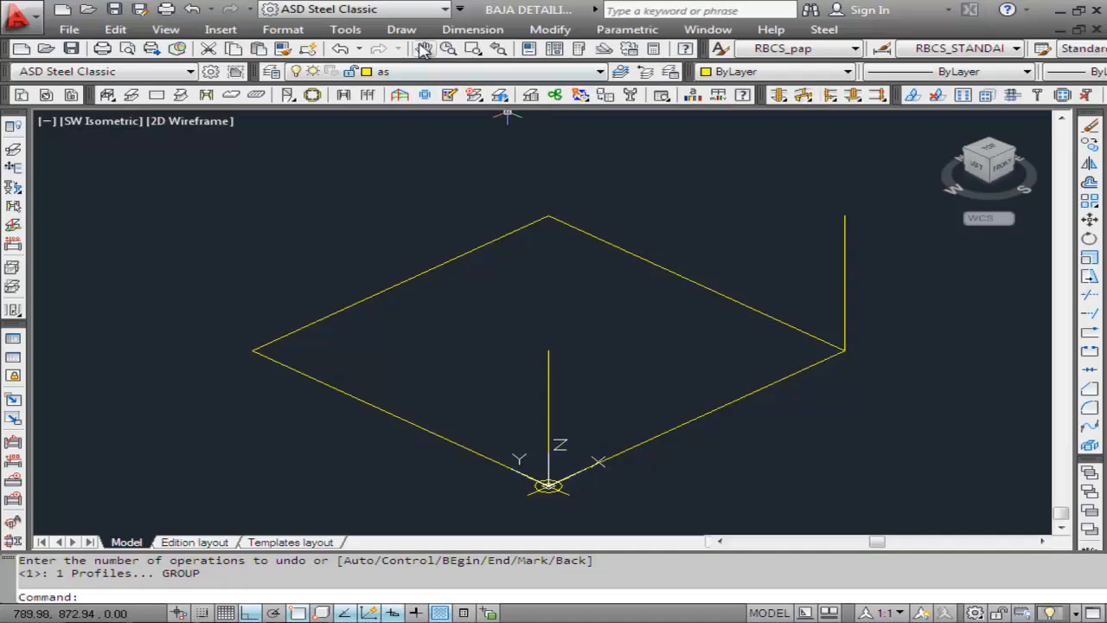
{"action": "left_click", "coordinate": [402, 29]}
{"action": "left_click", "coordinate": [424, 74]}
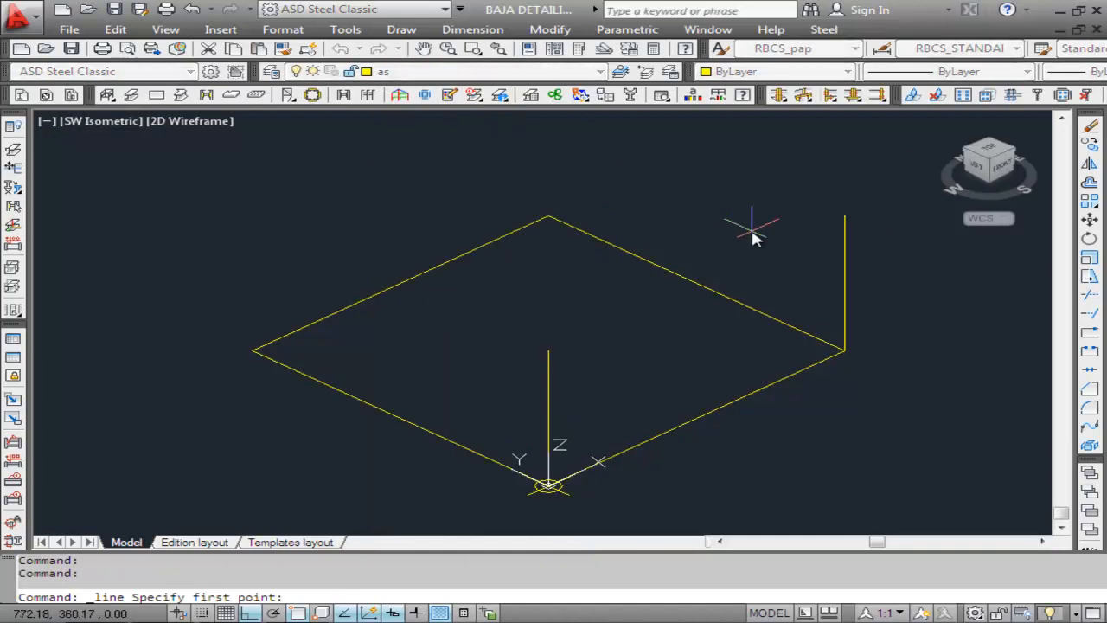
{"action": "left_click", "coordinate": [845, 283]}
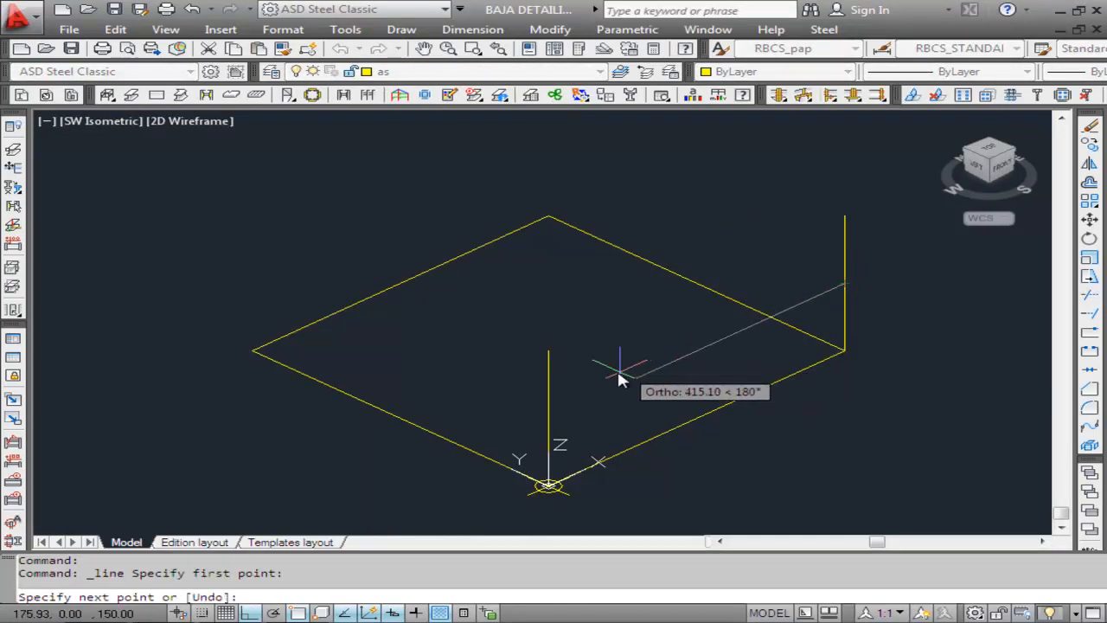
{"action": "left_click", "coordinate": [551, 417]}
{"action": "key", "text": "Return"}
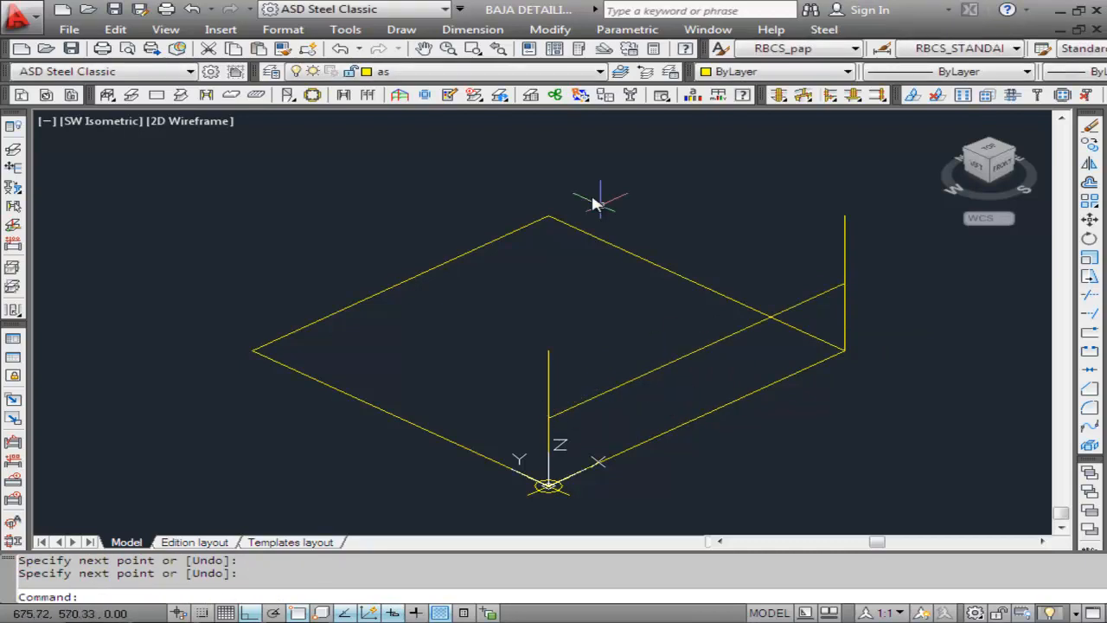
Draw a vertical line from the point where the two X lines meet up to the midpoint of the raised horizontal line.
{"action": "left_click", "coordinate": [406, 30]}
{"action": "left_click", "coordinate": [424, 75]}
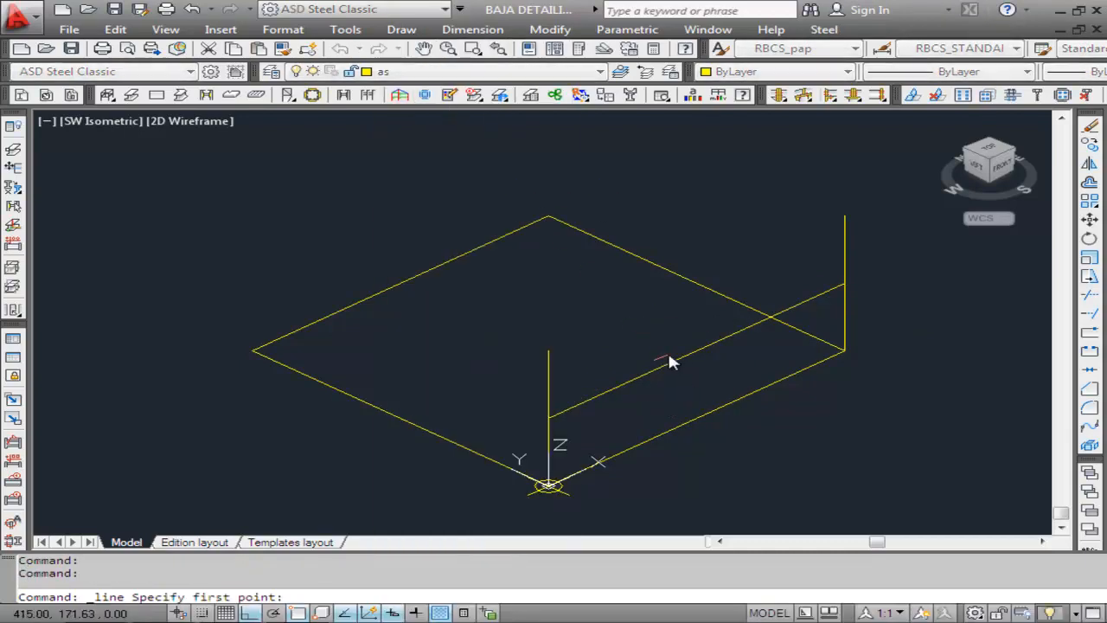
{"action": "left_click", "coordinate": [698, 417]}
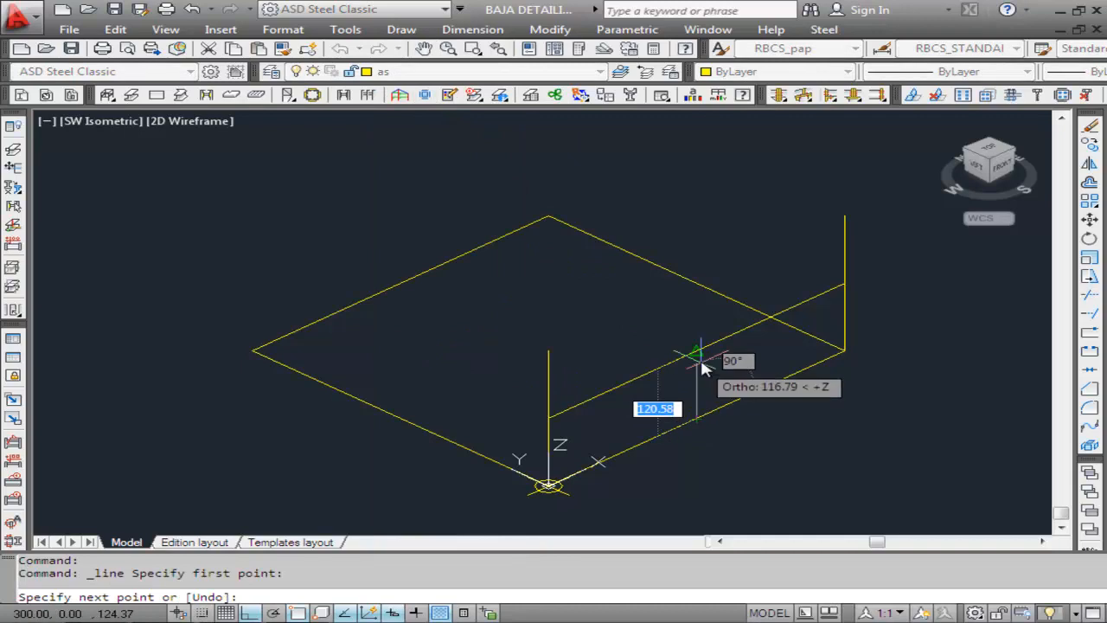
{"action": "left_click", "coordinate": [701, 349]}
{"action": "key", "text": "Return"}
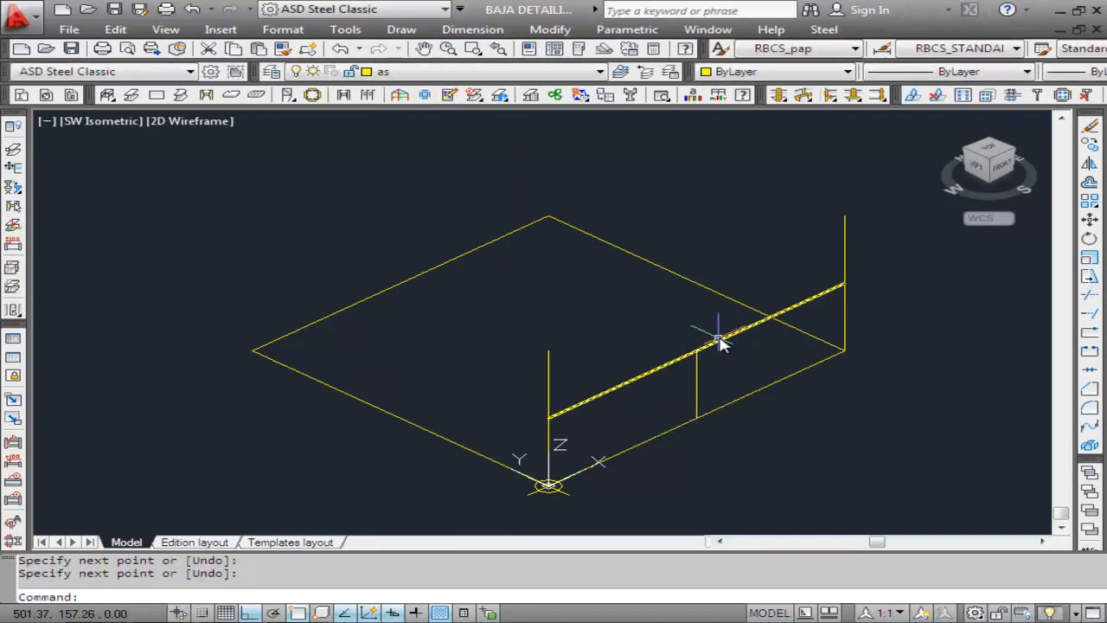
Erase the raised horizontal line and redraw it between the outer verticals' midpoints as two segments meeting at the short vertical's top end.
{"action": "left_click", "coordinate": [714, 342]}
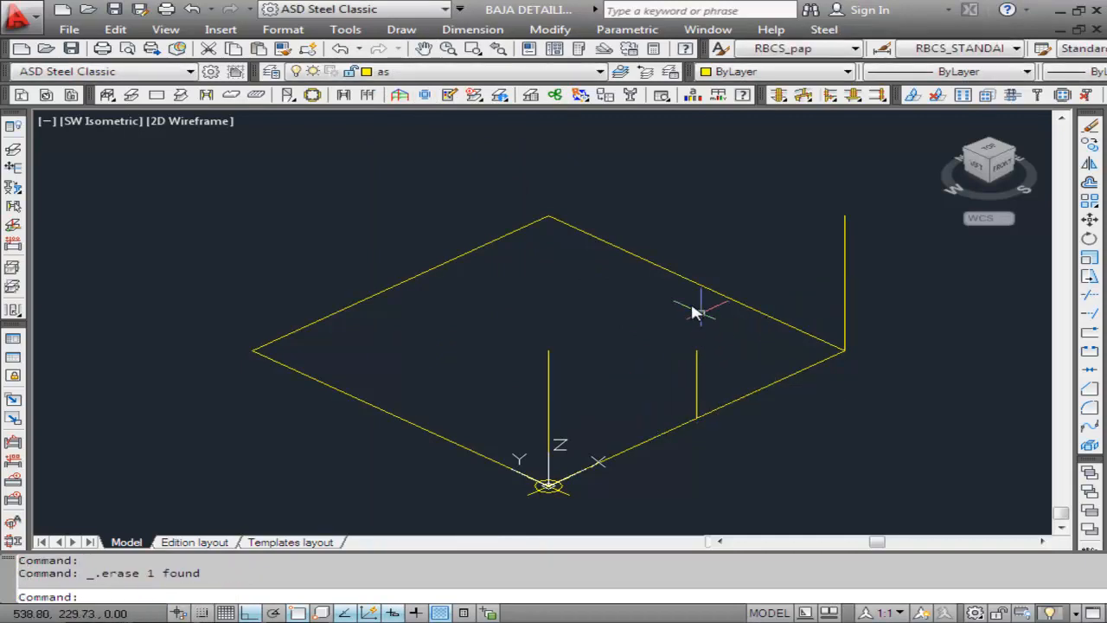
{"action": "left_click", "coordinate": [401, 29]}
{"action": "left_click", "coordinate": [414, 78]}
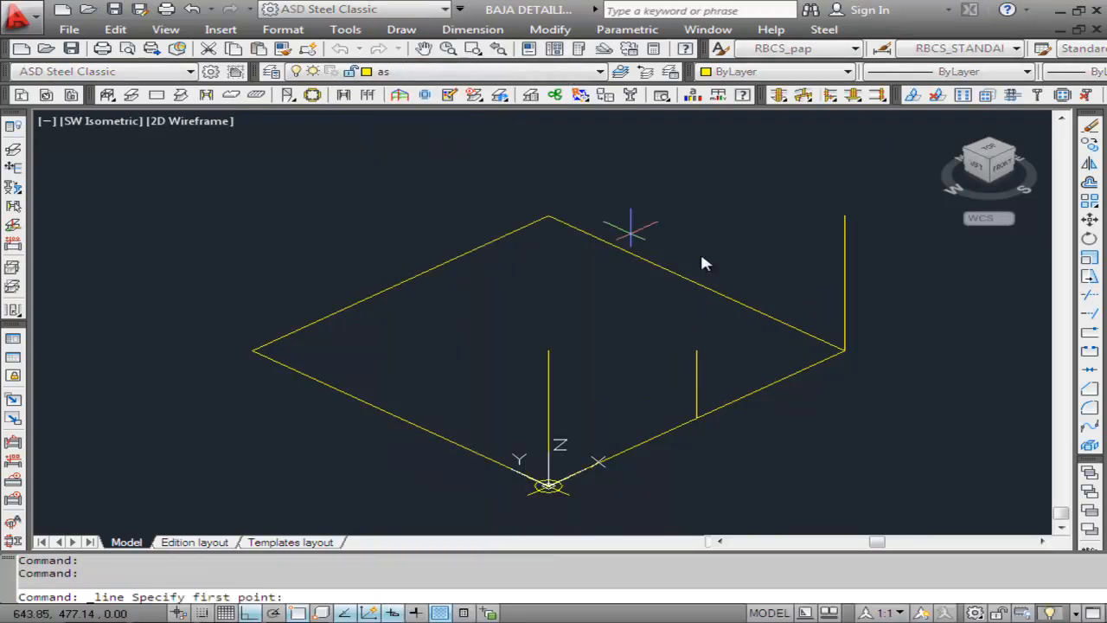
{"action": "left_click", "coordinate": [845, 286]}
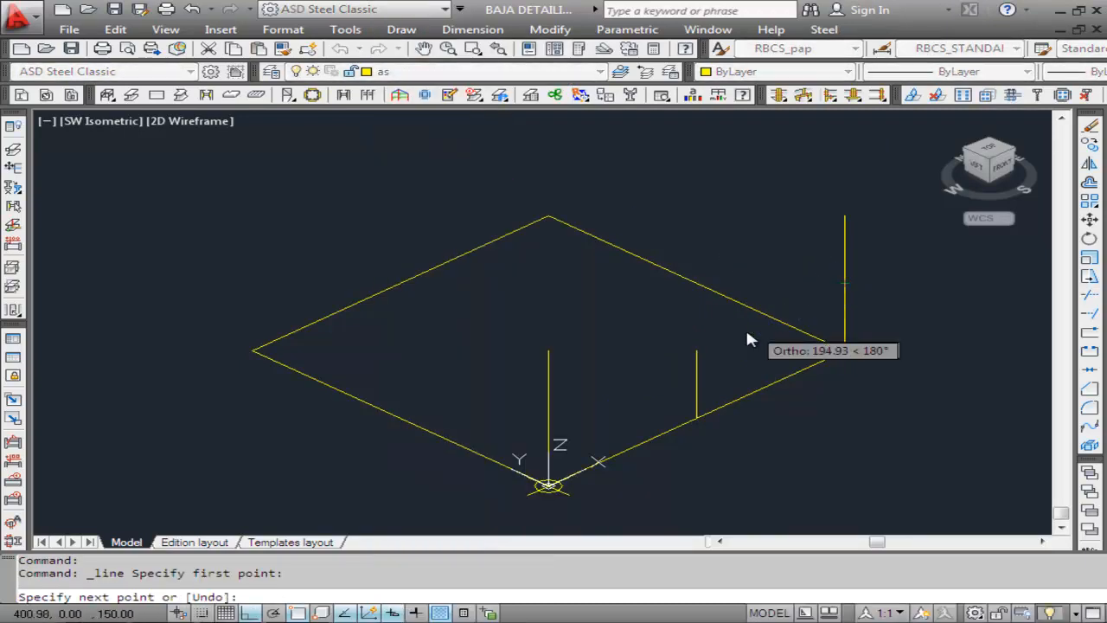
{"action": "left_click", "coordinate": [697, 352]}
{"action": "left_click", "coordinate": [697, 352]}
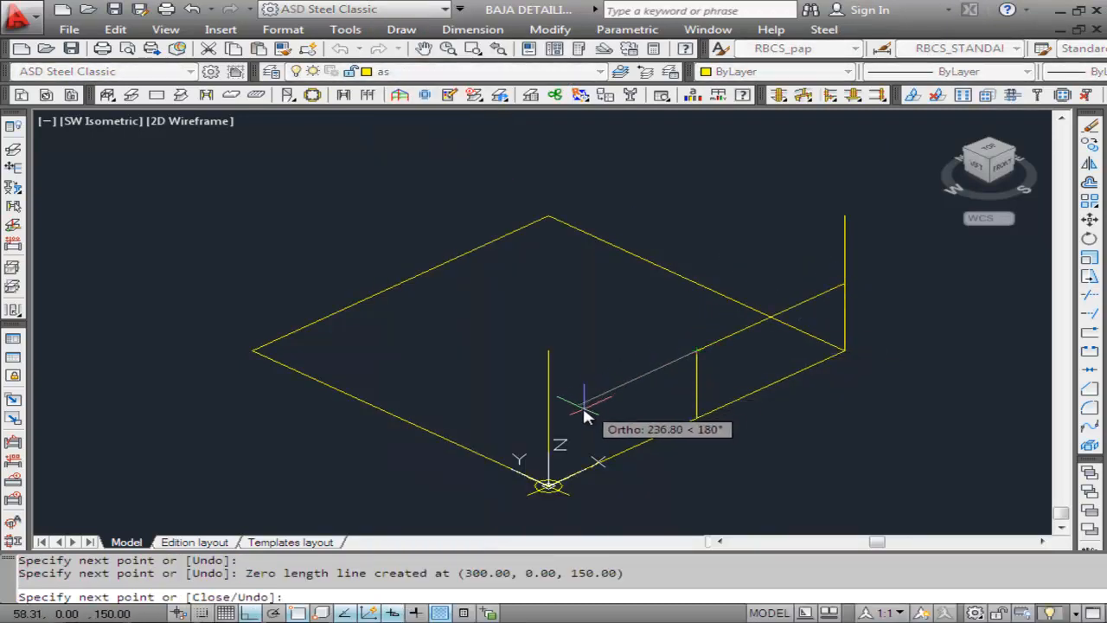
{"action": "left_click", "coordinate": [551, 427]}
{"action": "key", "text": "Return"}
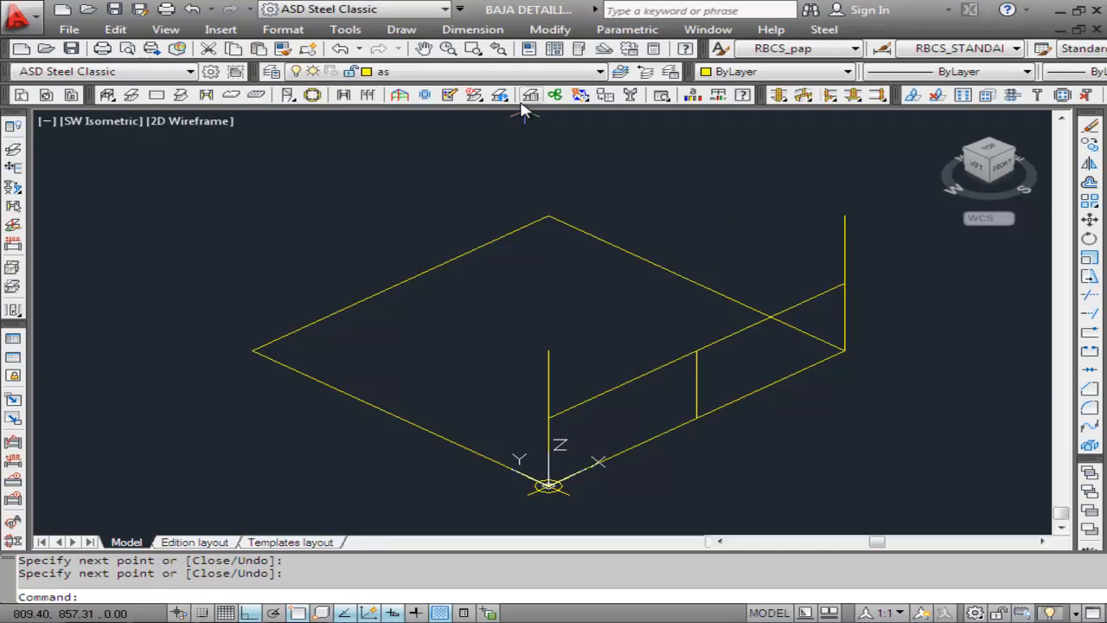
Insert an HP12X84 steel profile of the Column family by line on the vertical line at the far X corner.
{"action": "key", "text": "alt+Tab"}
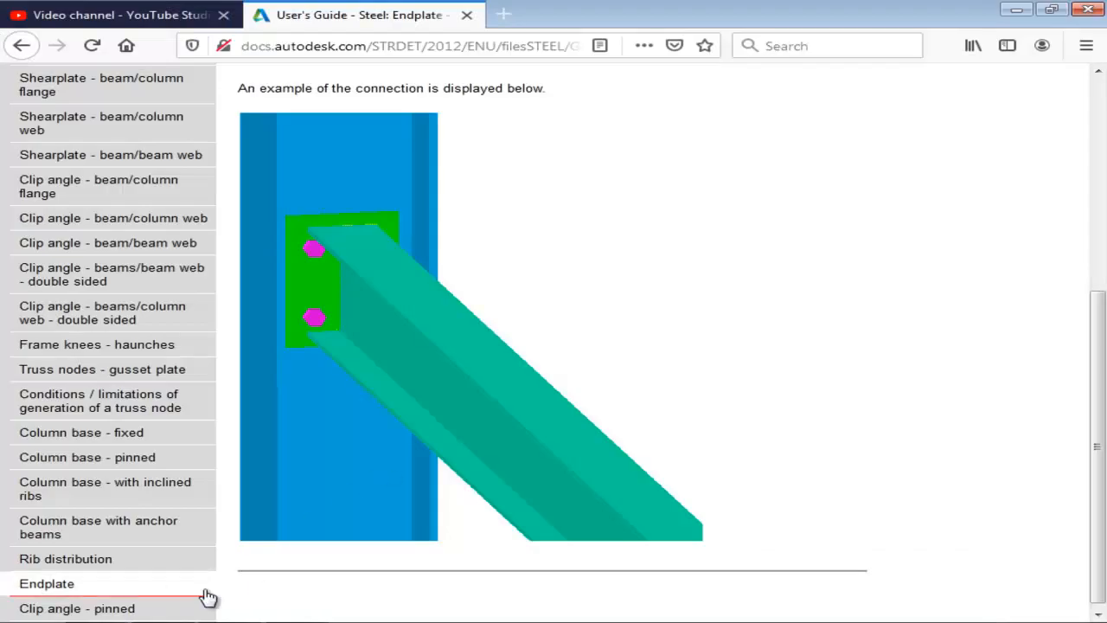
{"action": "key", "text": "alt+Tab"}
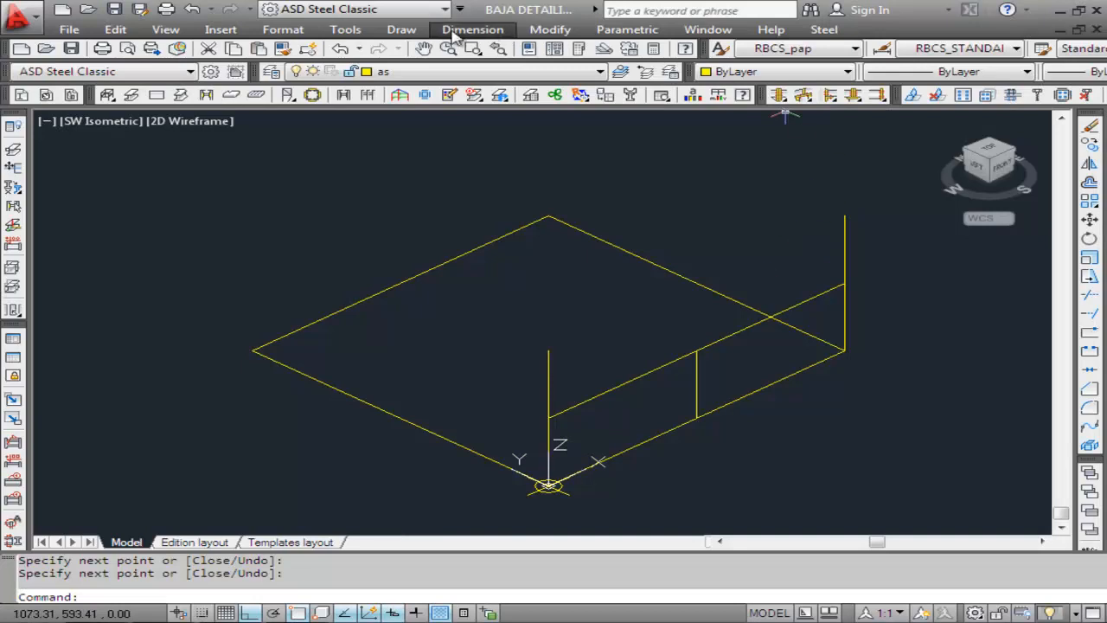
{"action": "left_click", "coordinate": [130, 96]}
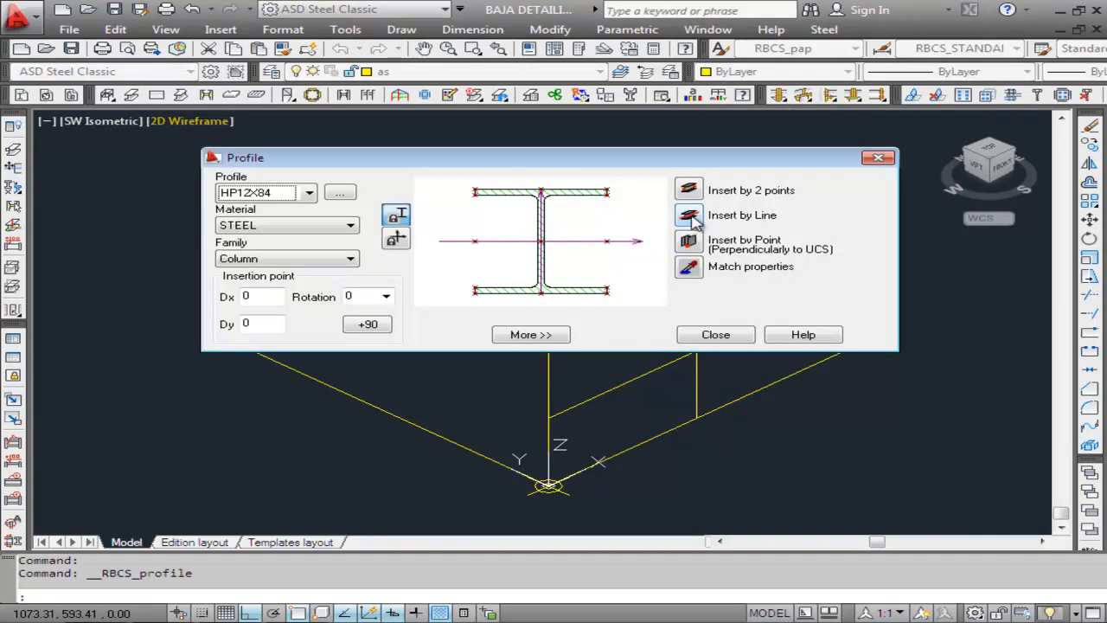
{"action": "left_click", "coordinate": [689, 216]}
{"action": "left_click", "coordinate": [845, 271]}
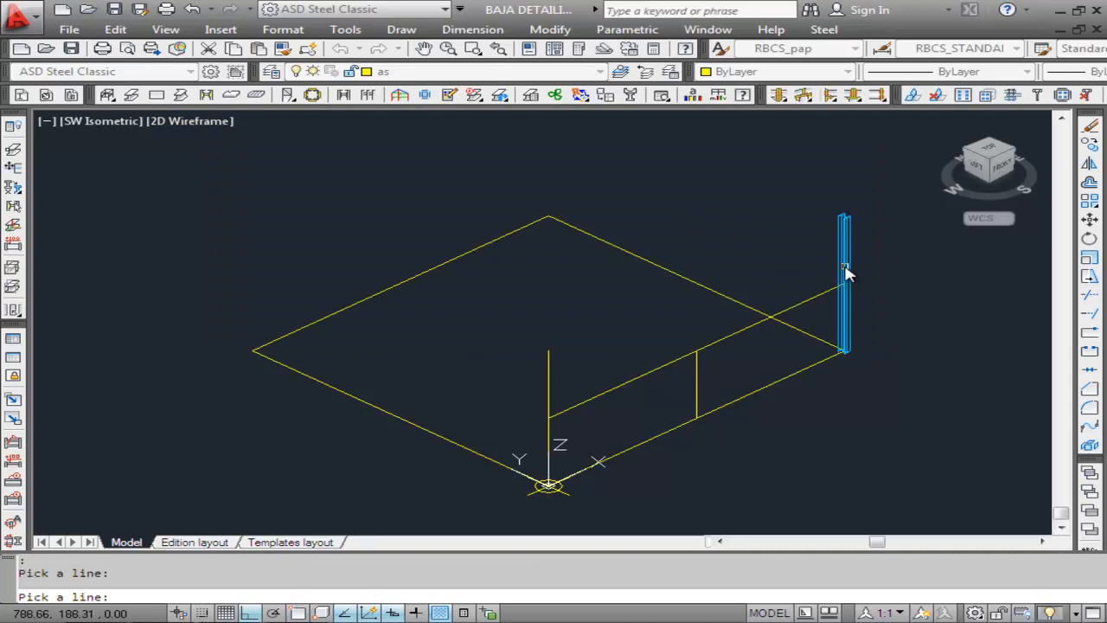
{"action": "key", "text": "Return"}
{"action": "key", "text": "Return"}
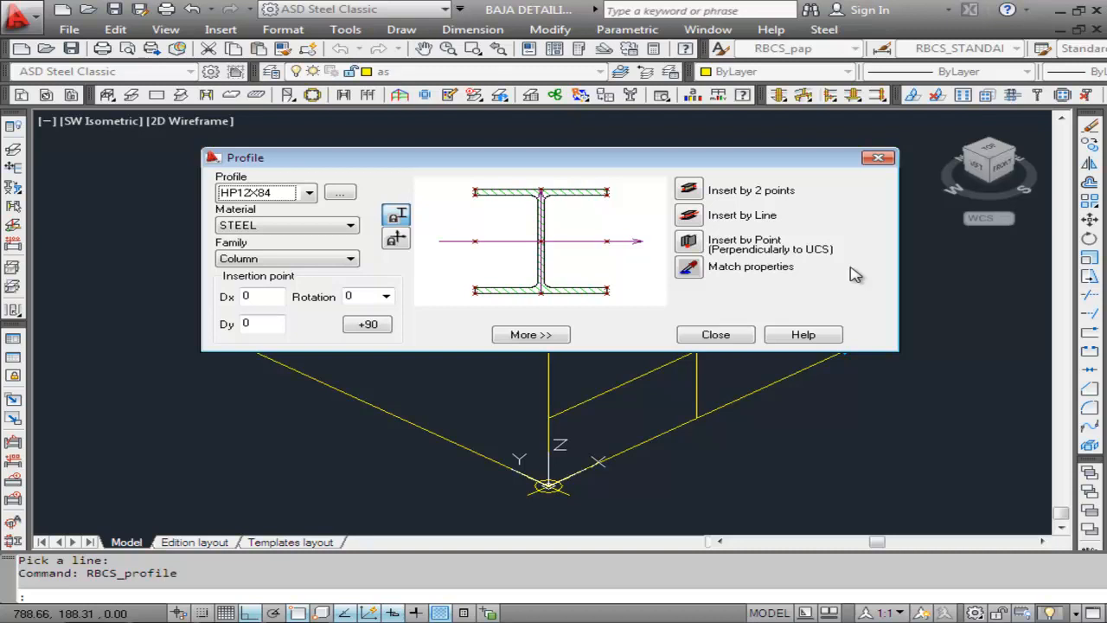
{"action": "left_click", "coordinate": [351, 228]}
{"action": "left_click", "coordinate": [351, 228]}
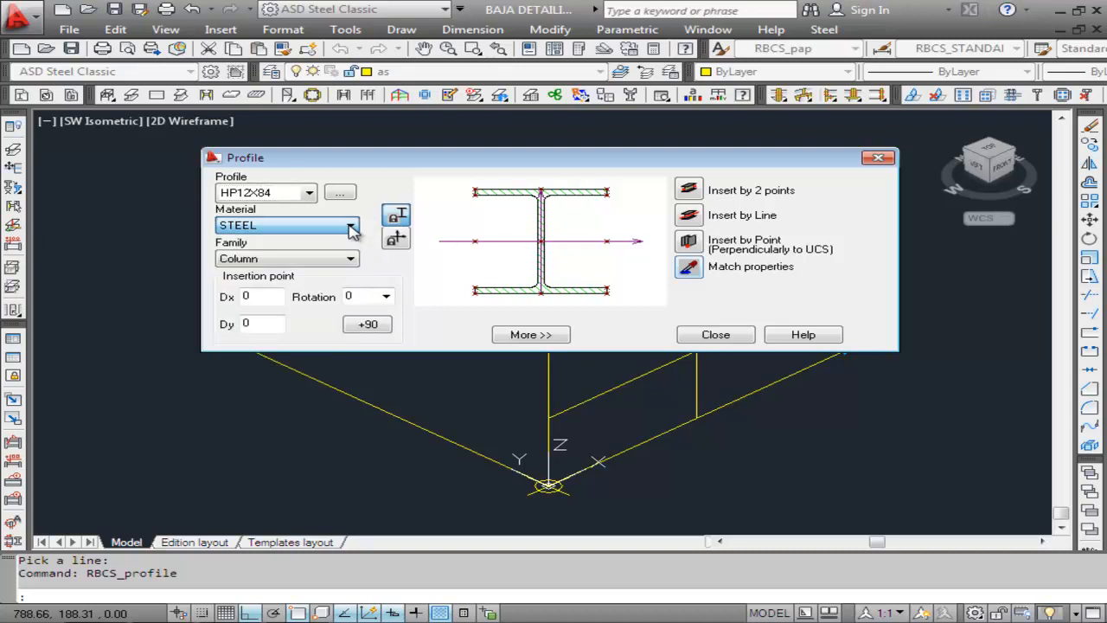
Insert an HP10X57 steel profile of the Column family, rotated 90 degrees, by line on the raised segment between the short vertical and the column.
{"action": "left_click", "coordinate": [309, 194]}
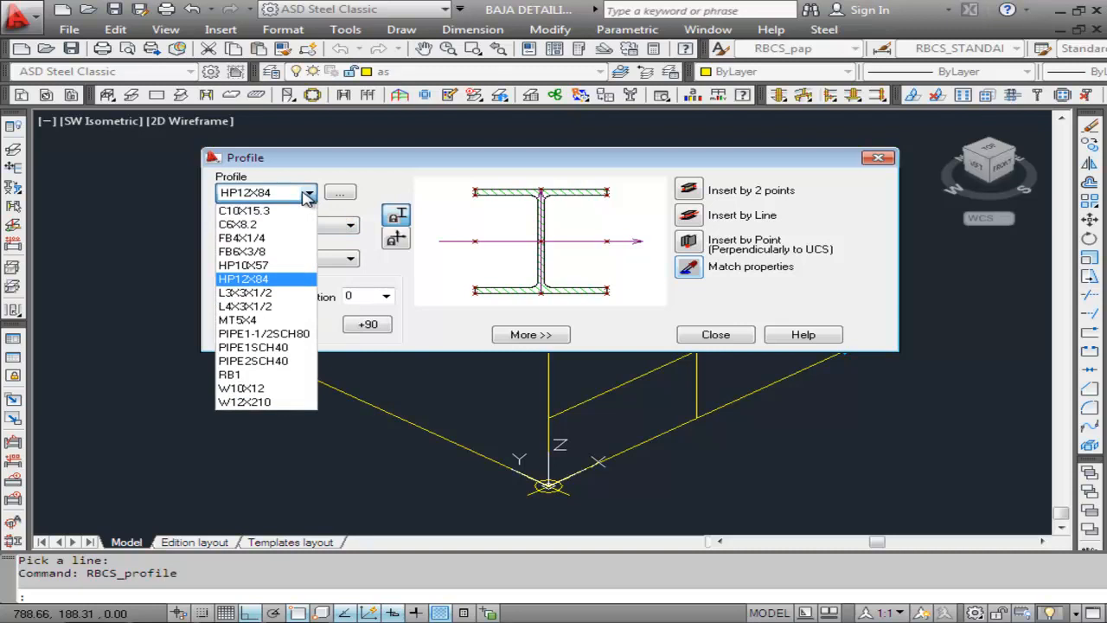
{"action": "left_click", "coordinate": [255, 265]}
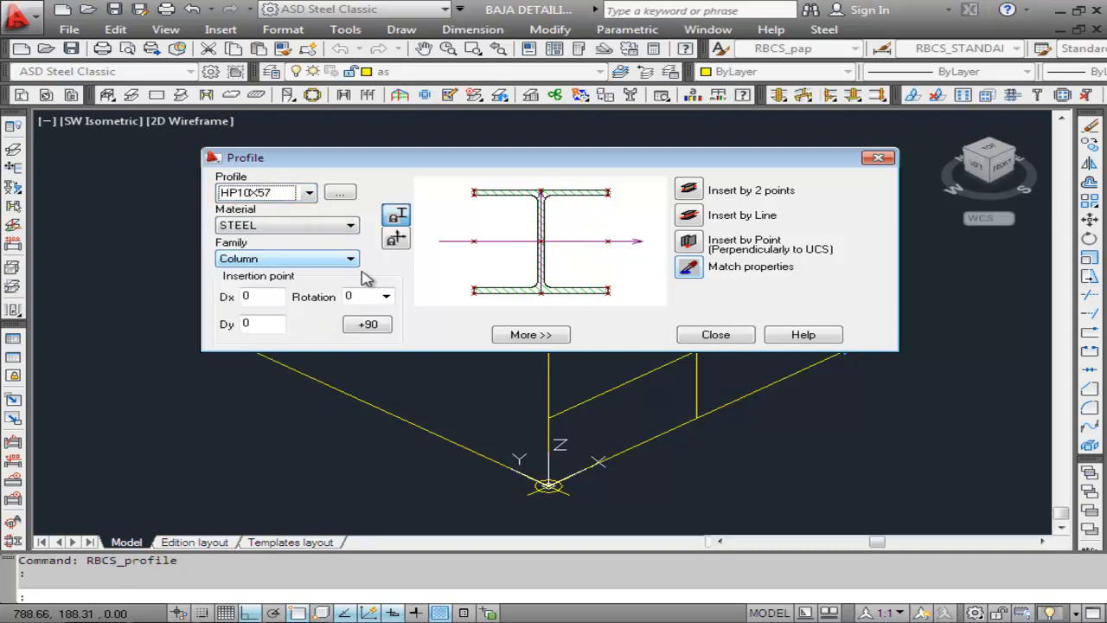
{"action": "left_click", "coordinate": [385, 296]}
{"action": "left_click", "coordinate": [370, 322]}
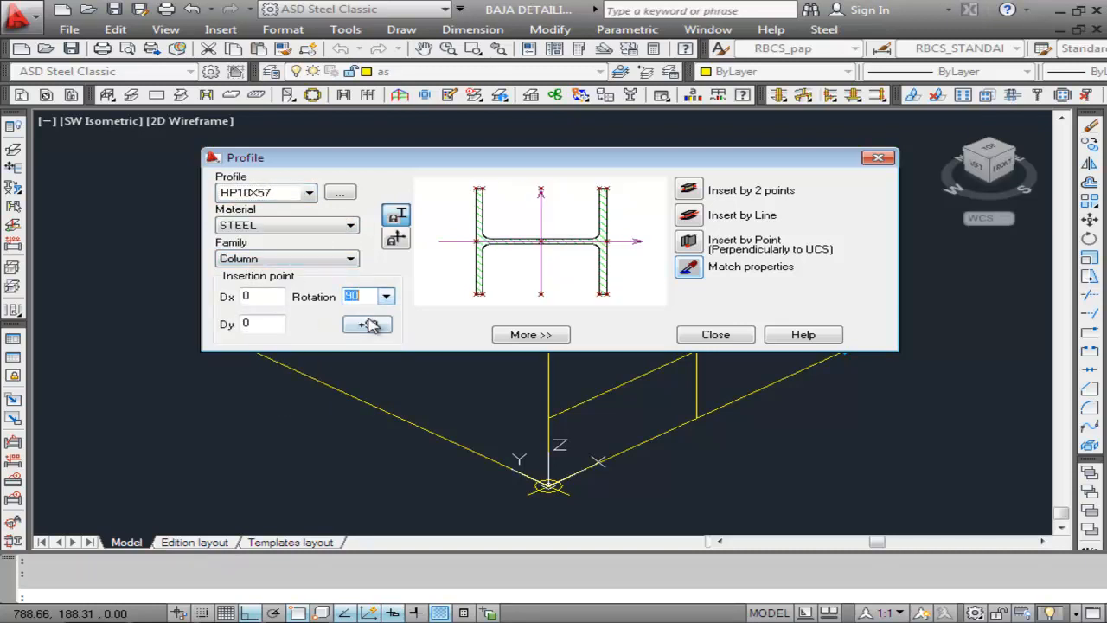
{"action": "left_click", "coordinate": [689, 214]}
{"action": "left_click", "coordinate": [804, 303]}
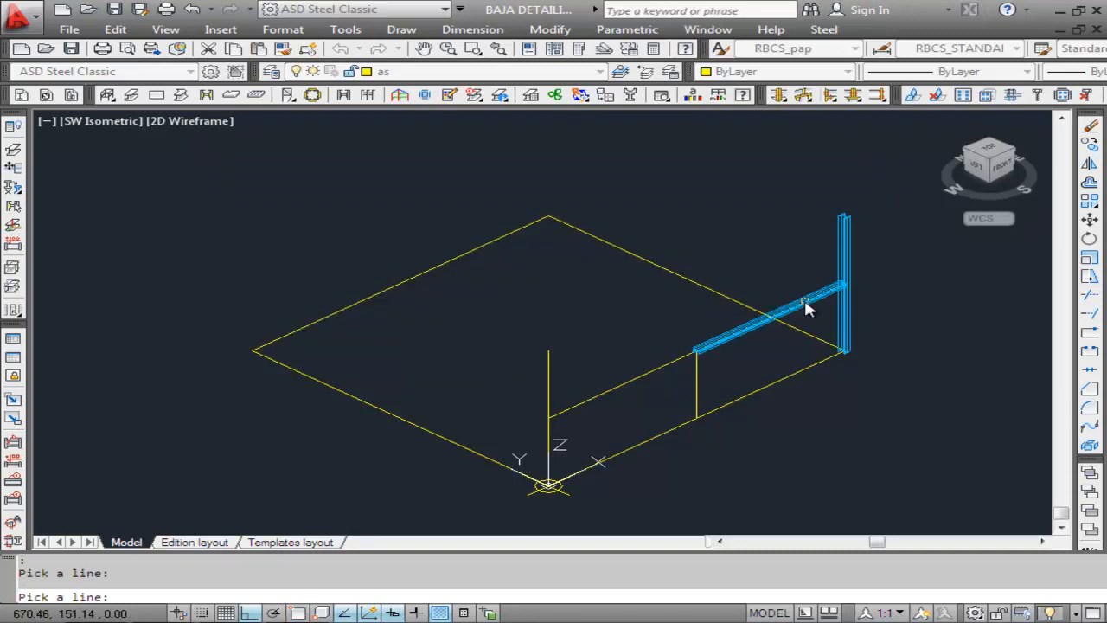
{"action": "key", "text": "Return"}
{"action": "left_click", "coordinate": [717, 336]}
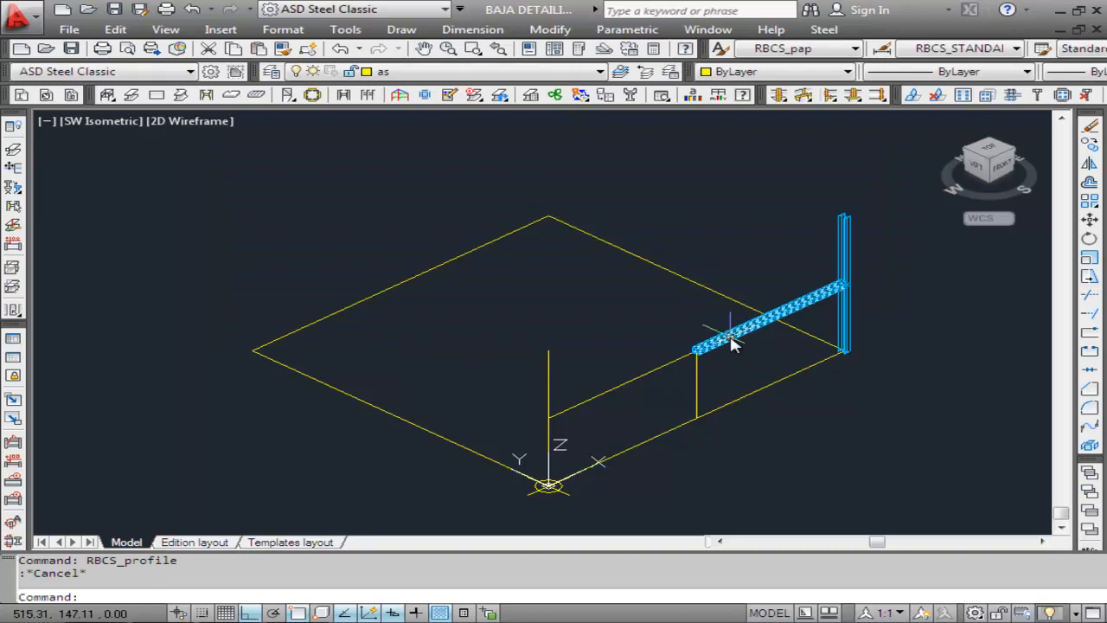
Enlarge the beam-to-column joint with a window zoom and shade the model in the Realistic visual style.
{"action": "left_click", "coordinate": [165, 30]}
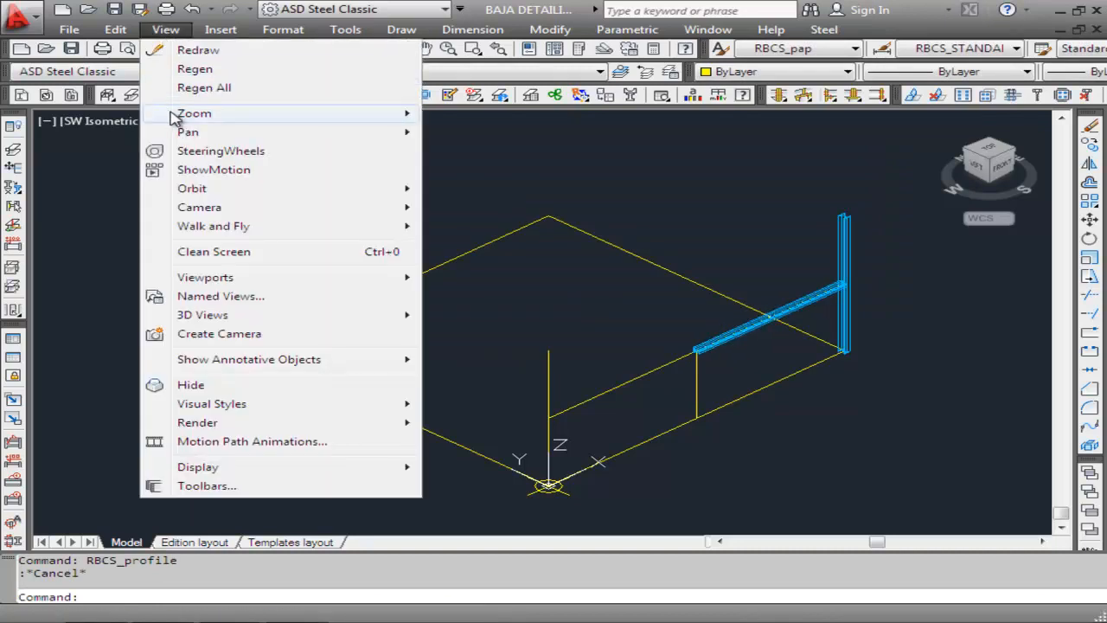
{"action": "mouse_move", "coordinate": [177, 113]}
{"action": "left_click", "coordinate": [475, 158]}
{"action": "left_click", "coordinate": [869, 278]}
{"action": "left_click", "coordinate": [825, 313]}
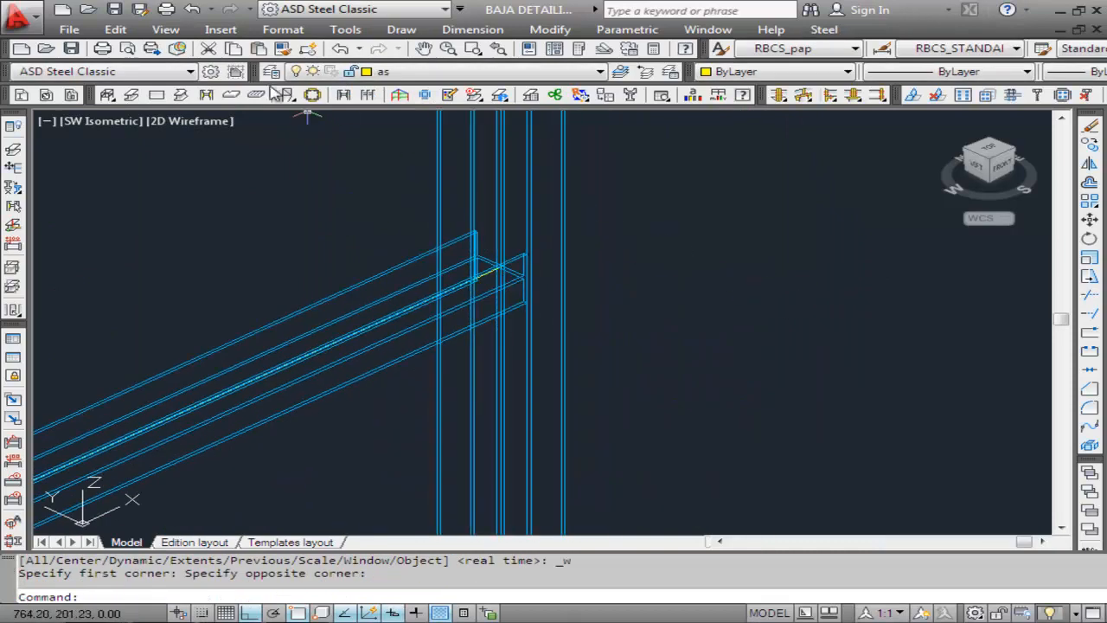
{"action": "left_click", "coordinate": [166, 29]}
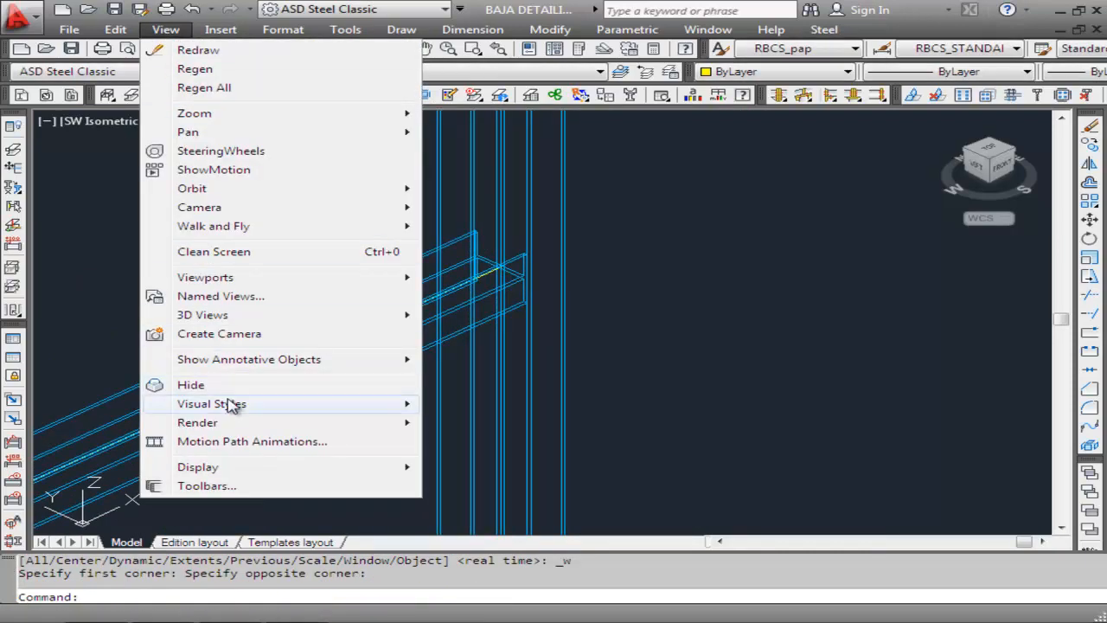
{"action": "mouse_move", "coordinate": [233, 410]}
{"action": "left_click", "coordinate": [455, 462]}
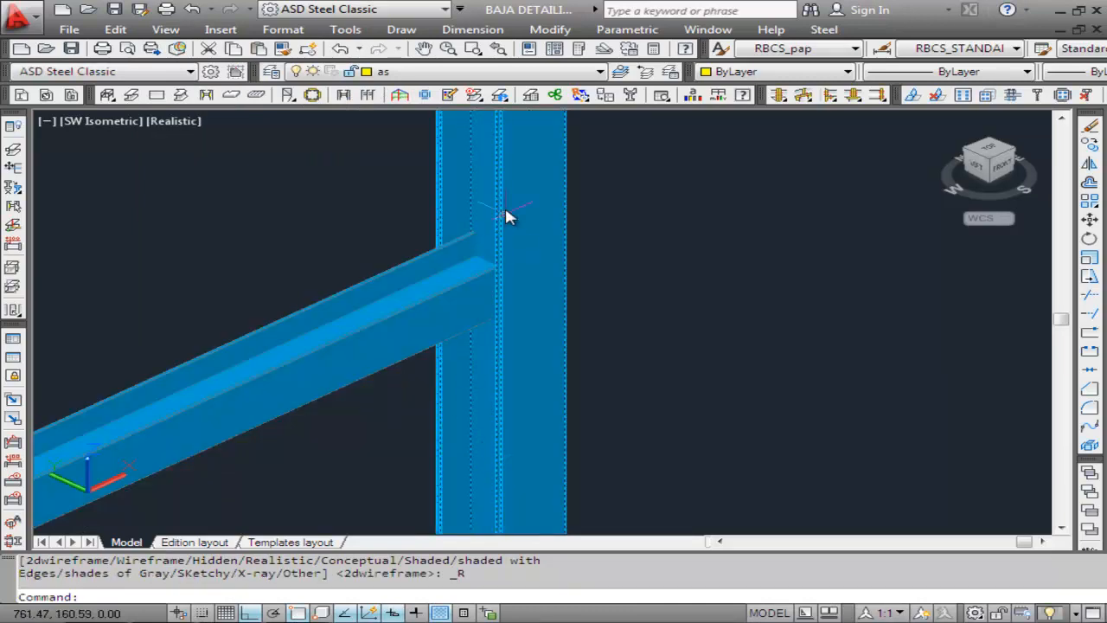
Change the model's visual style to Conceptual.
{"action": "left_click", "coordinate": [168, 31]}
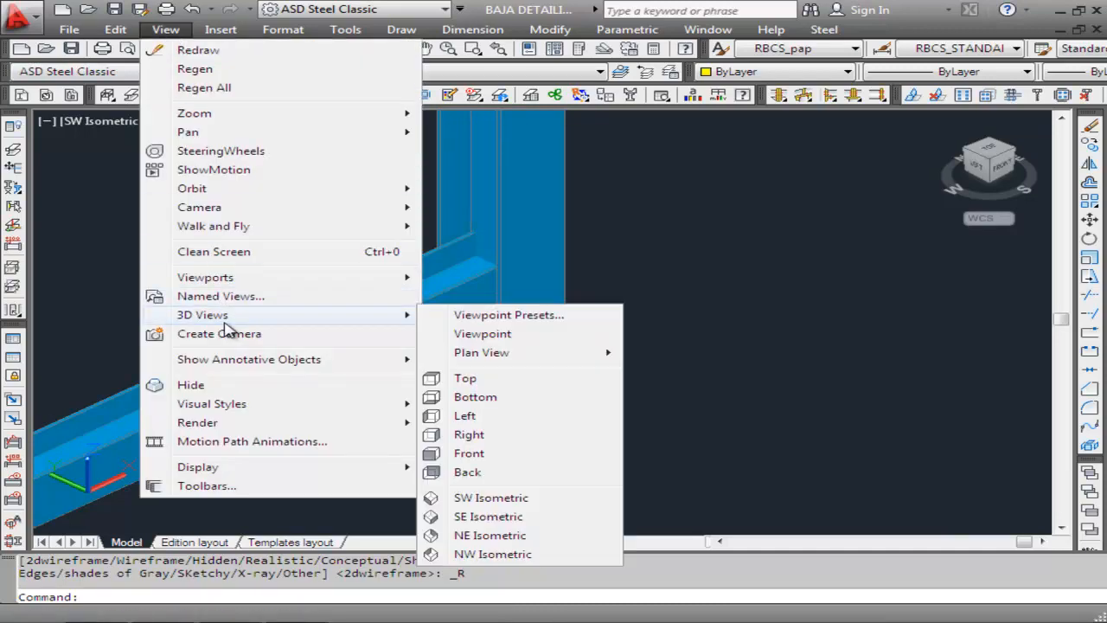
{"action": "mouse_move", "coordinate": [259, 403]}
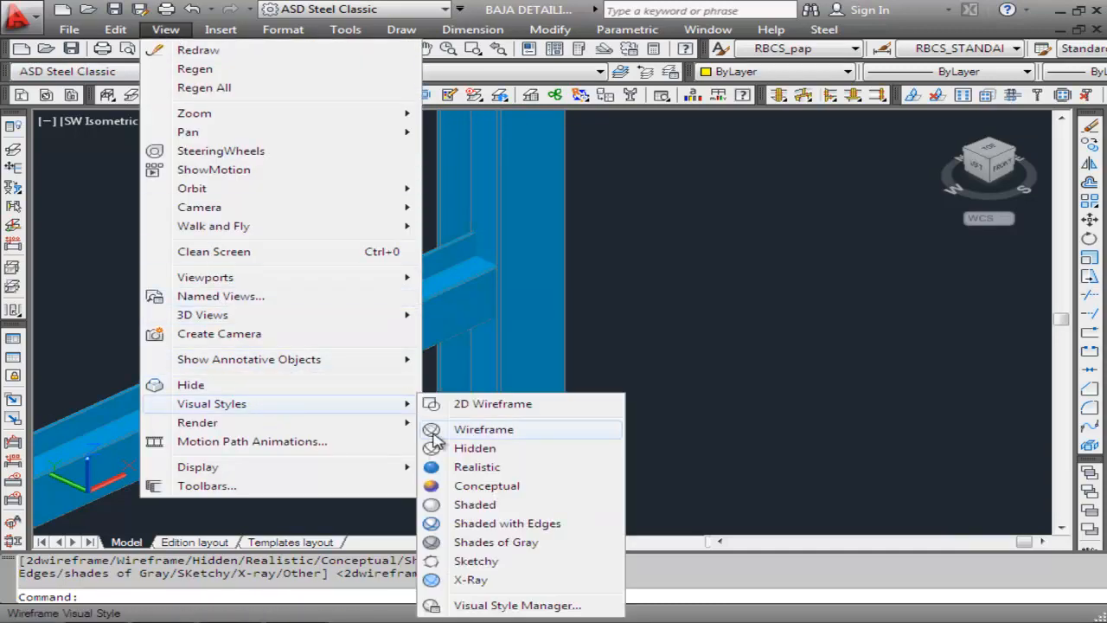
{"action": "left_click", "coordinate": [467, 486]}
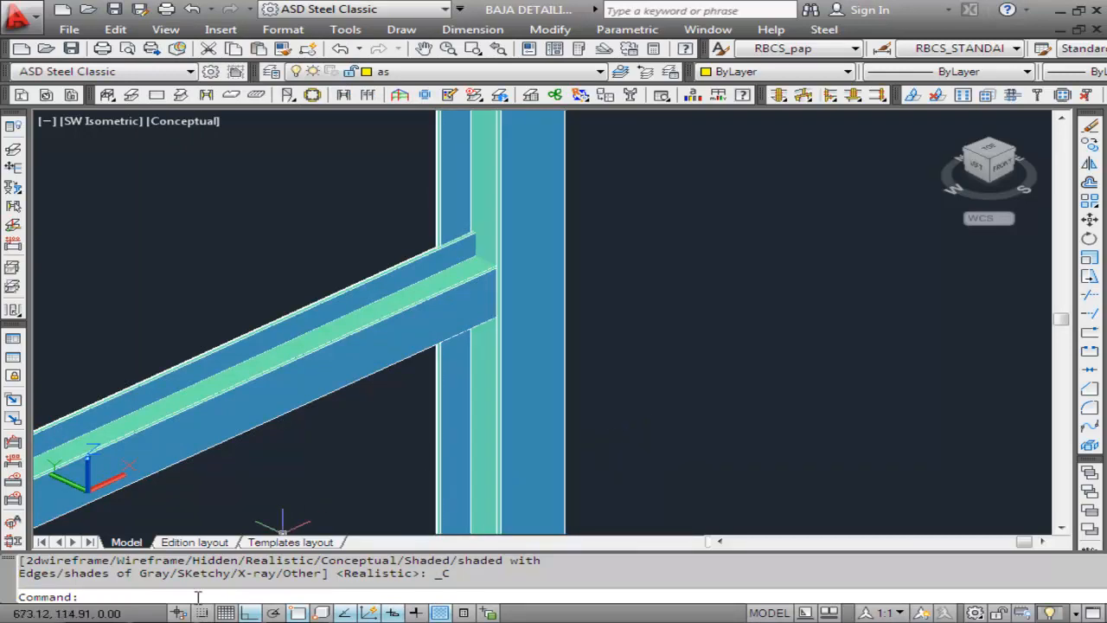
Check the beam orientation in the browser's Endplate guide example, and set the HP10X57 beam's rotation to 0 in its profile properties.
{"action": "left_click", "coordinate": [256, 621]}
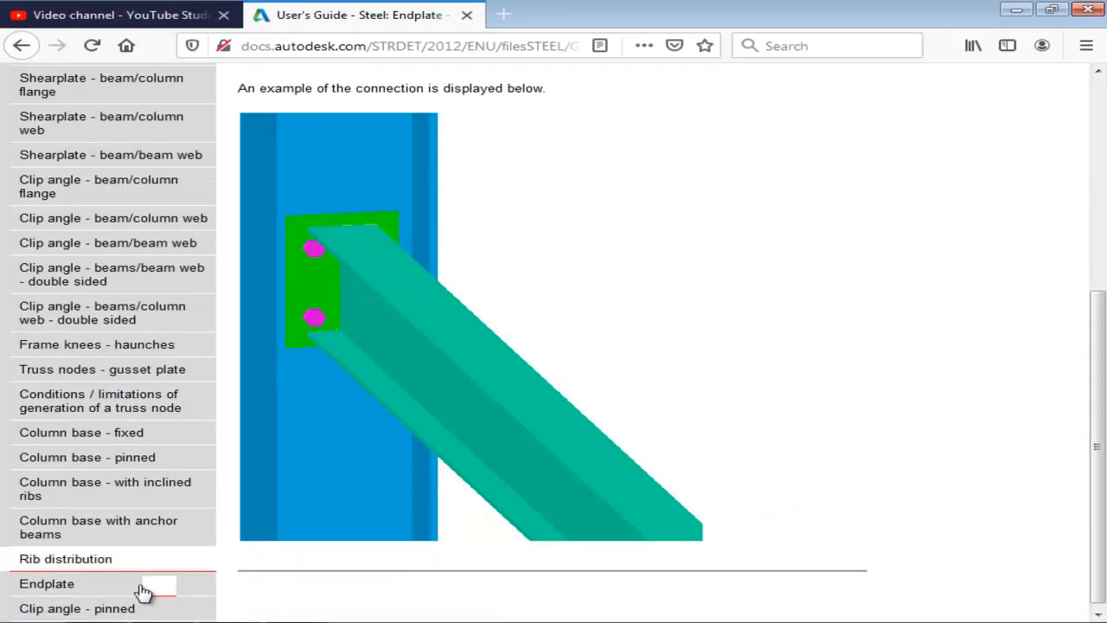
{"action": "left_click", "coordinate": [191, 621]}
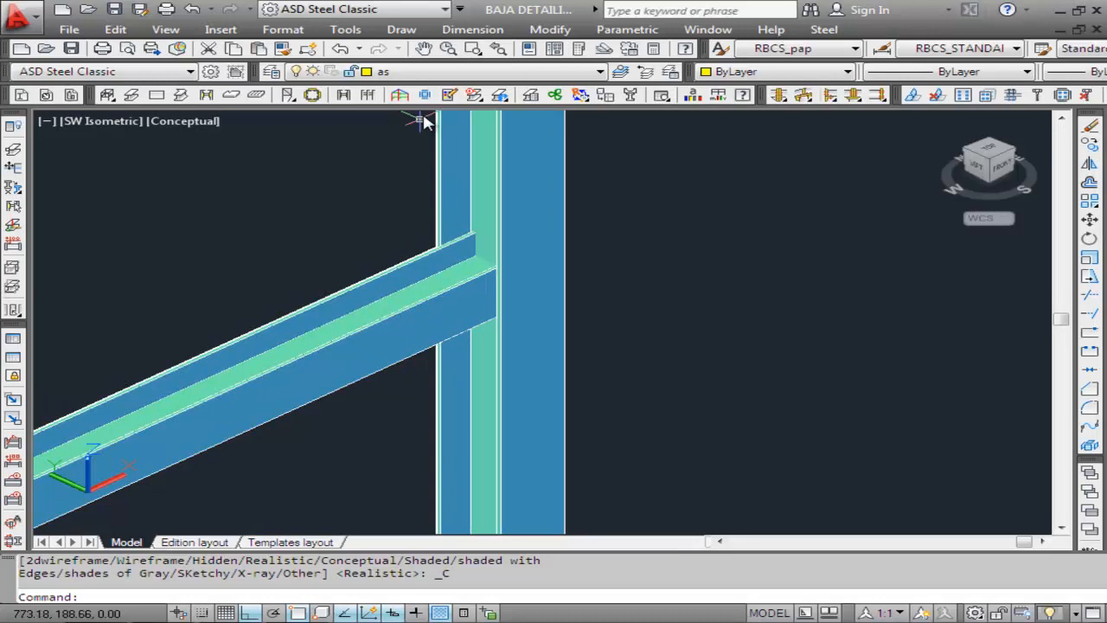
{"action": "left_click", "coordinate": [823, 29]}
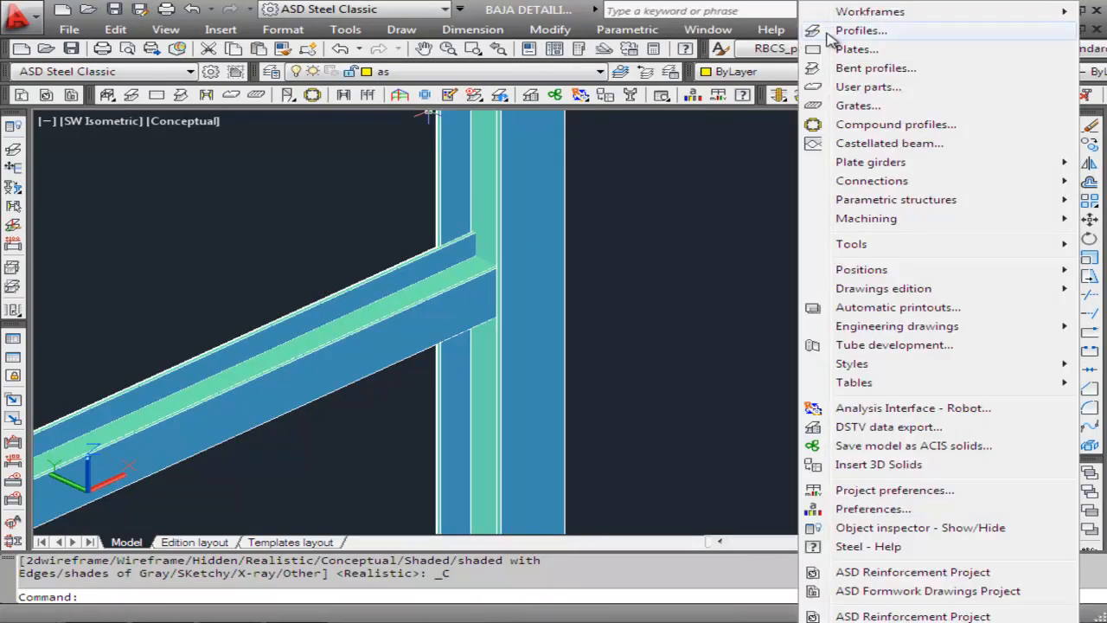
{"action": "mouse_move", "coordinate": [867, 244]}
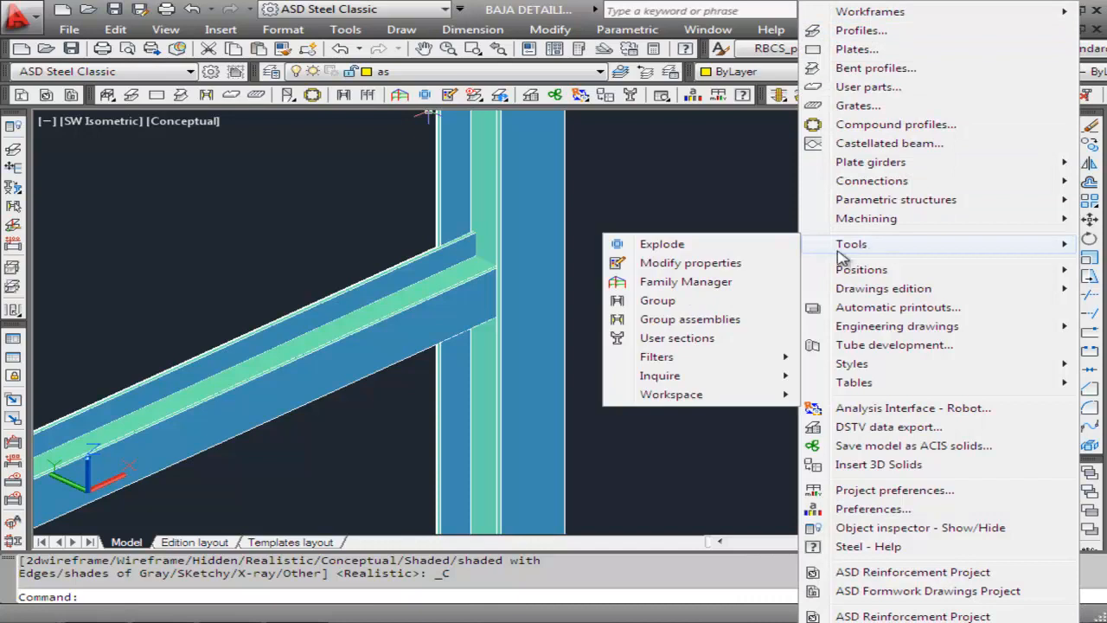
{"action": "left_click", "coordinate": [747, 266]}
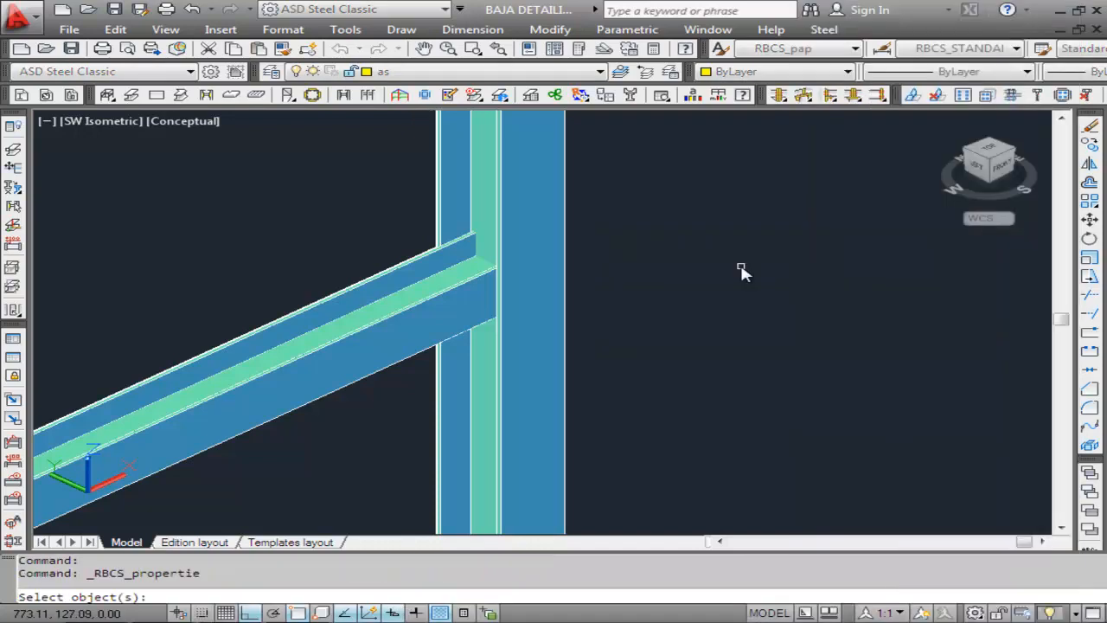
{"action": "left_click", "coordinate": [374, 288]}
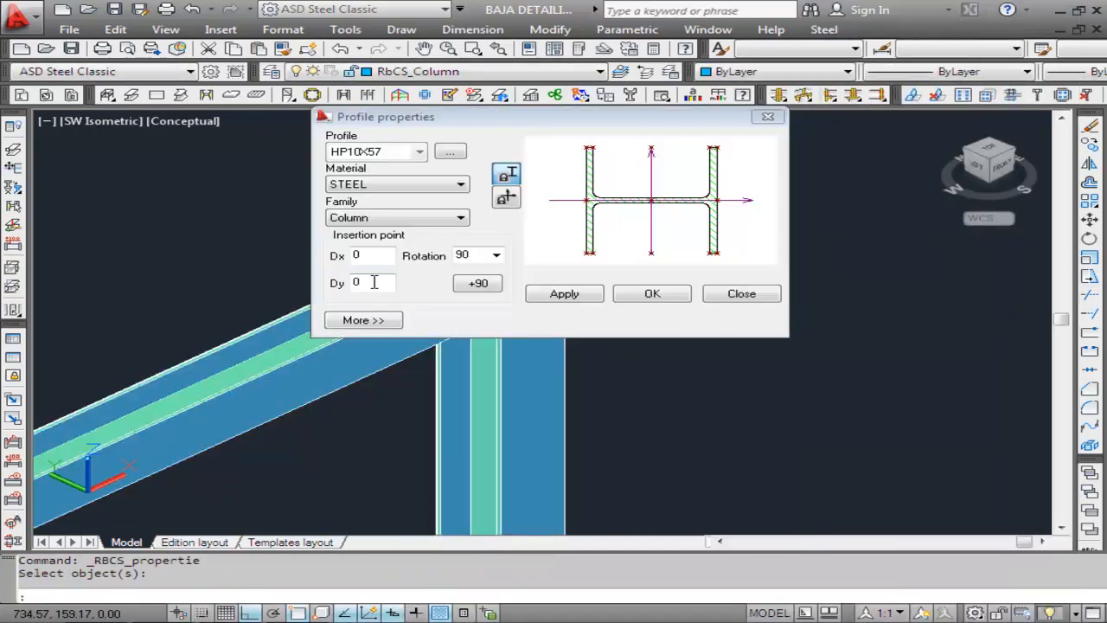
{"action": "left_click", "coordinate": [496, 255]}
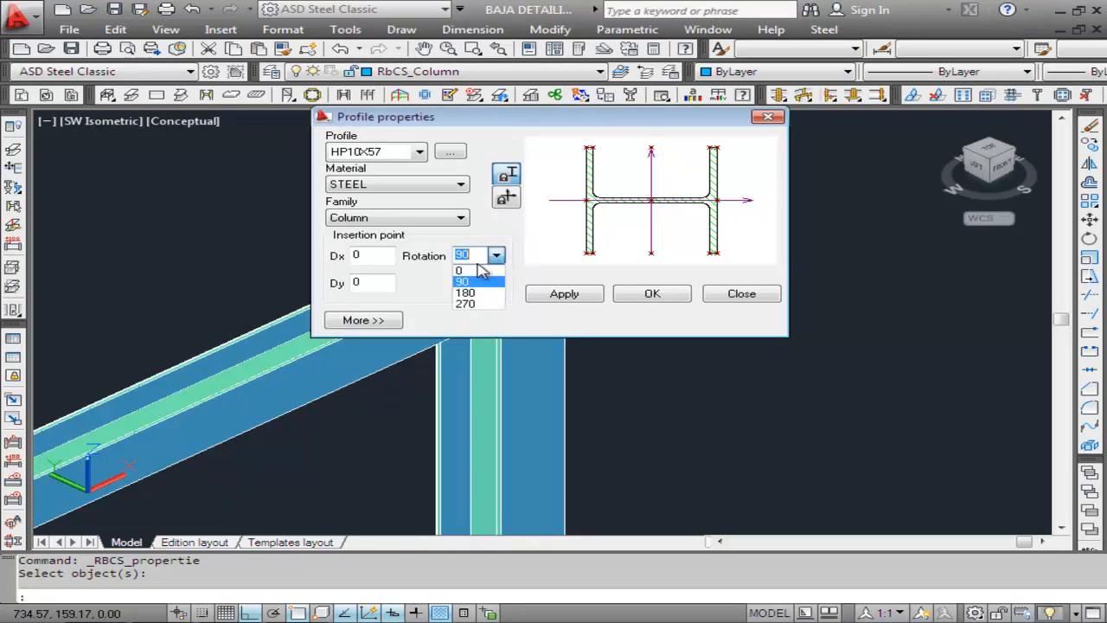
{"action": "left_click", "coordinate": [481, 271]}
{"action": "left_click", "coordinate": [588, 297]}
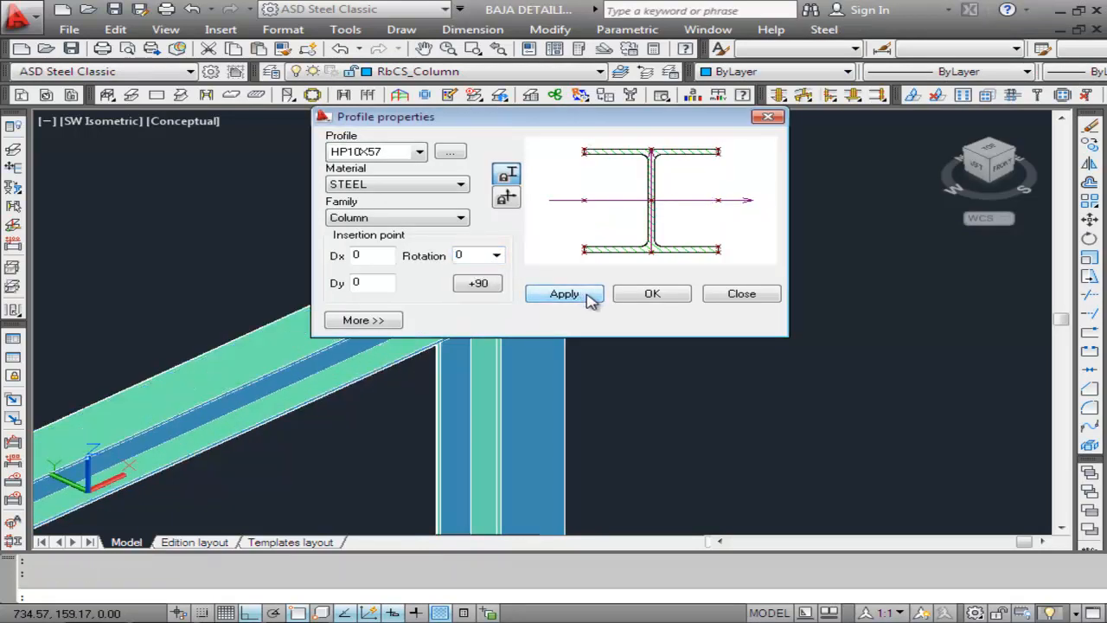
{"action": "left_click", "coordinate": [649, 294]}
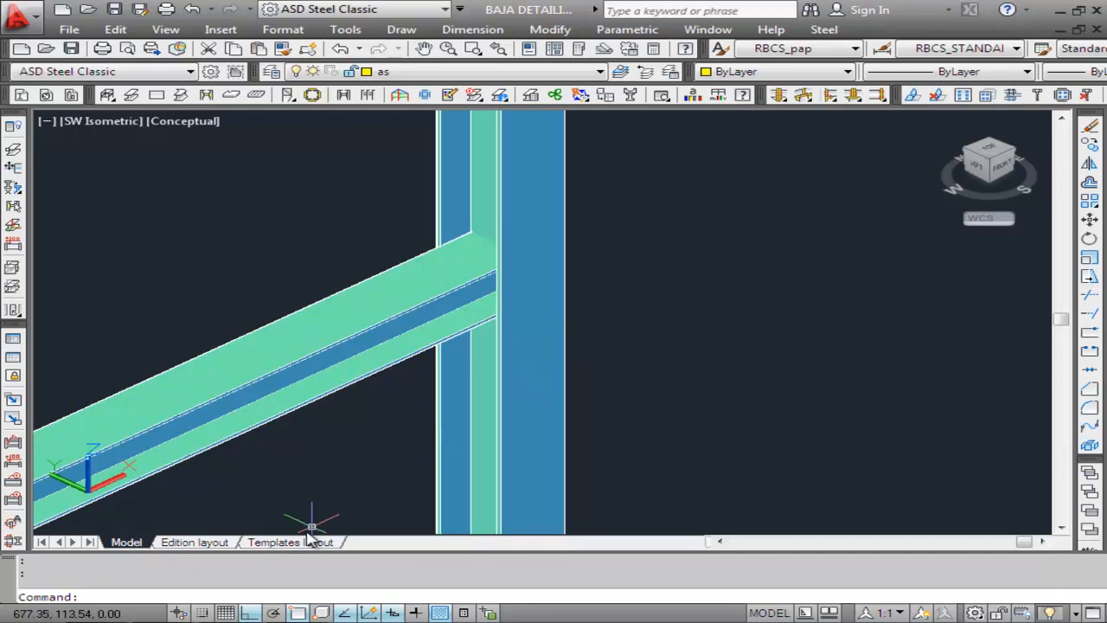
Switch to the browser to compare the modelled joint with the endplate beam/column web example and review its allowable elements and angles.
{"action": "left_click", "coordinate": [183, 621]}
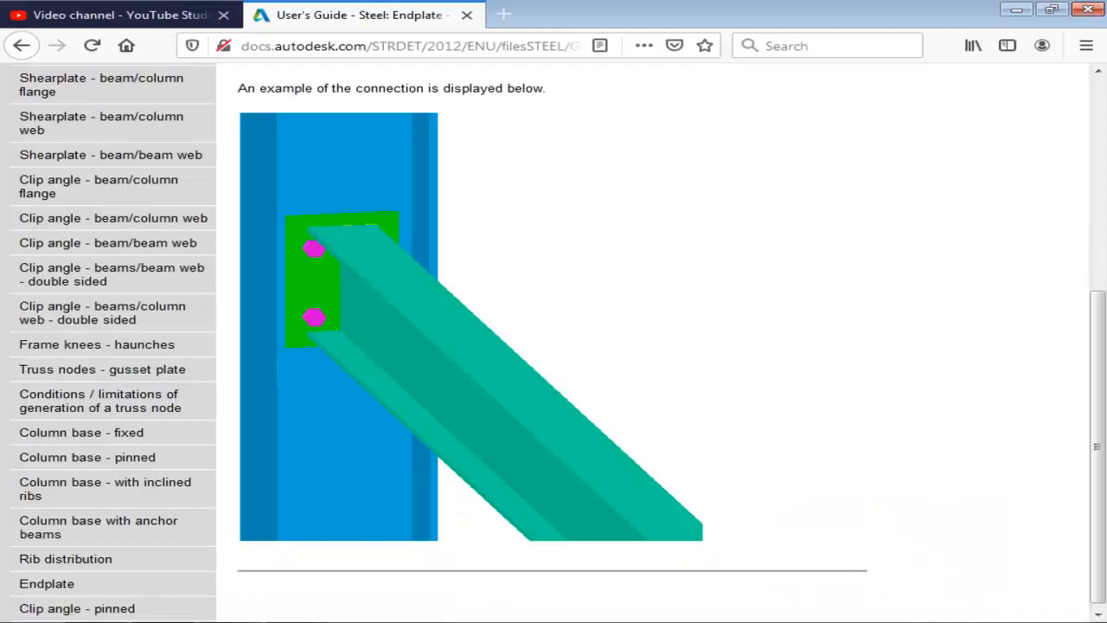
{"action": "left_click", "coordinate": [381, 621]}
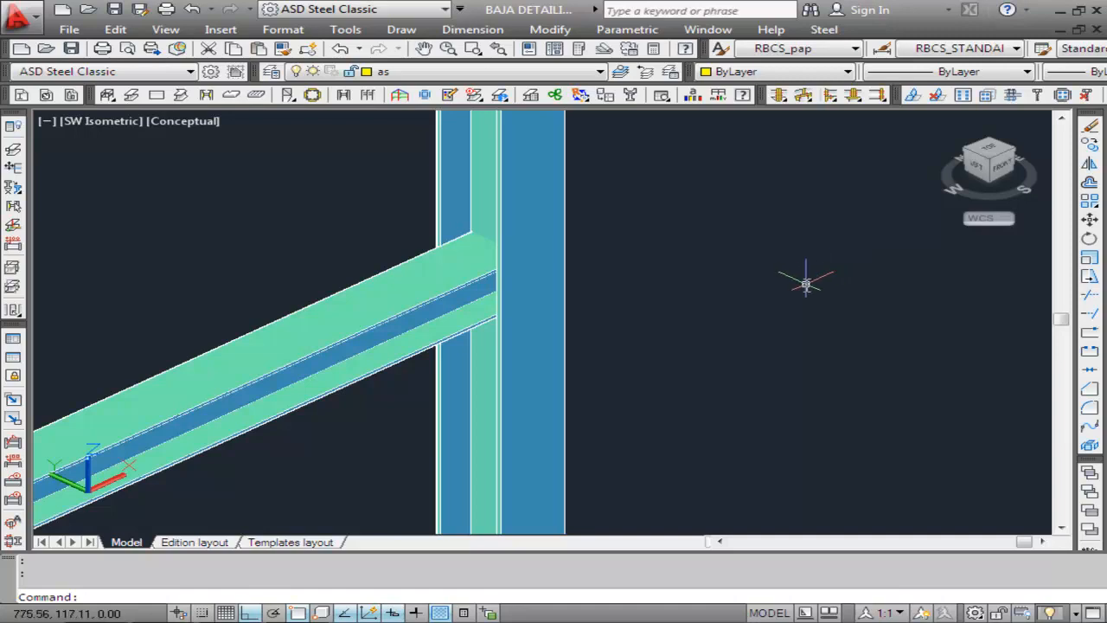
{"action": "left_click", "coordinate": [184, 621]}
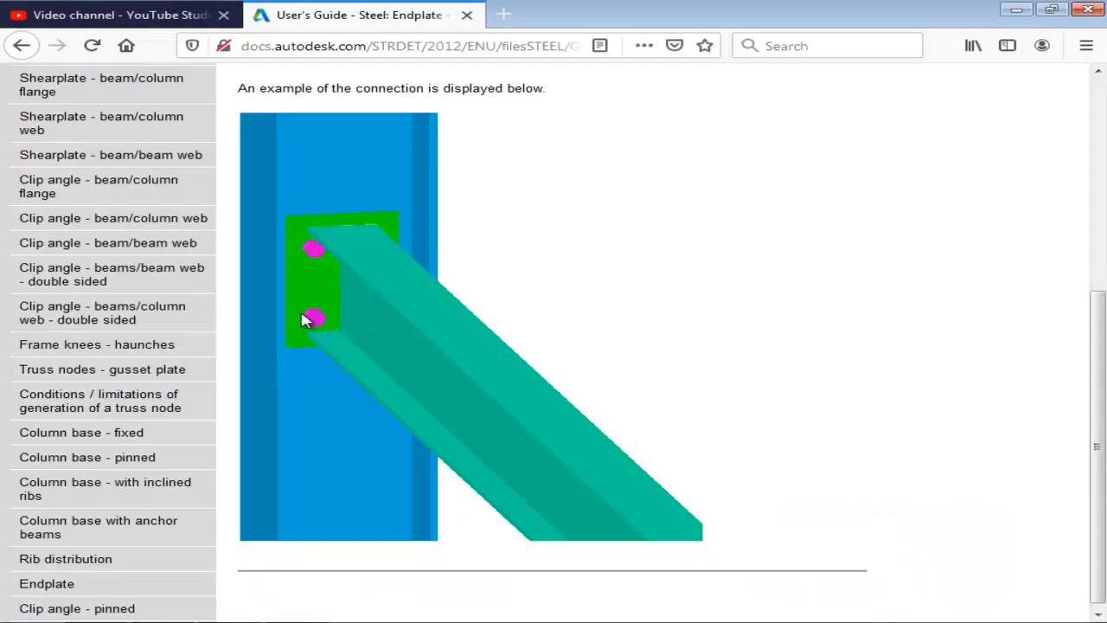
{"action": "scroll", "coordinate": [688, 246], "scroll_direction": "up", "scroll_amount": 5}
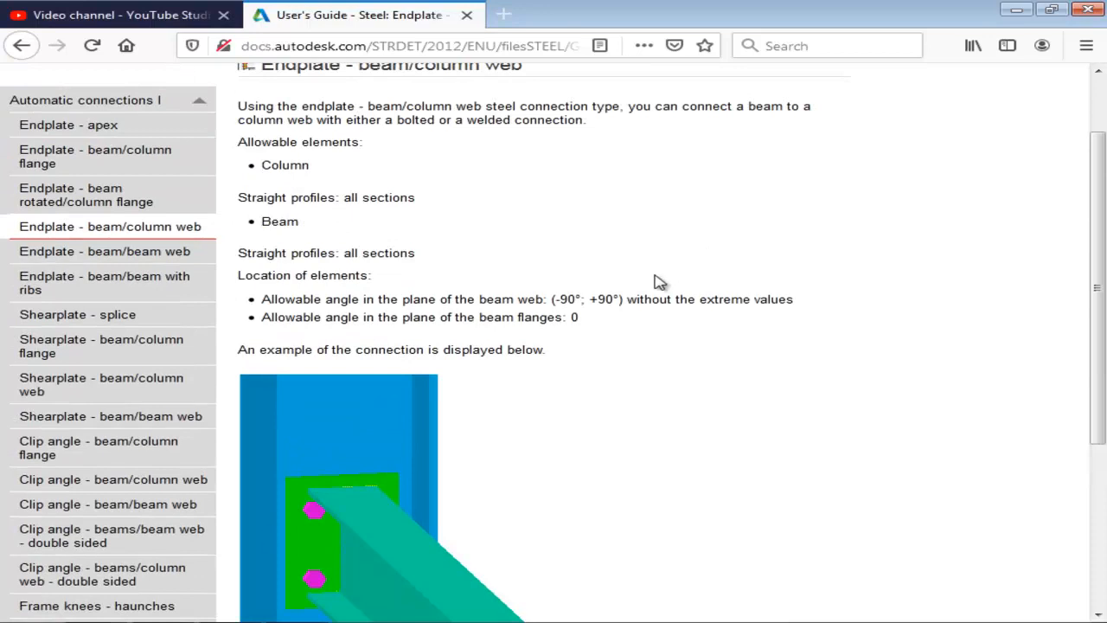
{"action": "left_click", "coordinate": [109, 621]}
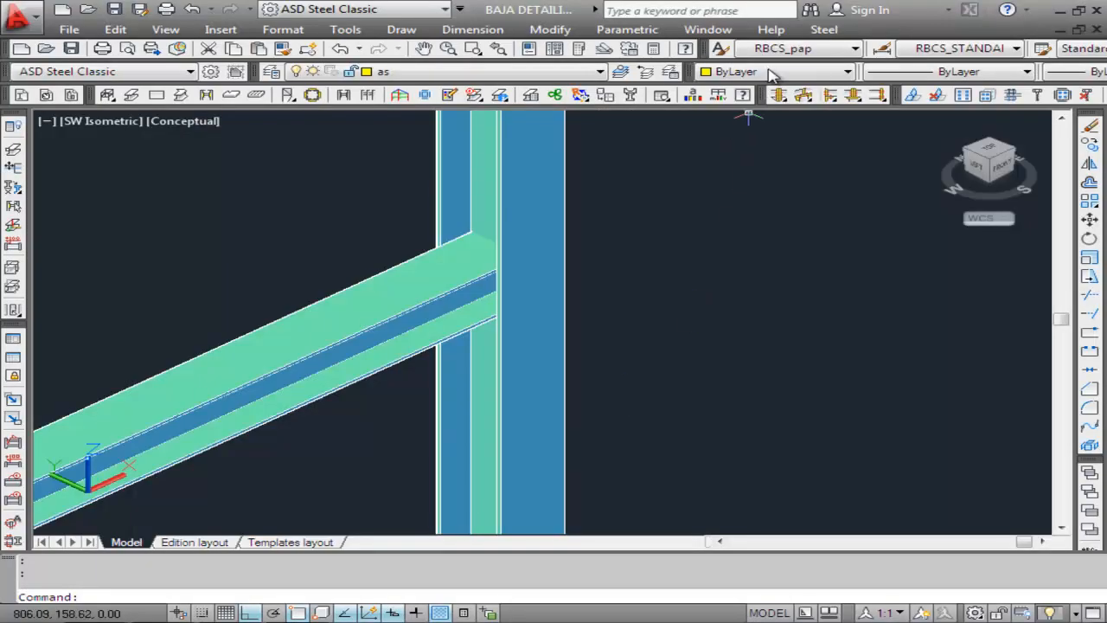
{"action": "left_click", "coordinate": [819, 33]}
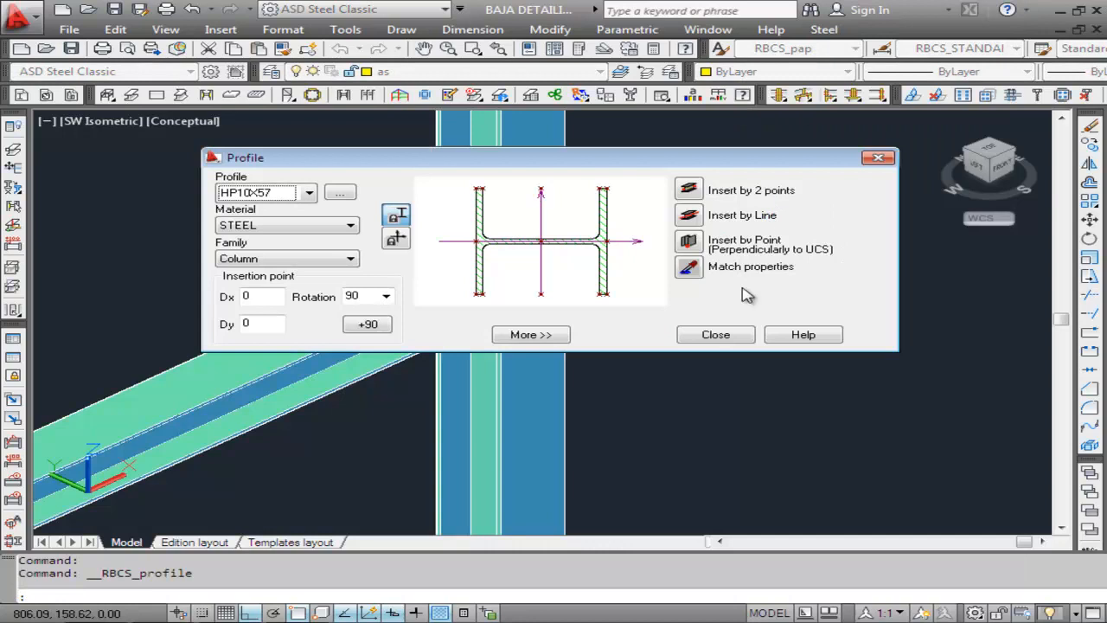
{"action": "left_click", "coordinate": [732, 333]}
{"action": "left_click", "coordinate": [821, 29]}
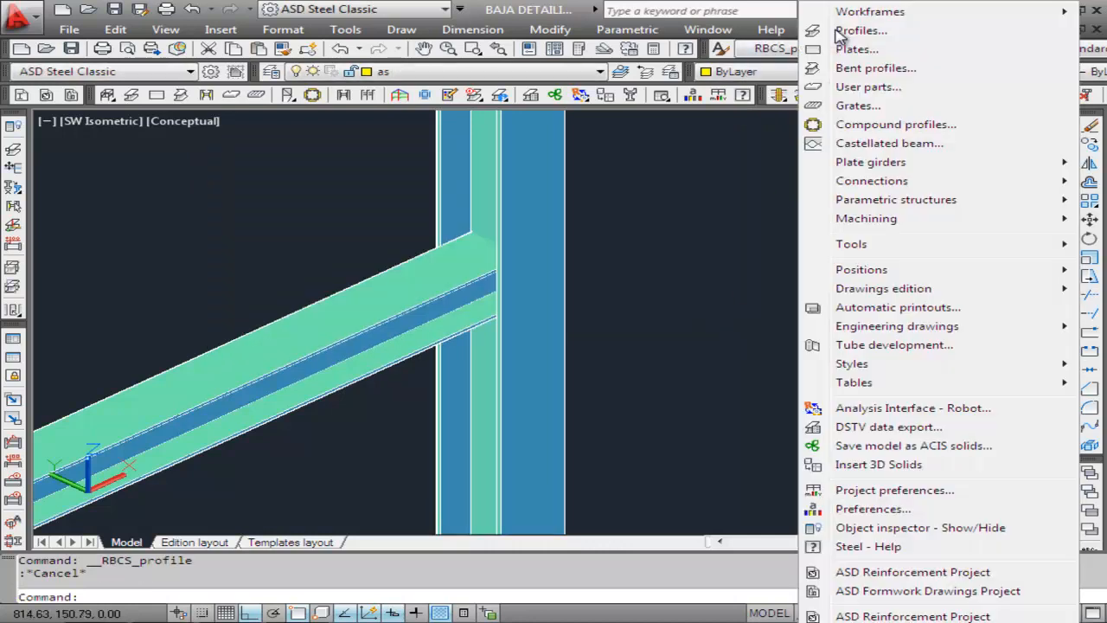
{"action": "mouse_move", "coordinate": [897, 189]}
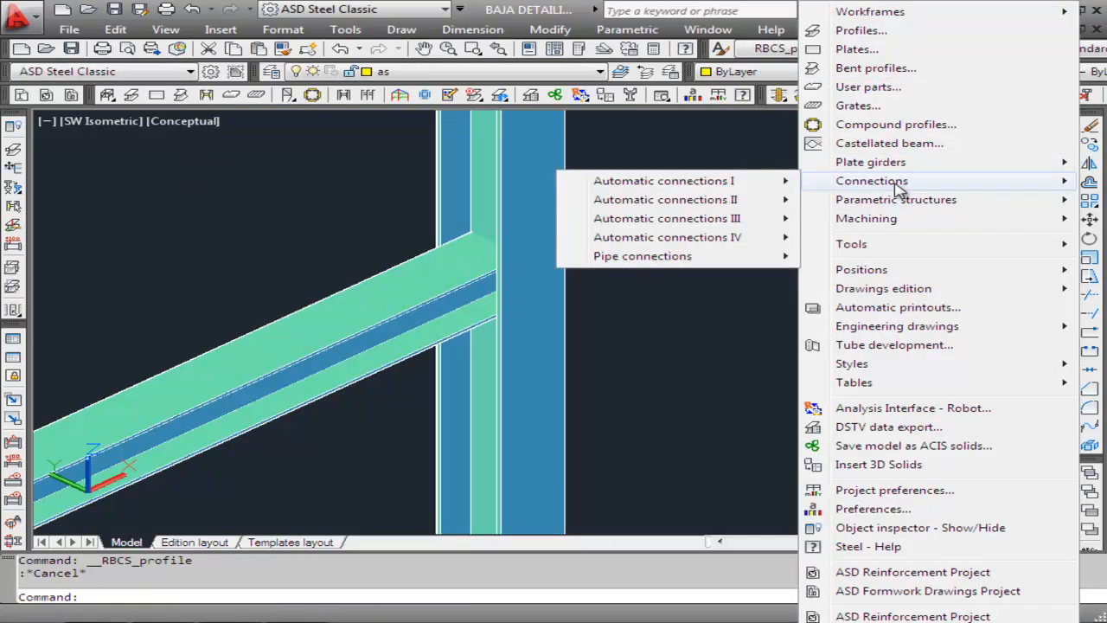
{"action": "mouse_move", "coordinate": [725, 189]}
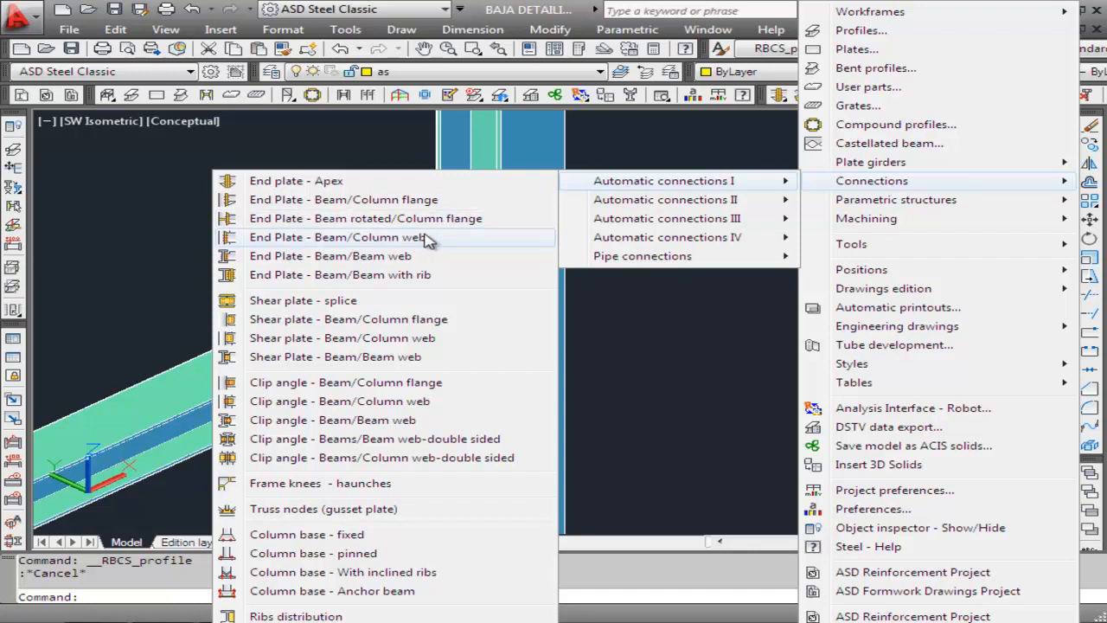
{"action": "left_click", "coordinate": [661, 350]}
{"action": "left_click", "coordinate": [649, 360]}
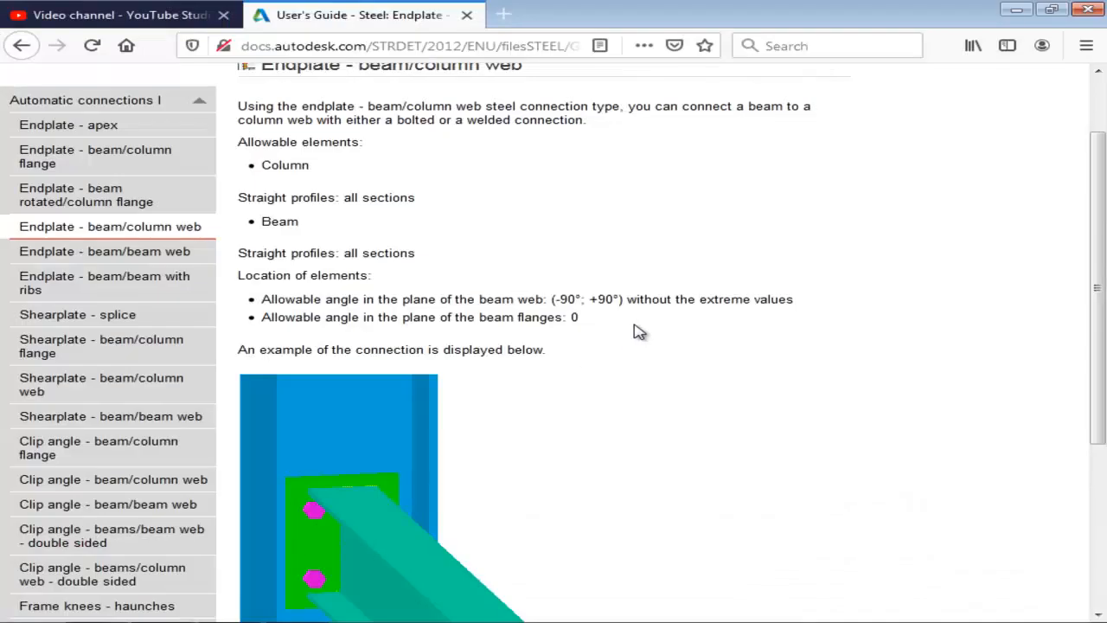
Generate a bolted End Plate - Beam/Column web connection between the column and the beam with the default plate settings, and undo it.
{"action": "scroll", "coordinate": [638, 331], "scroll_direction": "up", "scroll_amount": 2}
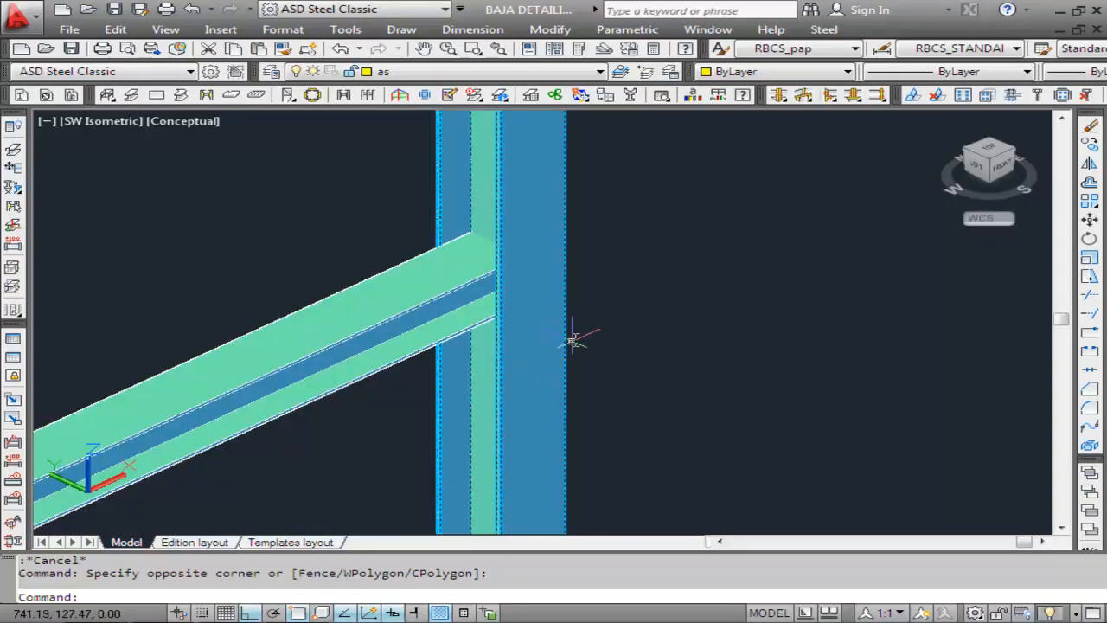
{"action": "left_click", "coordinate": [825, 30]}
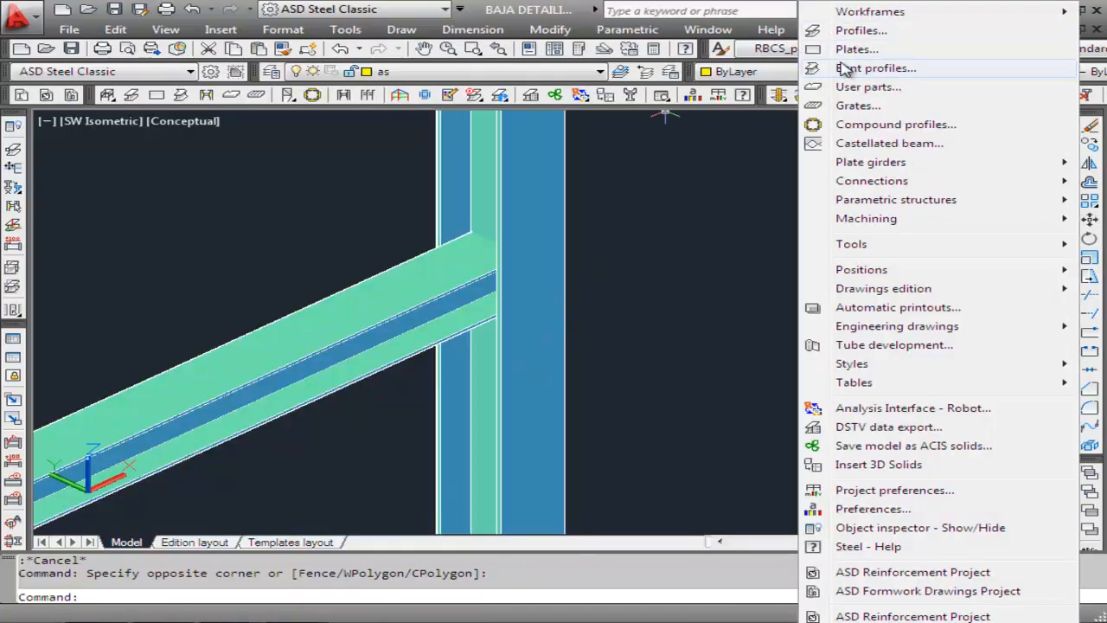
{"action": "mouse_move", "coordinate": [865, 183]}
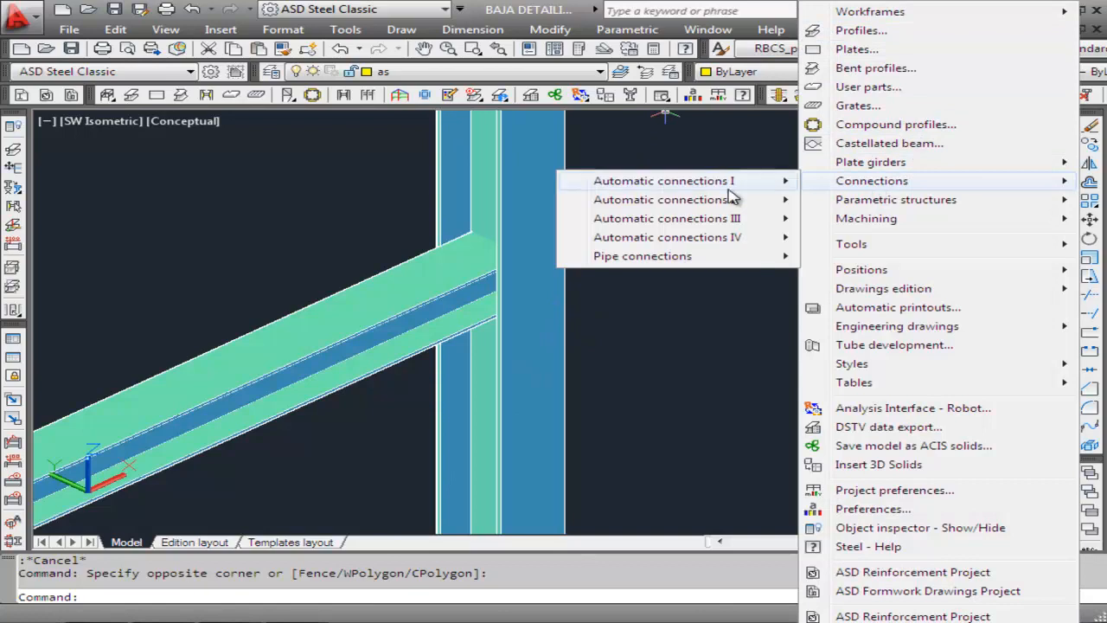
{"action": "mouse_move", "coordinate": [731, 192]}
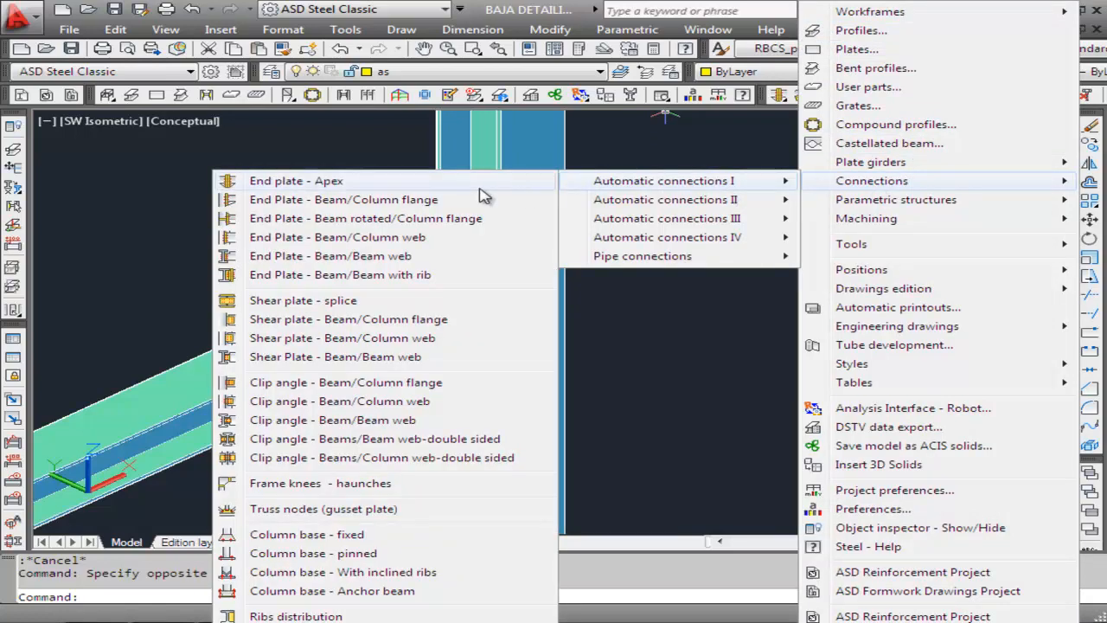
{"action": "left_click", "coordinate": [399, 239]}
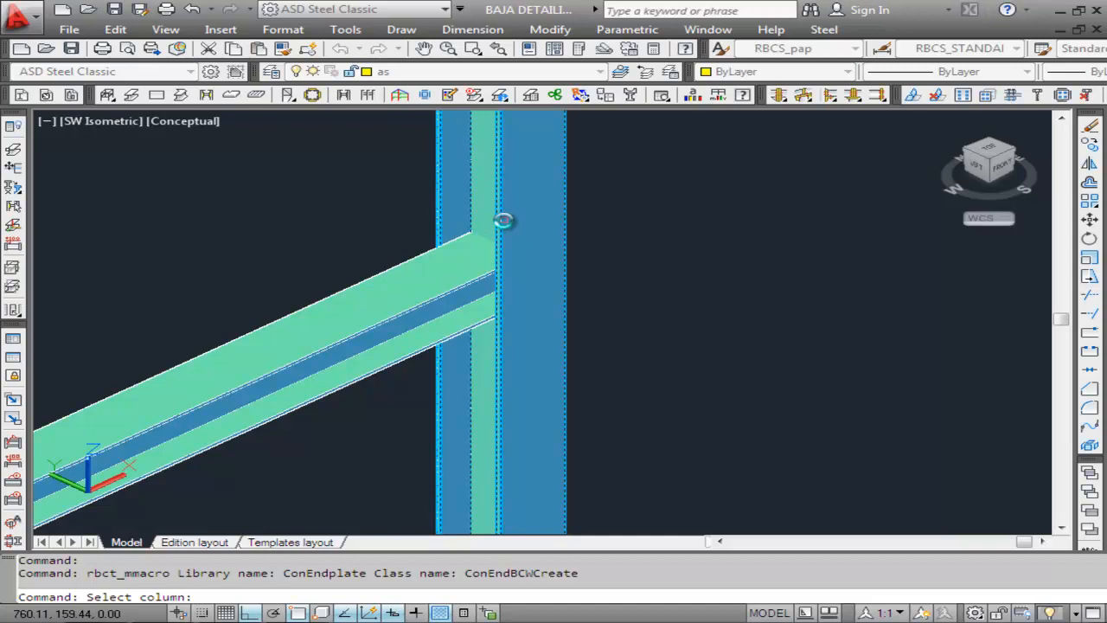
{"action": "left_click", "coordinate": [504, 220]}
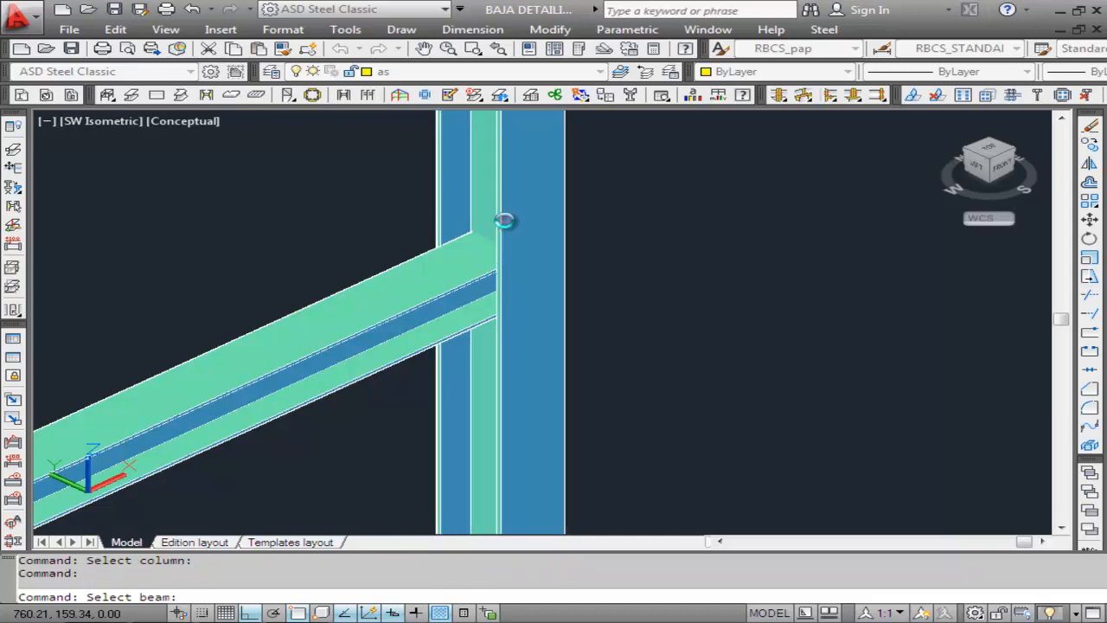
{"action": "left_click", "coordinate": [391, 268]}
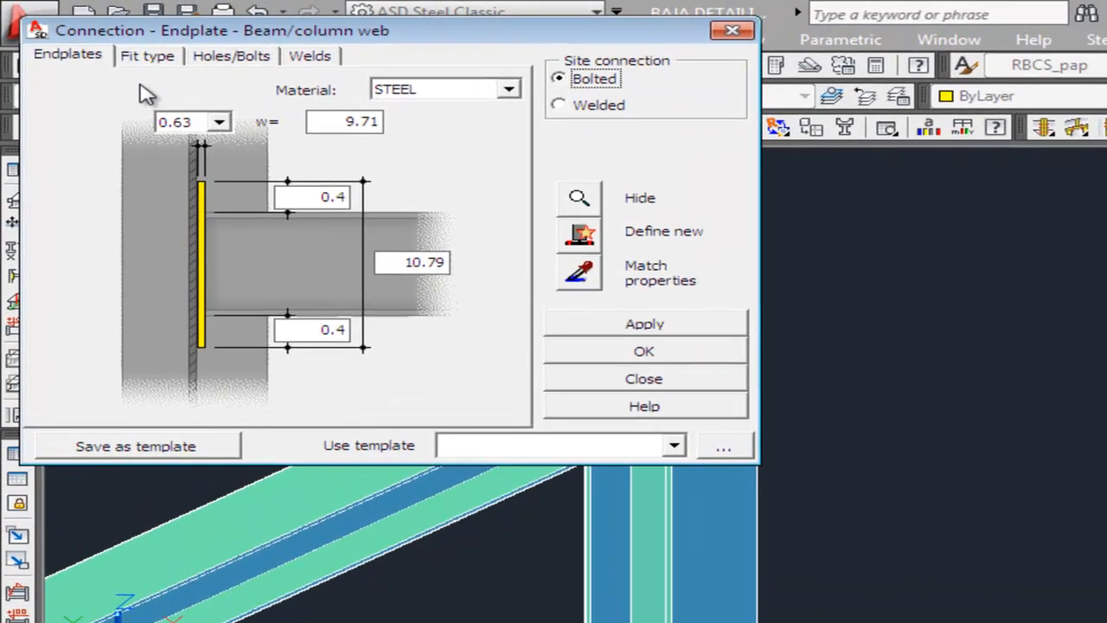
{"action": "left_click_drag", "start_coordinate": [452, 37], "coordinate": [1106, 163]}
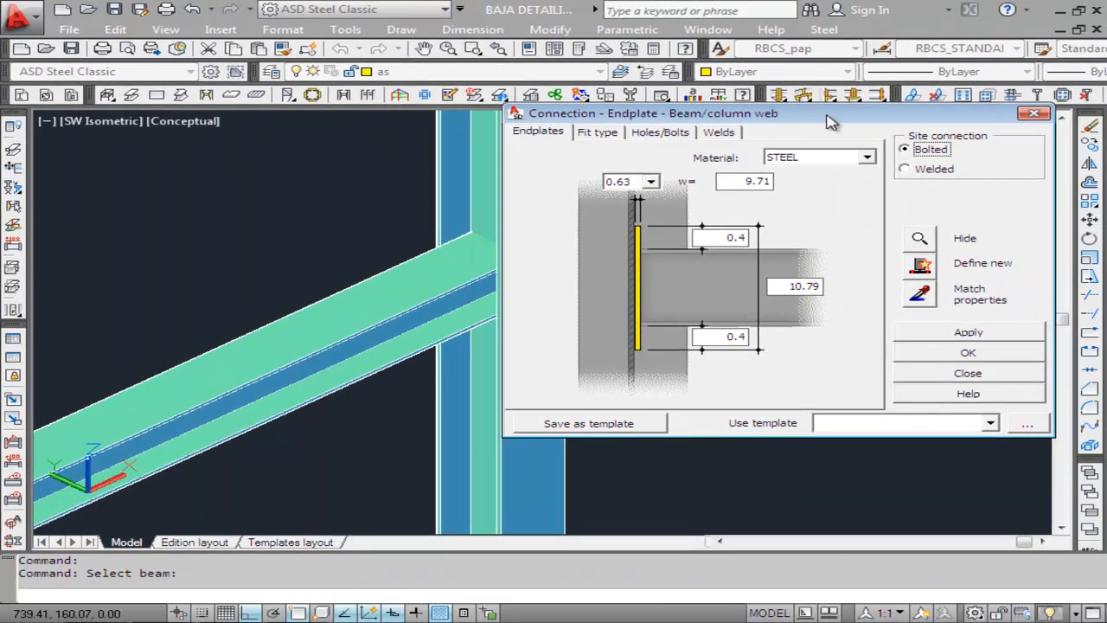
{"action": "left_click_drag", "start_coordinate": [829, 121], "coordinate": [826, 119]}
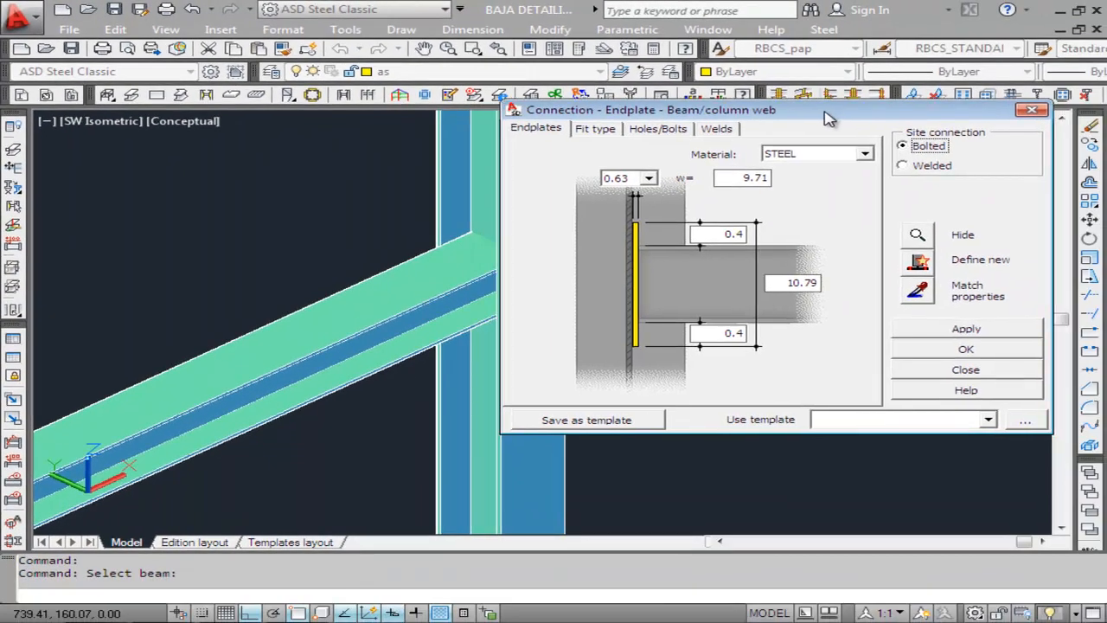
{"action": "left_click", "coordinate": [990, 355]}
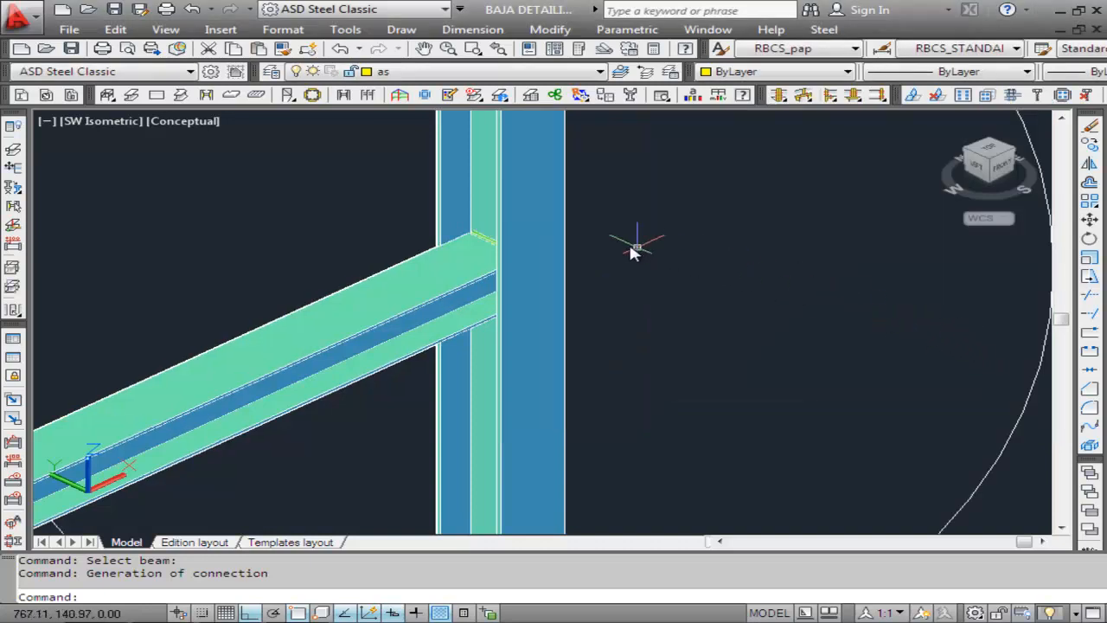
{"action": "left_click", "coordinate": [192, 10]}
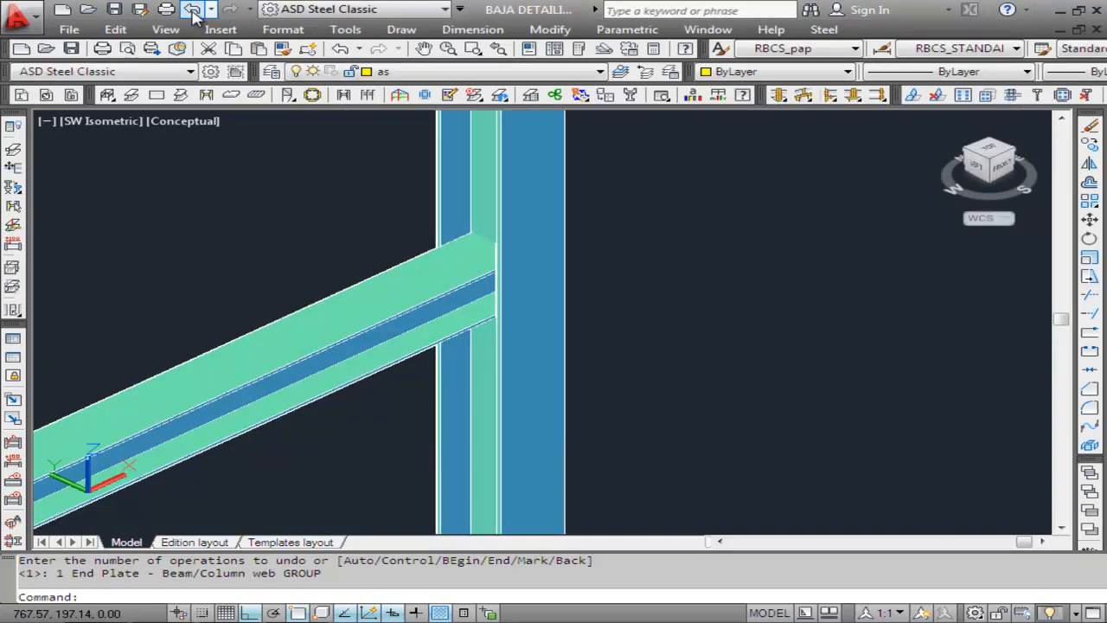
Start another End Plate - Beam/Column web connection, choosing the column and the beam as its members.
{"action": "left_click", "coordinate": [834, 30]}
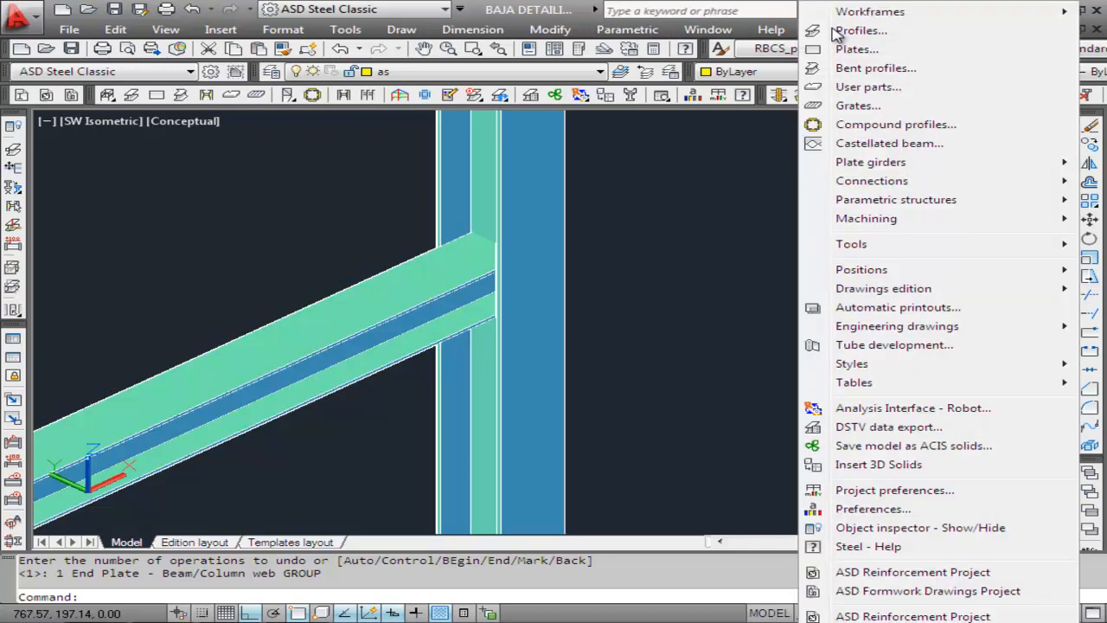
{"action": "mouse_move", "coordinate": [862, 185]}
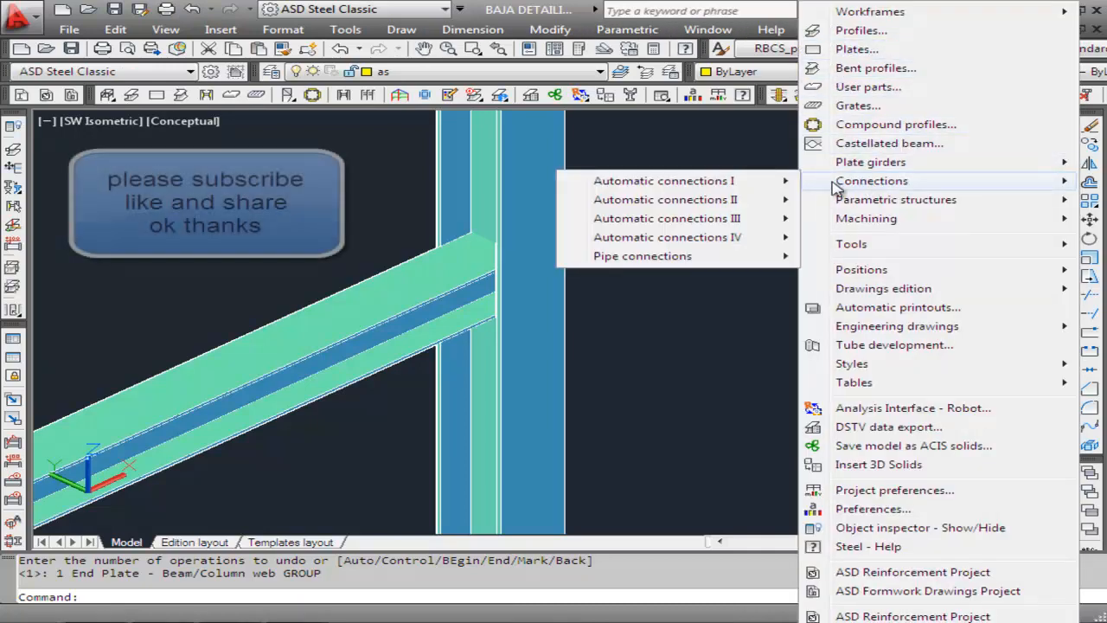
{"action": "mouse_move", "coordinate": [745, 183]}
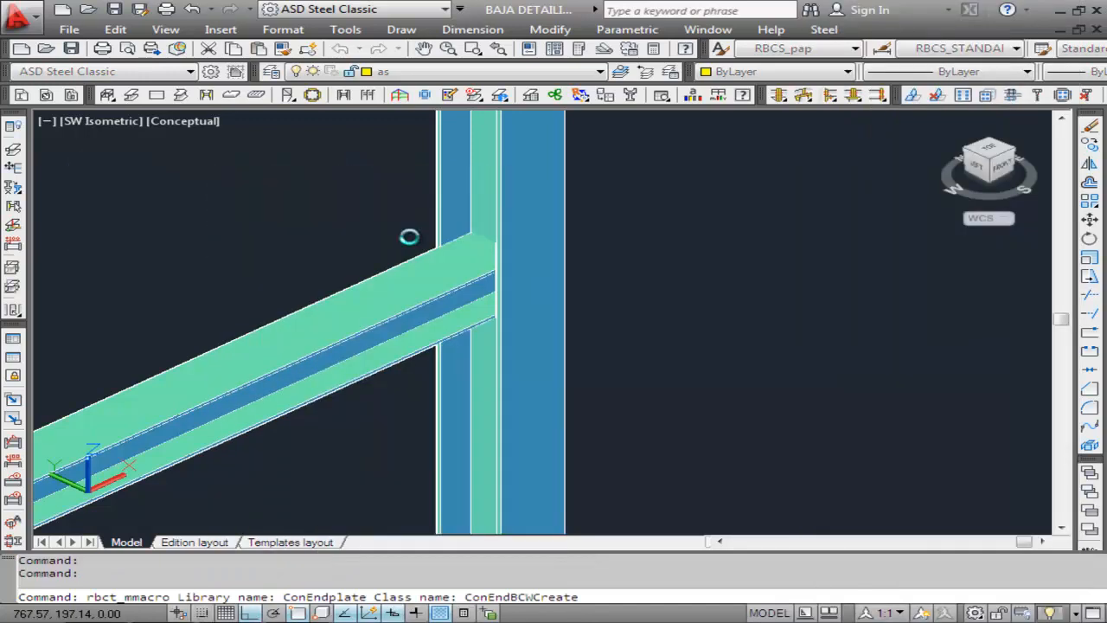
{"action": "left_click", "coordinate": [413, 239]}
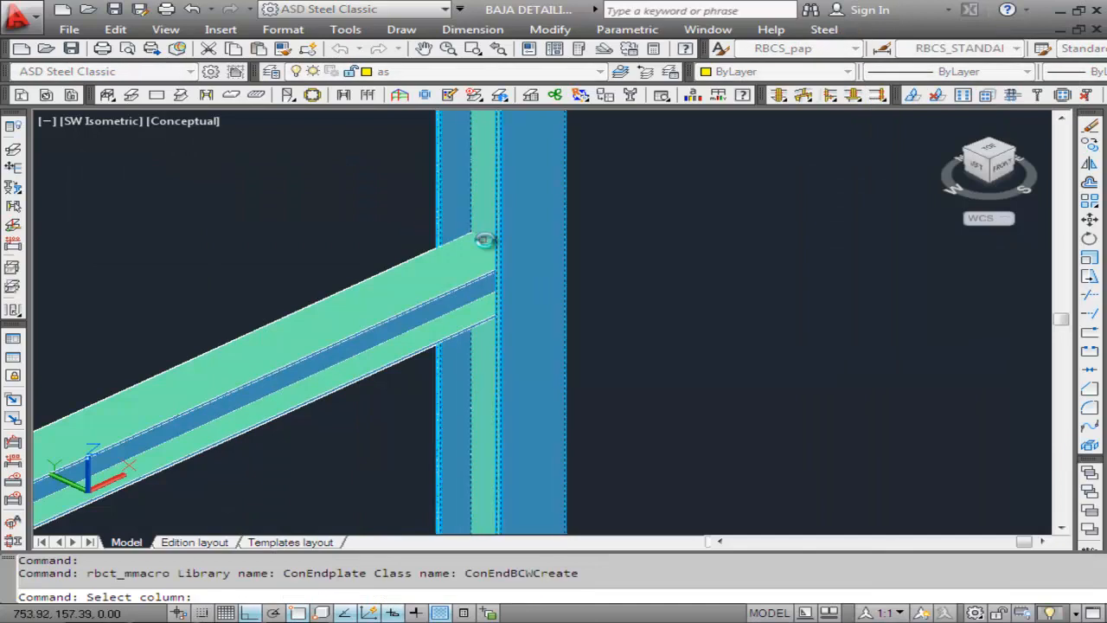
{"action": "left_click", "coordinate": [523, 219]}
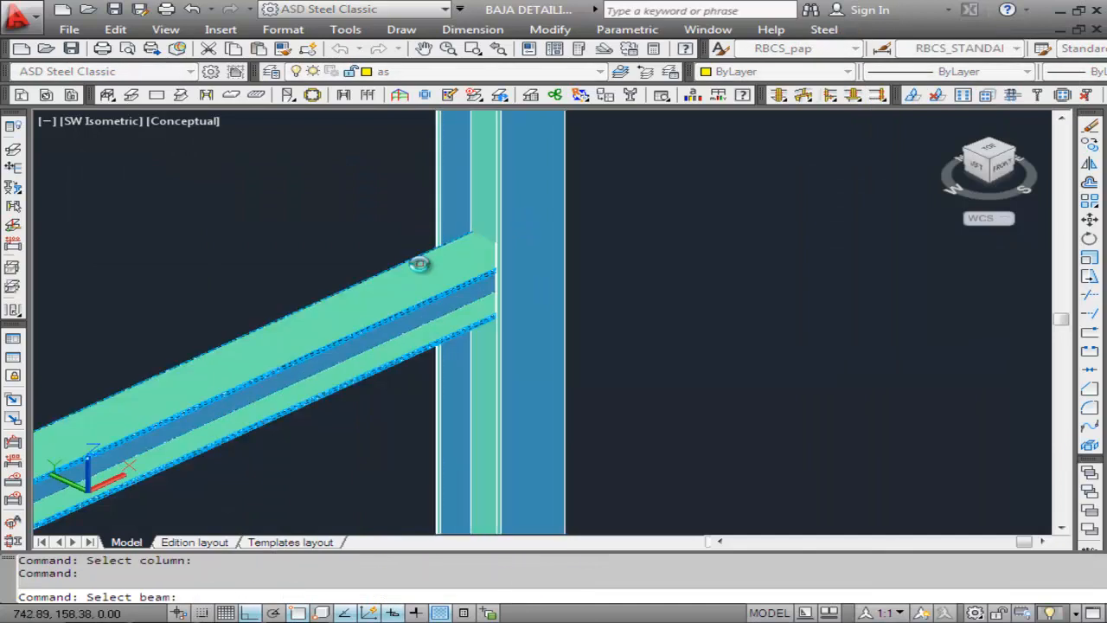
{"action": "left_click", "coordinate": [420, 264]}
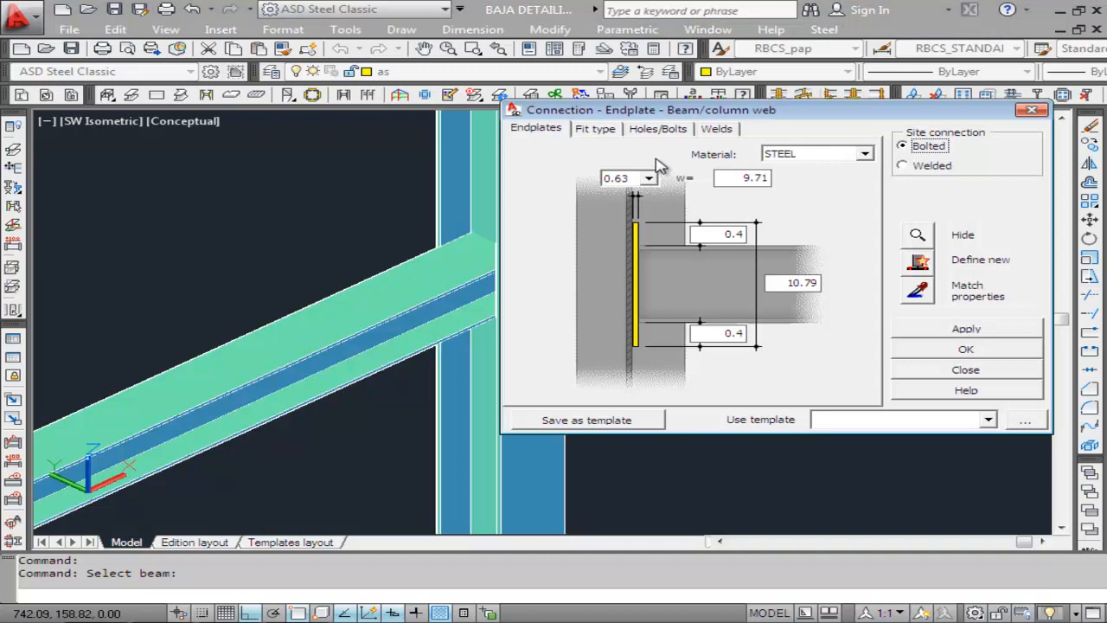
Compare the bolt layout with the browser guide's example, set the end plate height to 20 with 3 bolt rows, and apply the connection.
{"action": "left_click", "coordinate": [672, 130]}
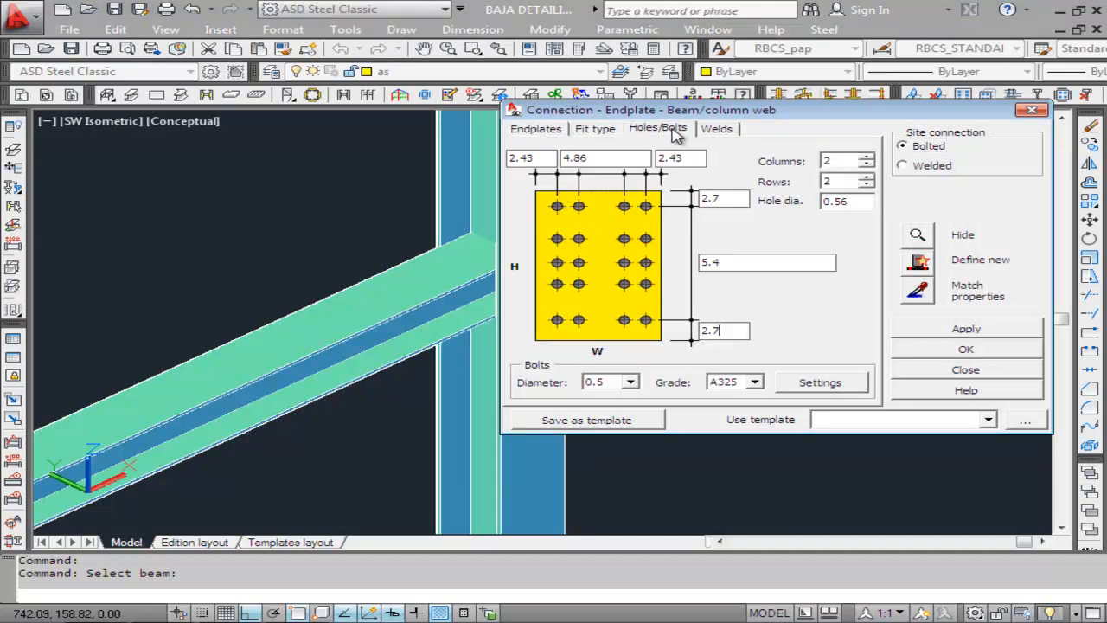
{"action": "left_click", "coordinate": [558, 136]}
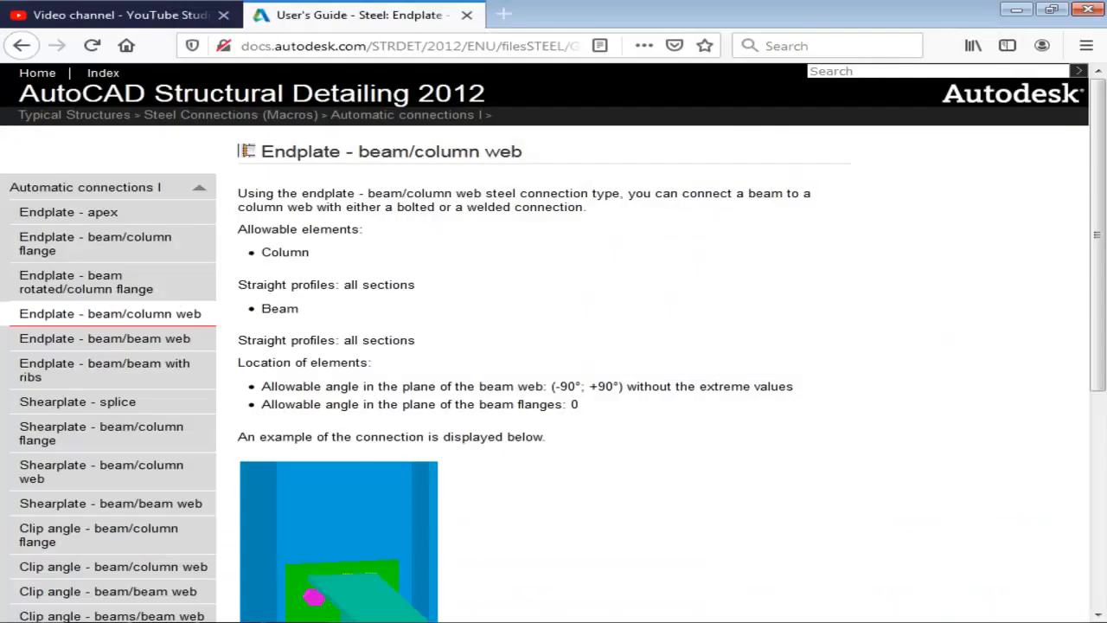
{"action": "scroll", "coordinate": [872, 540], "scroll_direction": "down", "scroll_amount": 3}
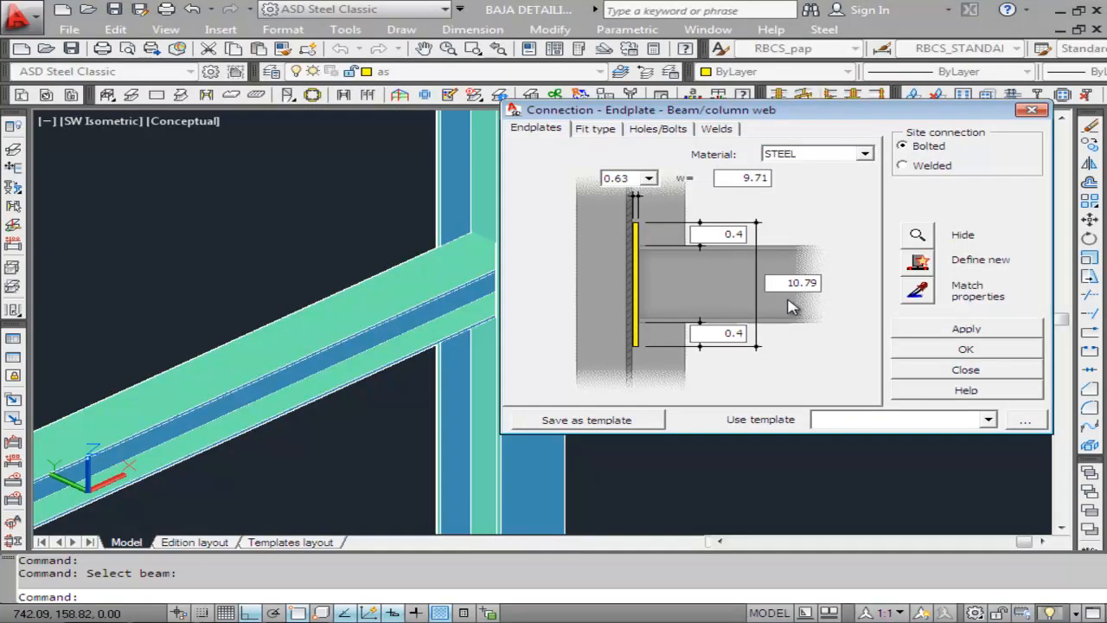
{"action": "double_click", "coordinate": [776, 282]}
{"action": "type", "text": "20"}
{"action": "left_click", "coordinate": [672, 130]}
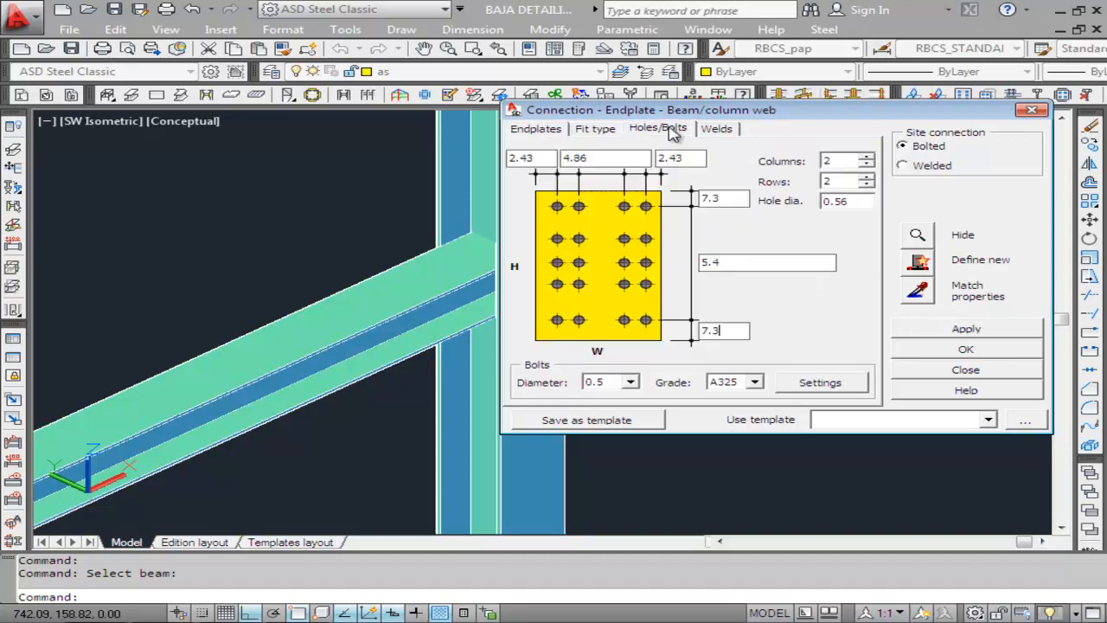
{"action": "left_click", "coordinate": [866, 178]}
{"action": "left_click", "coordinate": [966, 332]}
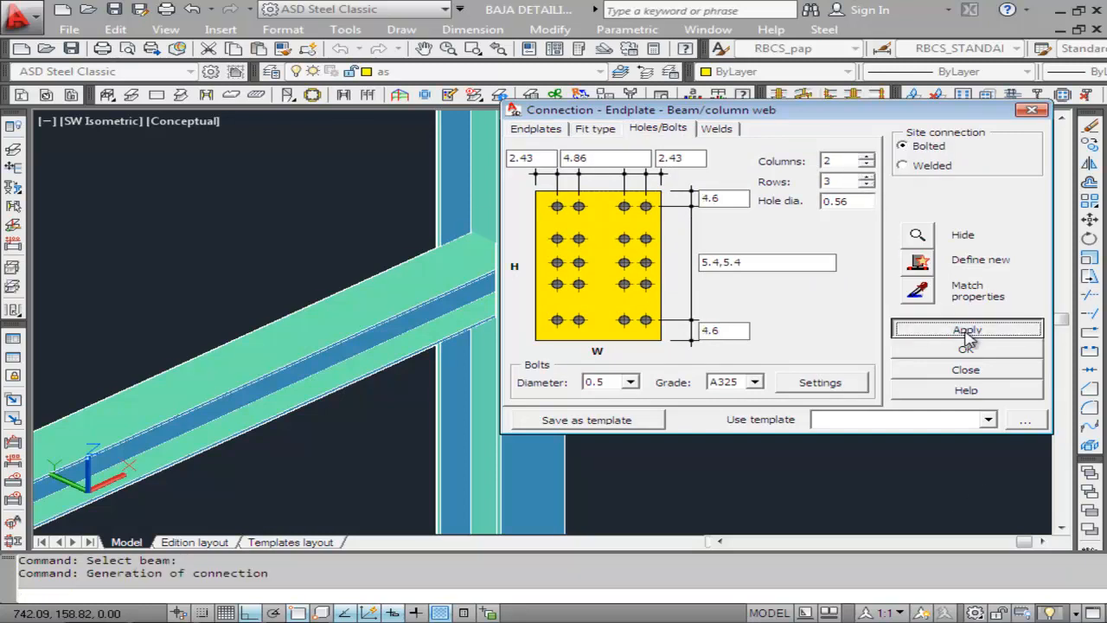
Increase the end plate's bolt rows to 4, apply the change and close the connection settings.
{"action": "left_click_drag", "start_coordinate": [863, 112], "coordinate": [932, 134]}
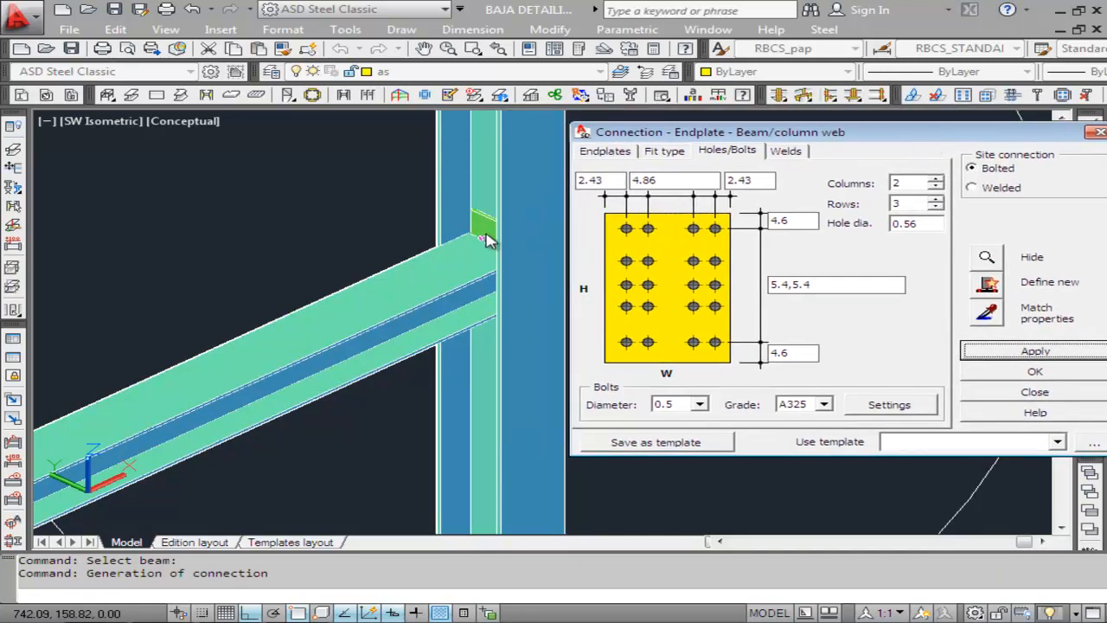
{"action": "left_click", "coordinate": [936, 199]}
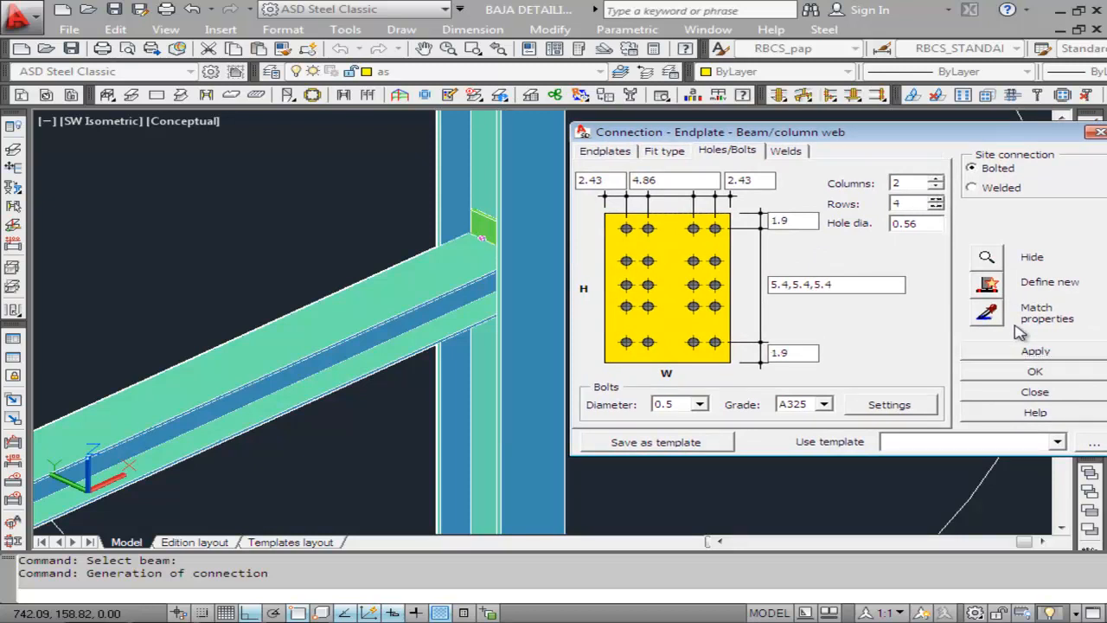
{"action": "left_click", "coordinate": [1030, 359]}
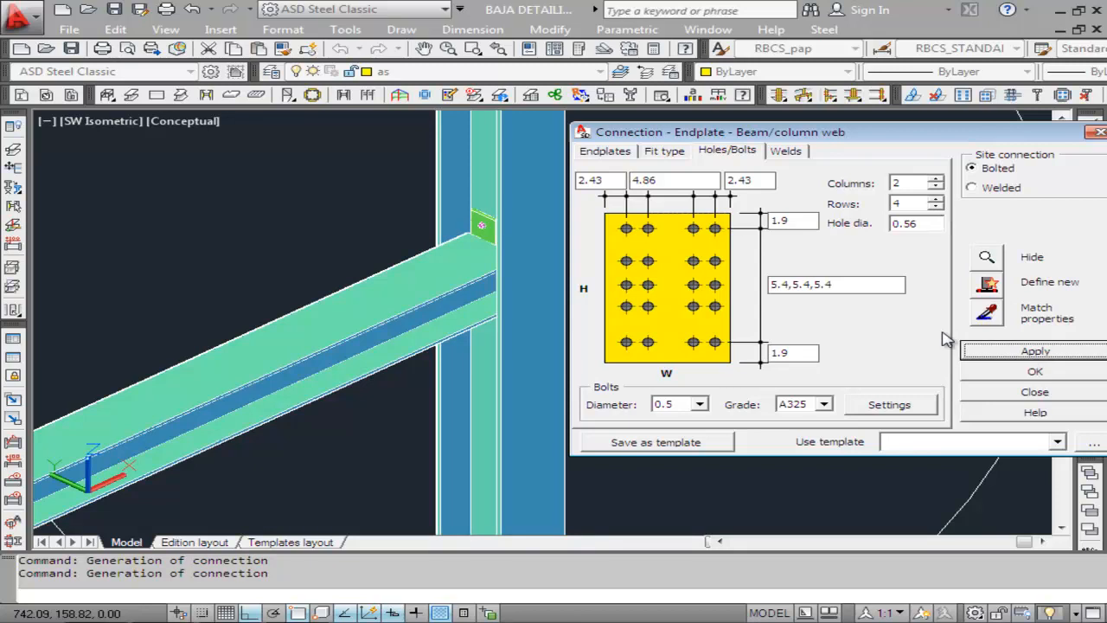
{"action": "left_click", "coordinate": [1035, 393]}
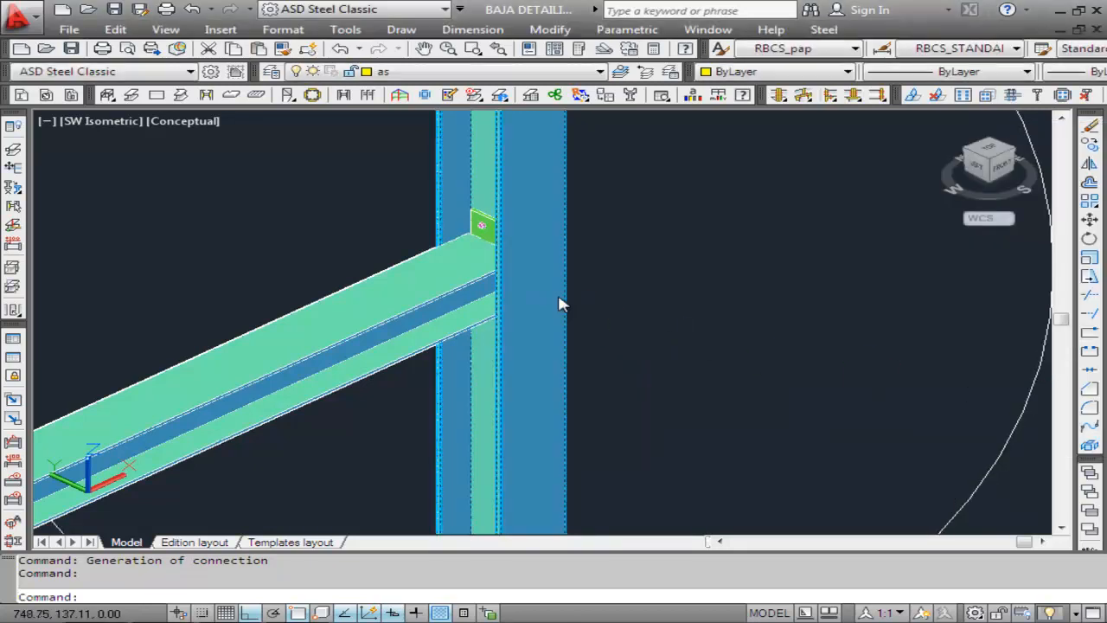
Enlarge the end plate joint between beam and column with a window zoom.
{"action": "left_click", "coordinate": [166, 29]}
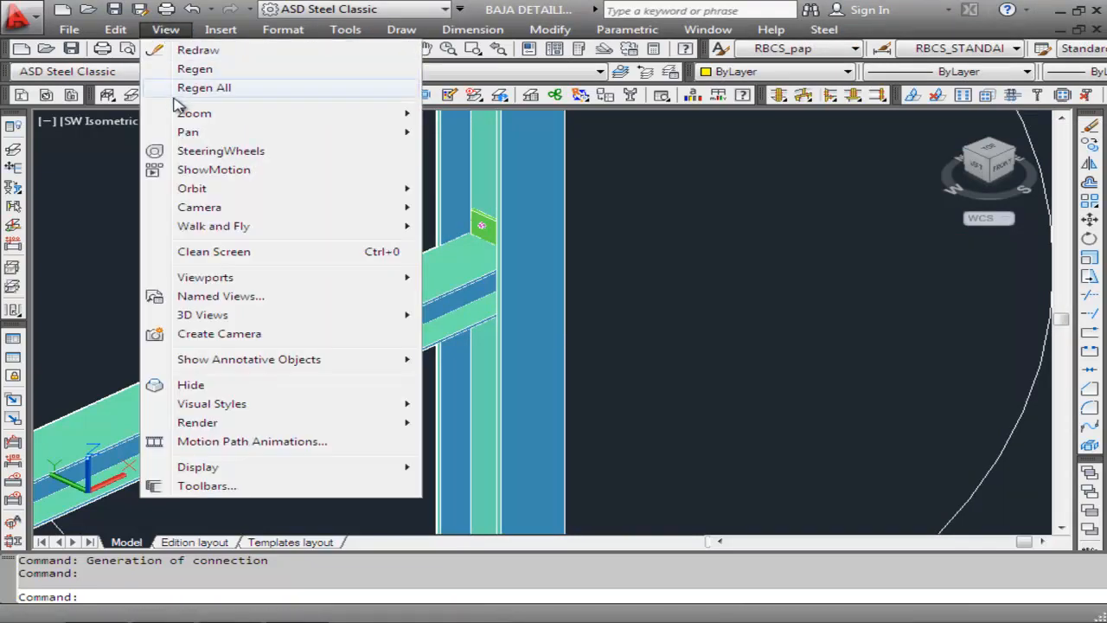
{"action": "mouse_move", "coordinate": [194, 113]}
{"action": "left_click", "coordinate": [459, 156]}
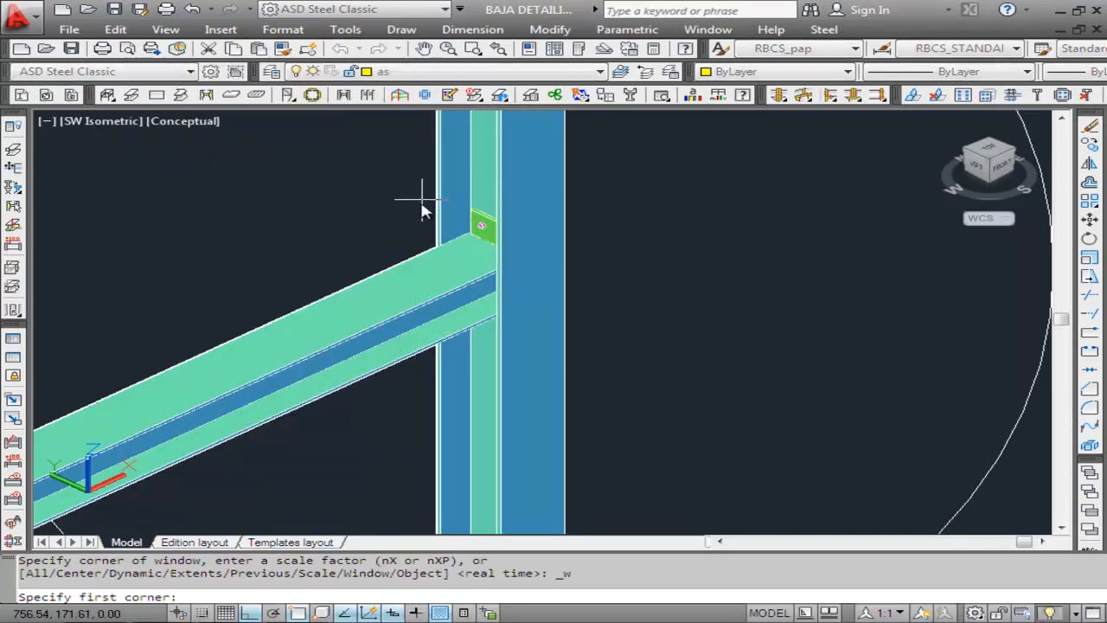
{"action": "left_click", "coordinate": [402, 180]}
{"action": "left_click", "coordinate": [605, 337]}
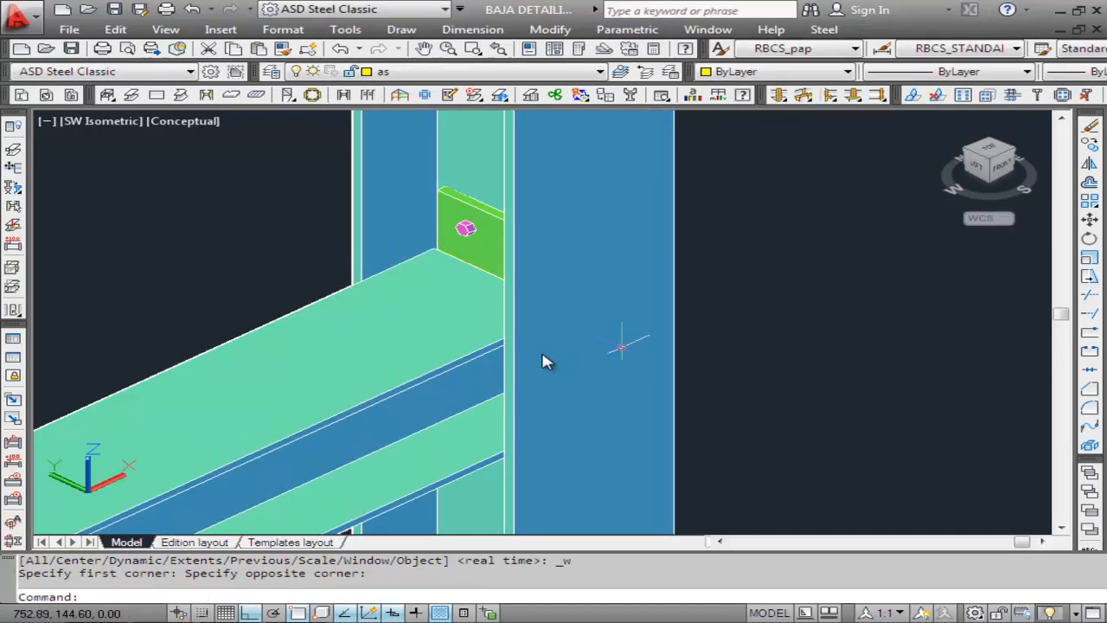
Rotate the model with Free Orbit to inspect the end plate and its bolts above, beside and below the beam.
{"action": "left_click", "coordinate": [166, 30]}
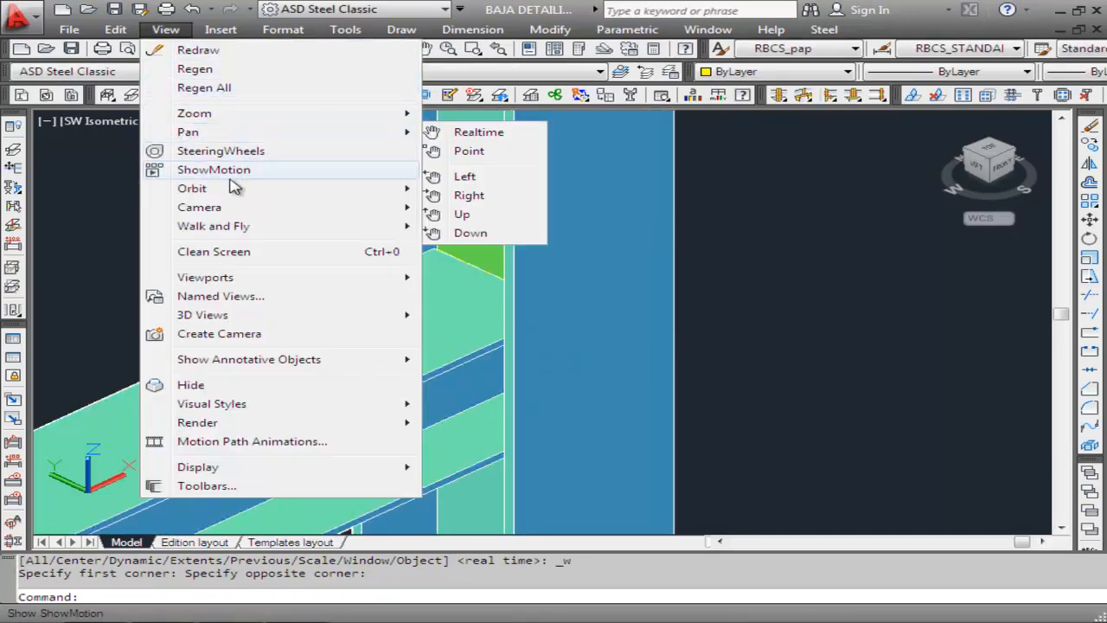
{"action": "mouse_move", "coordinate": [232, 190]}
{"action": "left_click", "coordinate": [467, 210]}
{"action": "left_click_drag", "start_coordinate": [467, 210], "coordinate": [865, 257]}
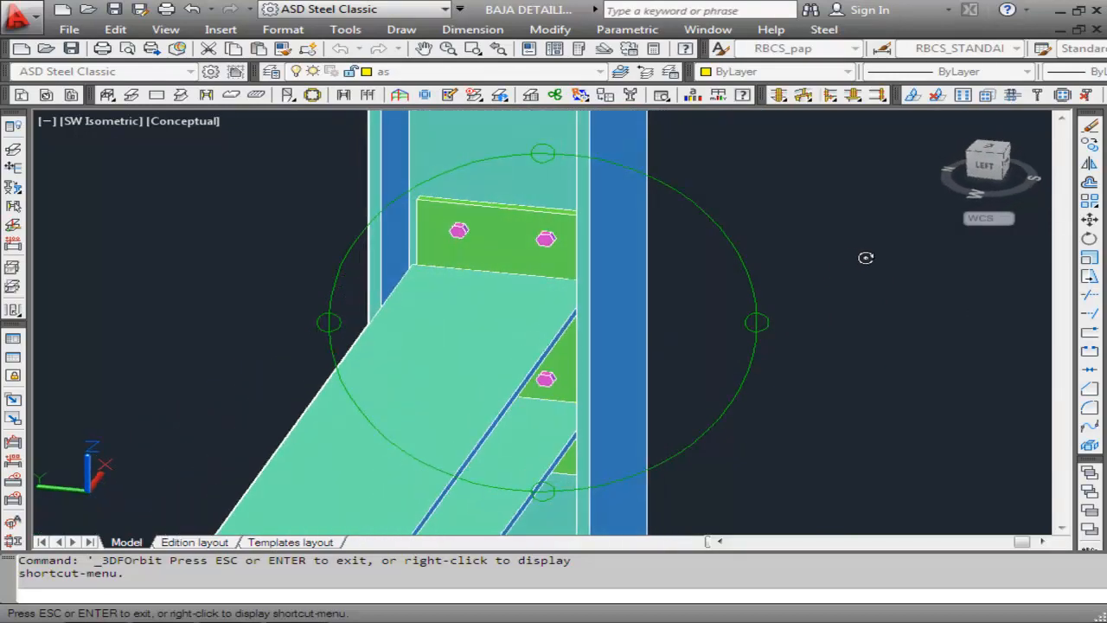
{"action": "key", "text": "Escape"}
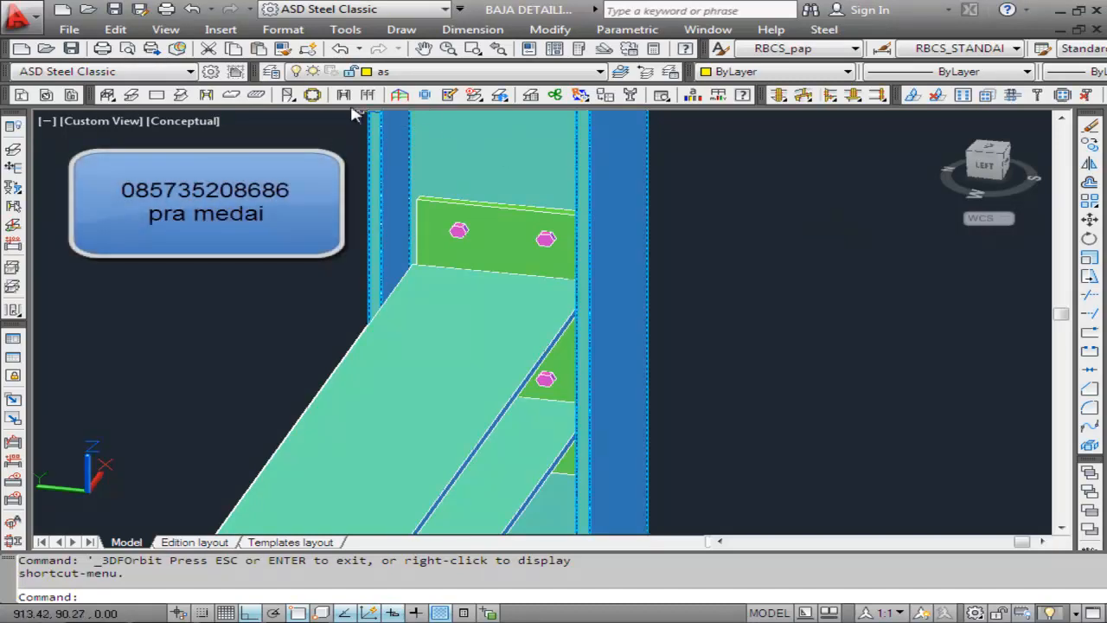
{"action": "left_click", "coordinate": [177, 34]}
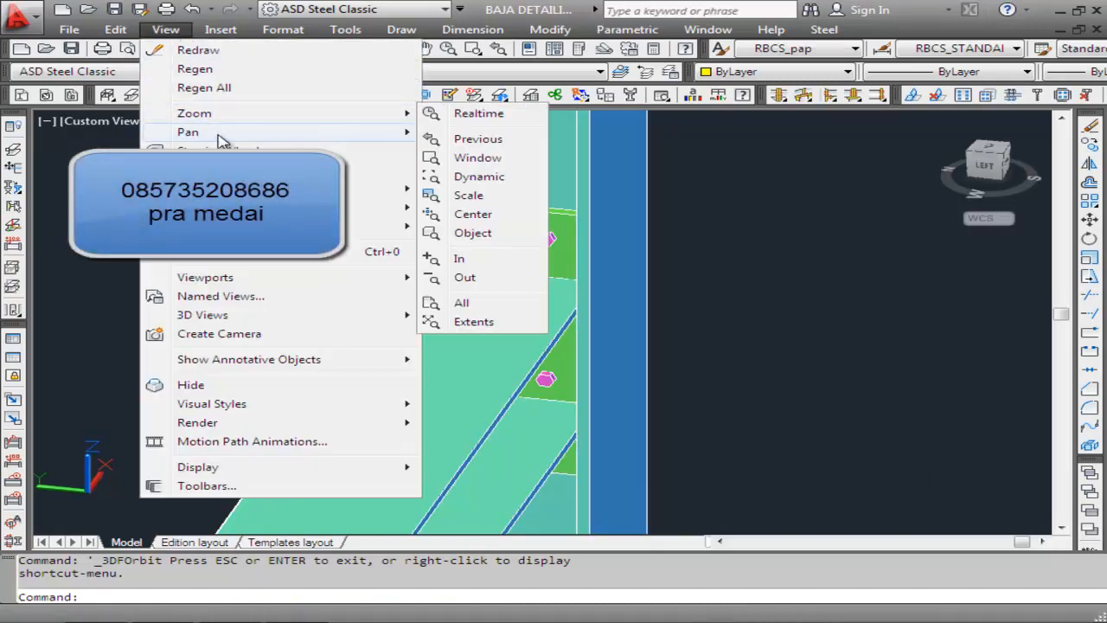
{"action": "mouse_move", "coordinate": [199, 188]}
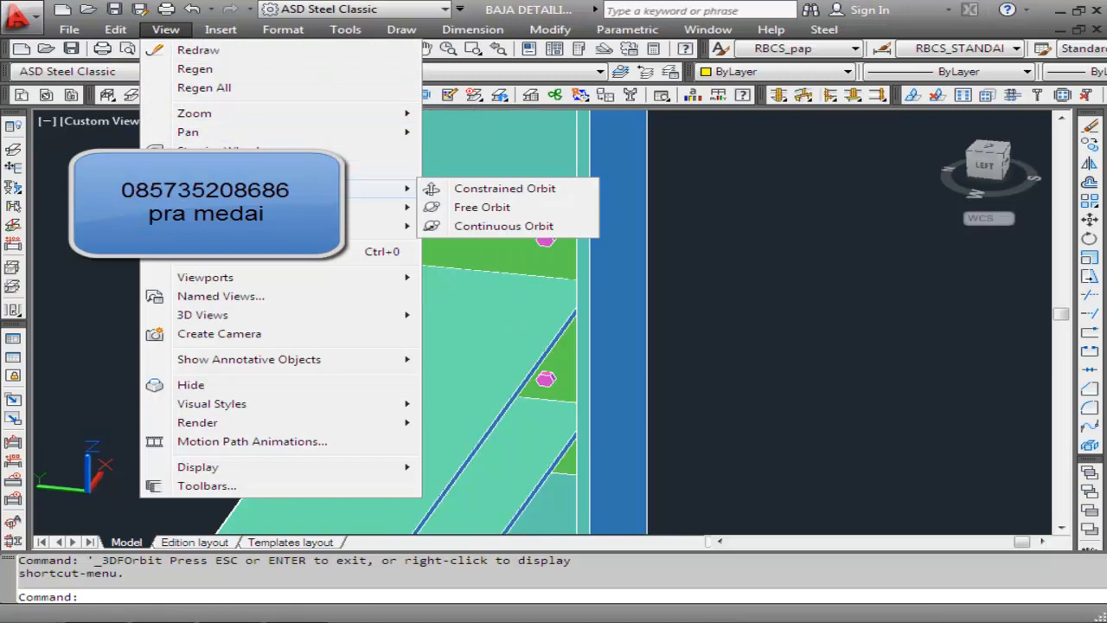
{"action": "left_click", "coordinate": [460, 207]}
{"action": "left_click_drag", "start_coordinate": [595, 267], "coordinate": [605, 229]}
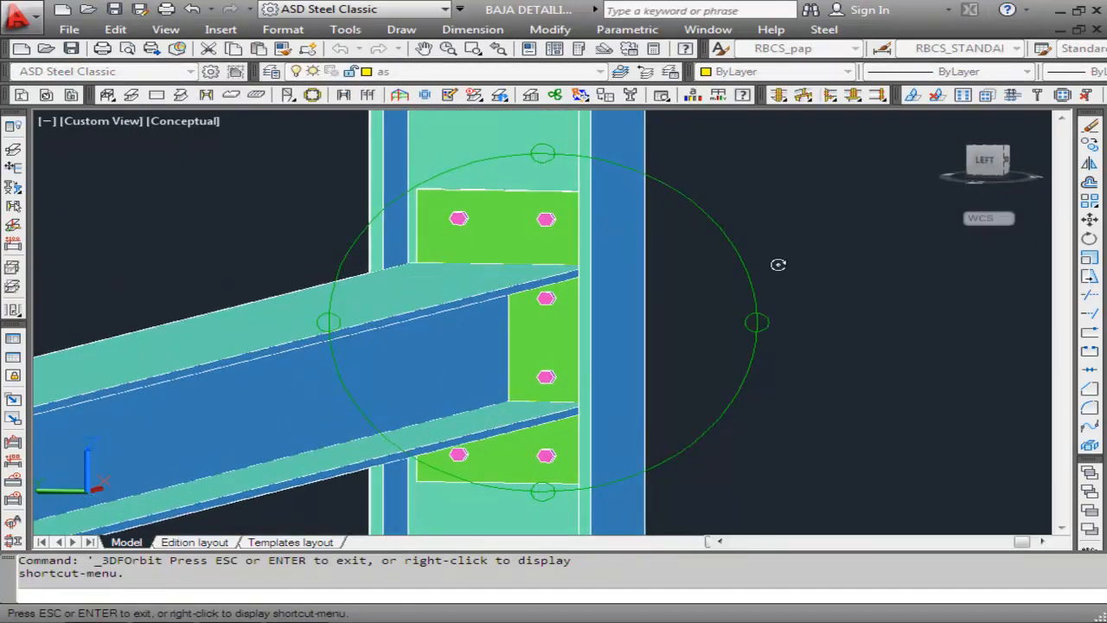
Leave Free Orbit, then zoom out and pan until the circular marker around the beam and column connection is fully in view.
{"action": "right_click", "coordinate": [779, 271]}
{"action": "left_click", "coordinate": [812, 274]}
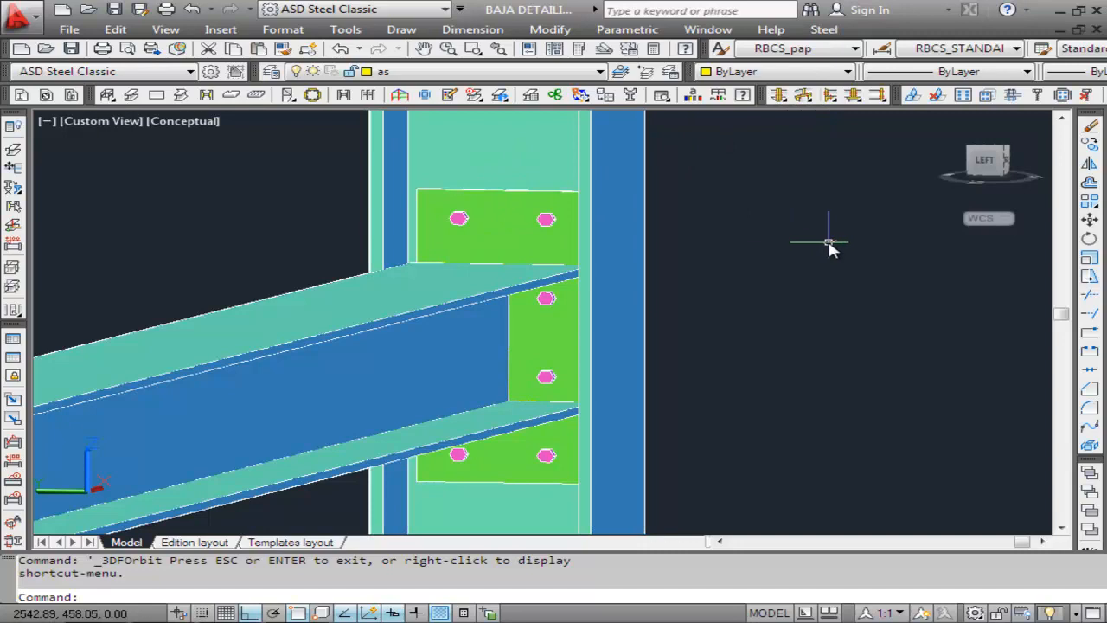
{"action": "scroll", "coordinate": [831, 247], "scroll_direction": "down", "scroll_amount": 5}
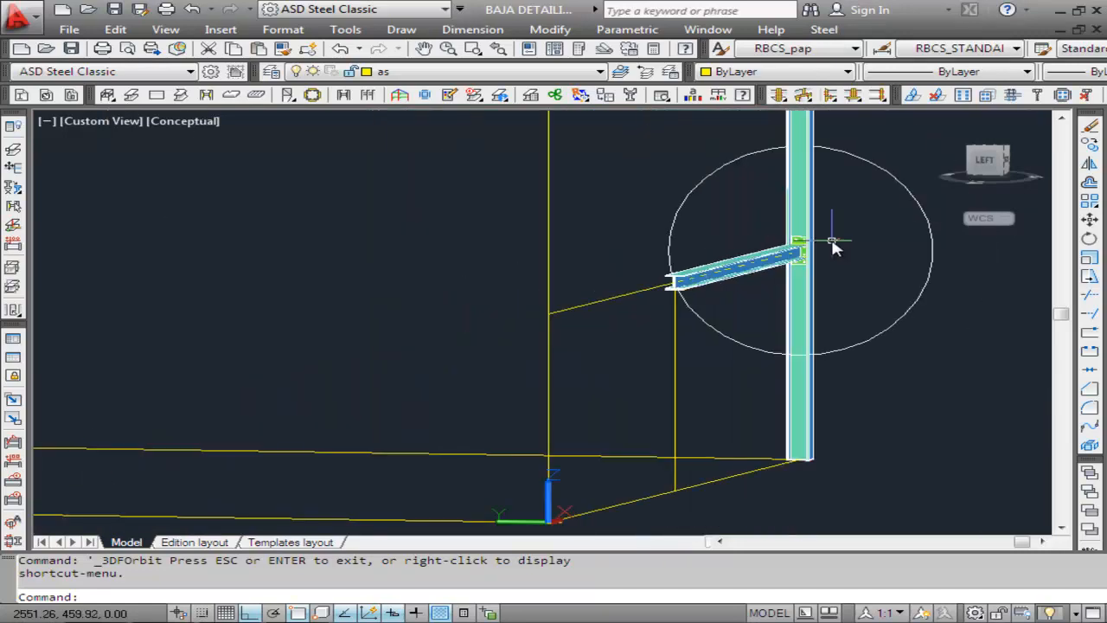
{"action": "left_click", "coordinate": [164, 31]}
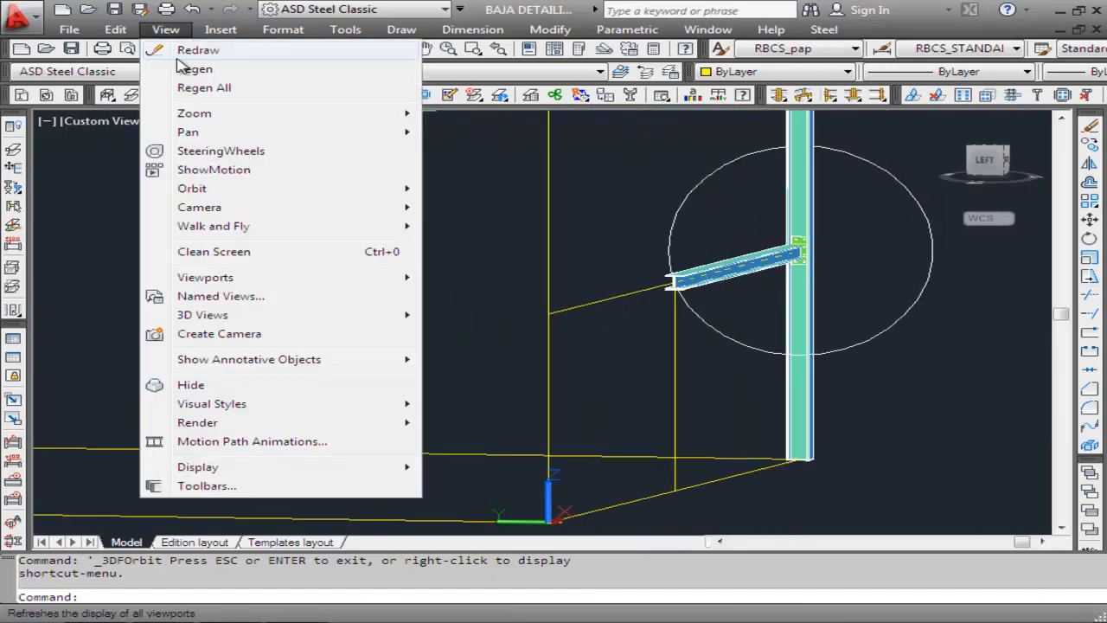
{"action": "mouse_move", "coordinate": [188, 133]}
{"action": "left_click", "coordinate": [497, 136]}
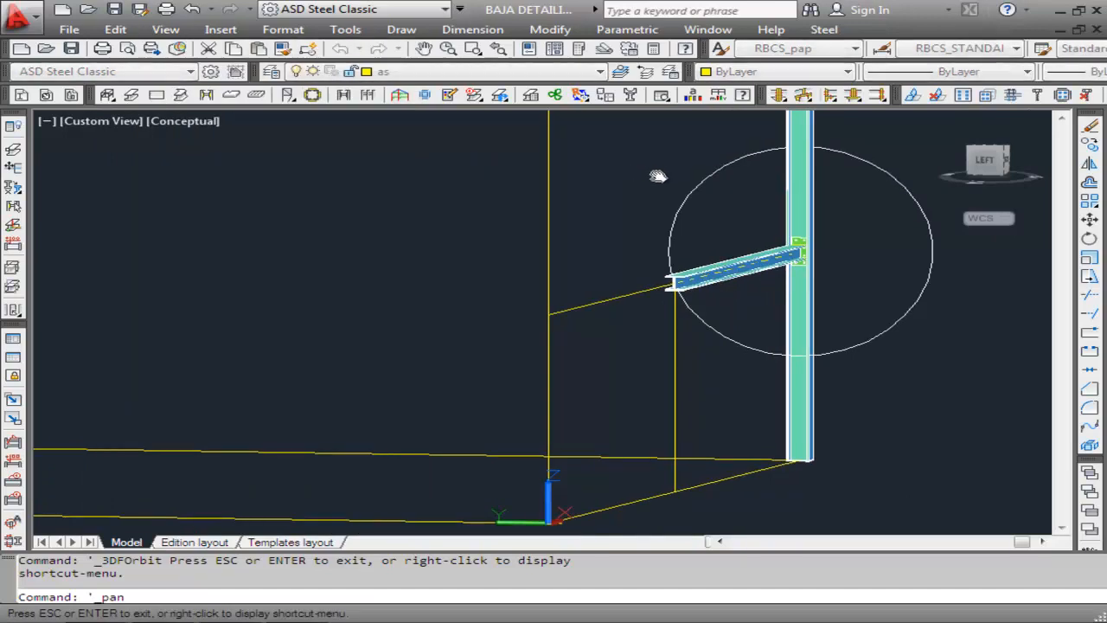
{"action": "left_click_drag", "start_coordinate": [657, 174], "coordinate": [588, 233]}
{"action": "right_click", "coordinate": [588, 232]}
{"action": "left_click", "coordinate": [633, 245]}
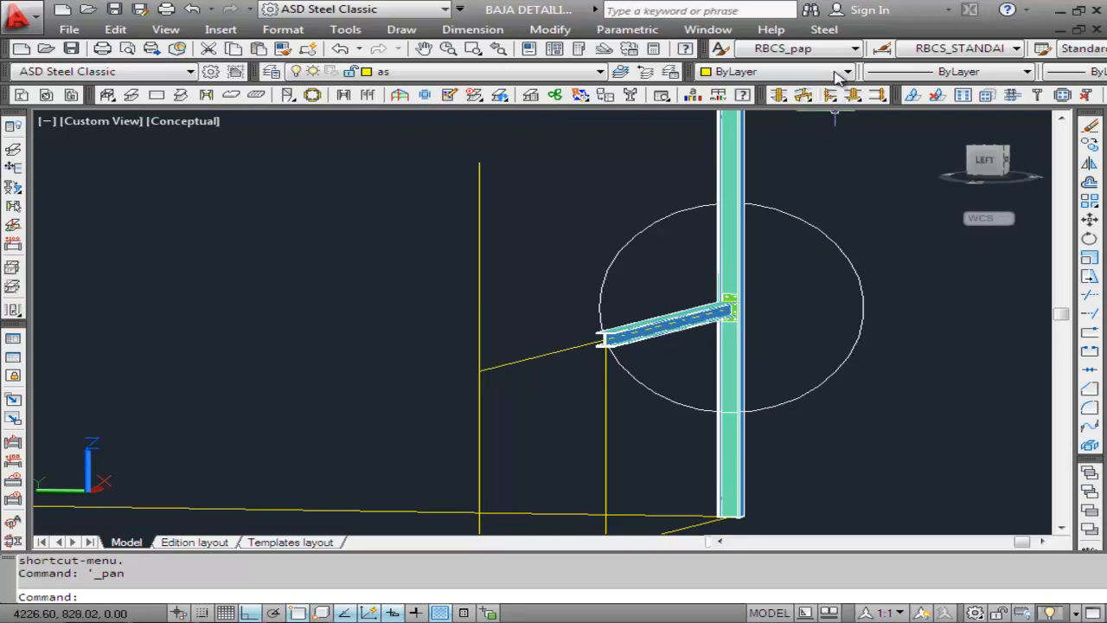
Open the end plate connection's settings with Modify properties by selecting its circular marker.
{"action": "left_click", "coordinate": [826, 33]}
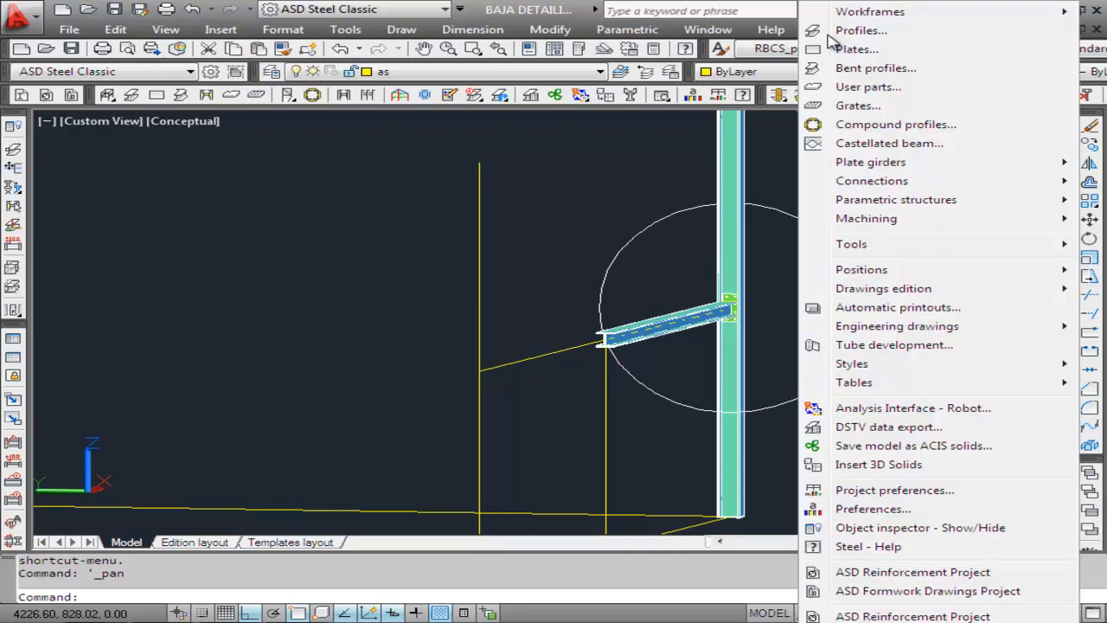
{"action": "mouse_move", "coordinate": [858, 246]}
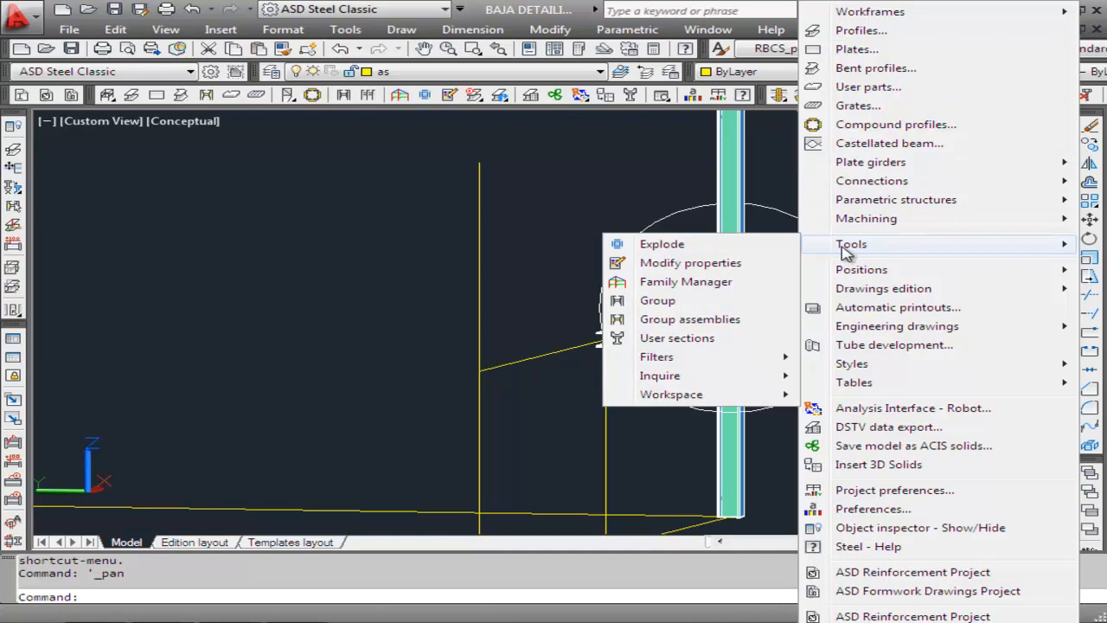
{"action": "left_click", "coordinate": [734, 262]}
{"action": "left_click", "coordinate": [826, 236]}
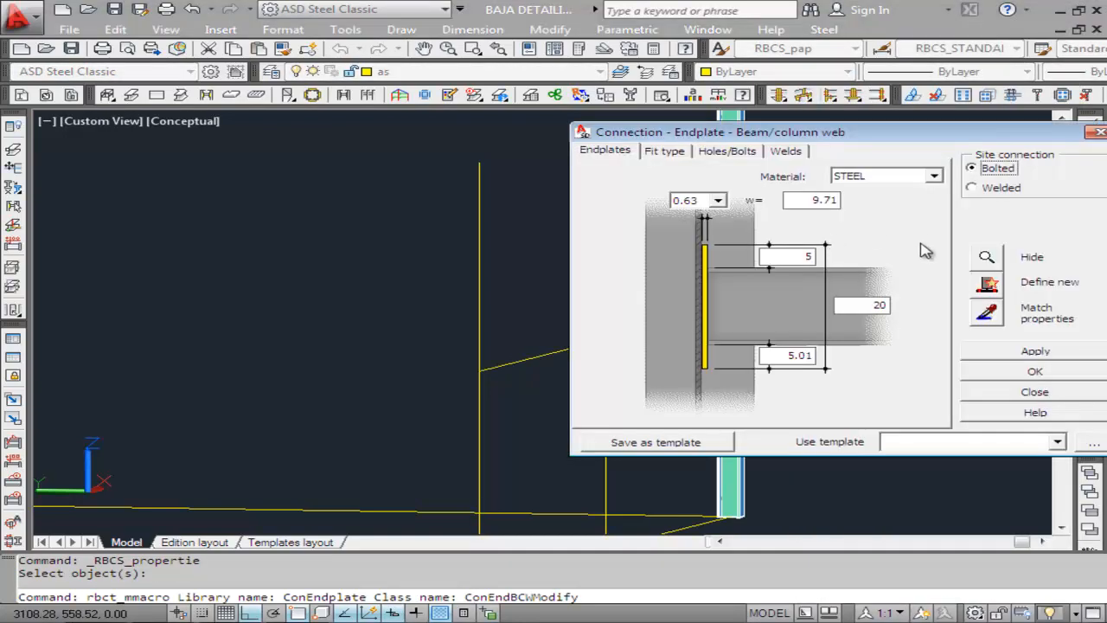
Review the connection's fit type, hole and bolt, end plate and weld settings, and accept them without edits.
{"action": "left_click", "coordinate": [664, 151]}
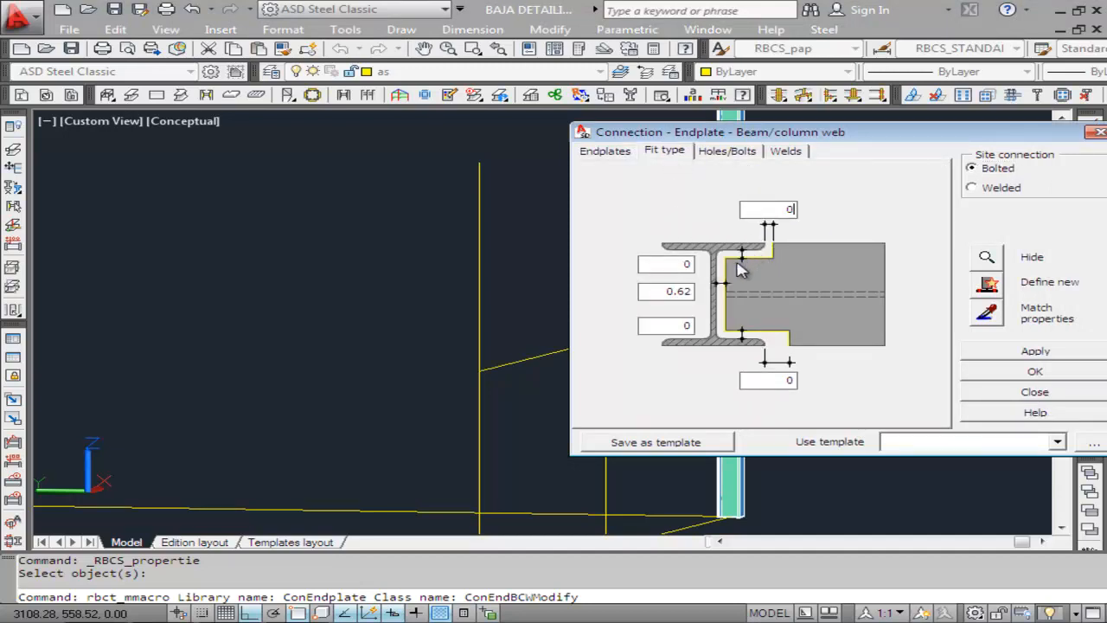
{"action": "left_click", "coordinate": [726, 151]}
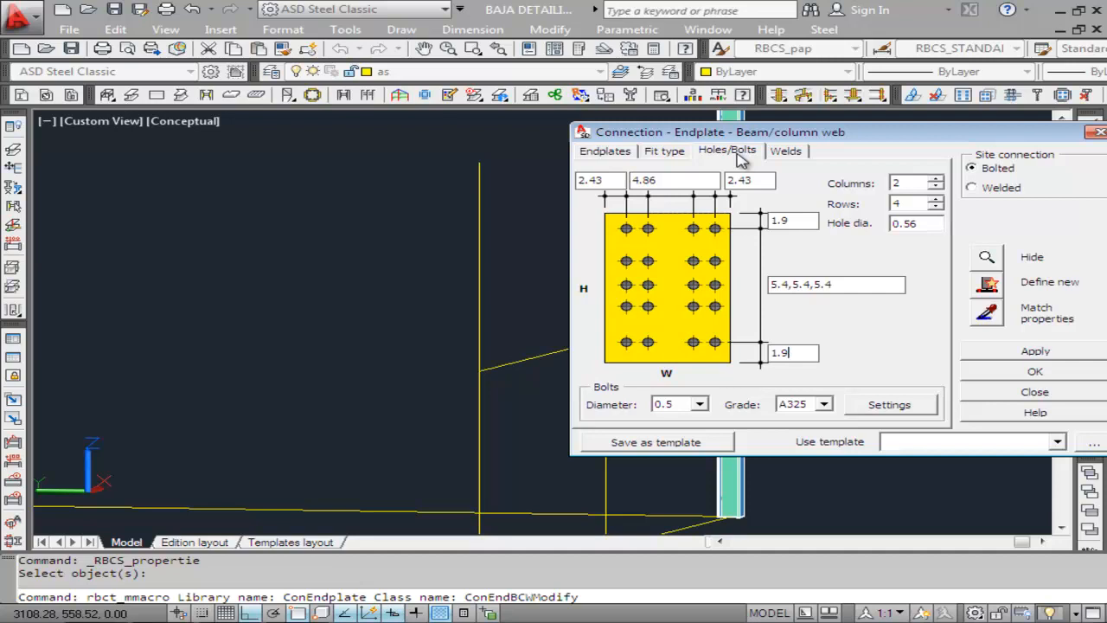
{"action": "left_click", "coordinate": [610, 156]}
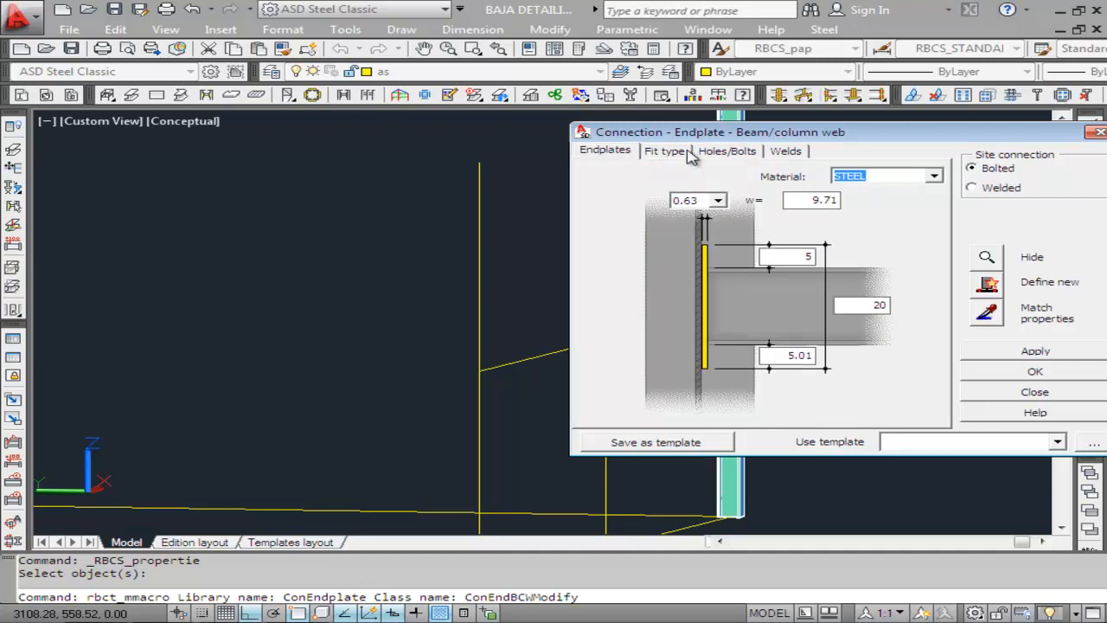
{"action": "left_click", "coordinate": [789, 153]}
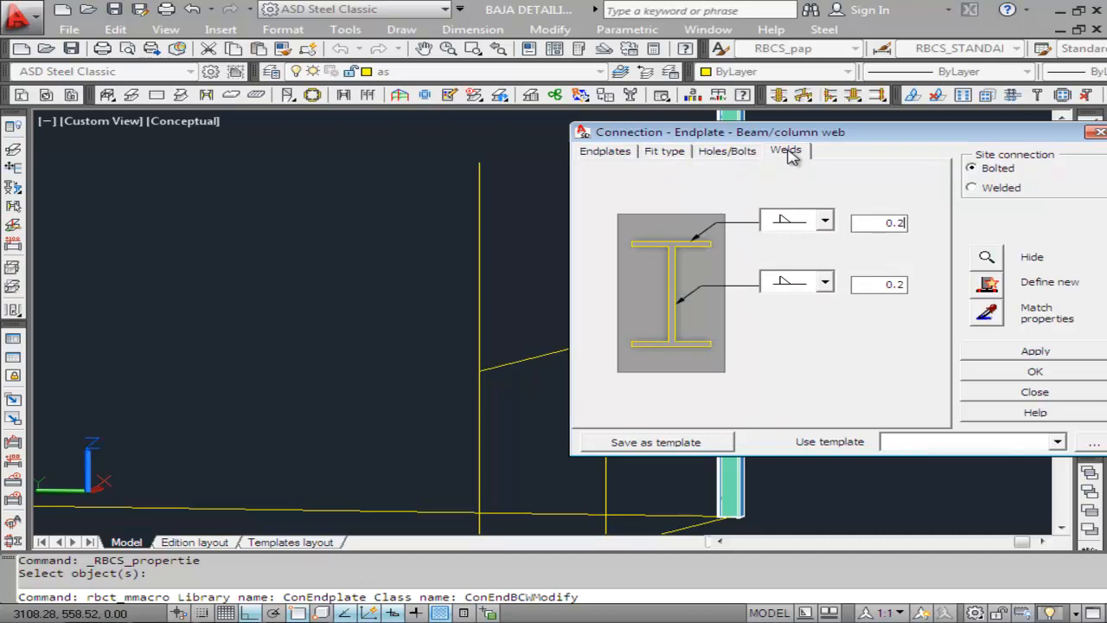
{"action": "left_click", "coordinate": [826, 221]}
{"action": "left_click", "coordinate": [826, 222]}
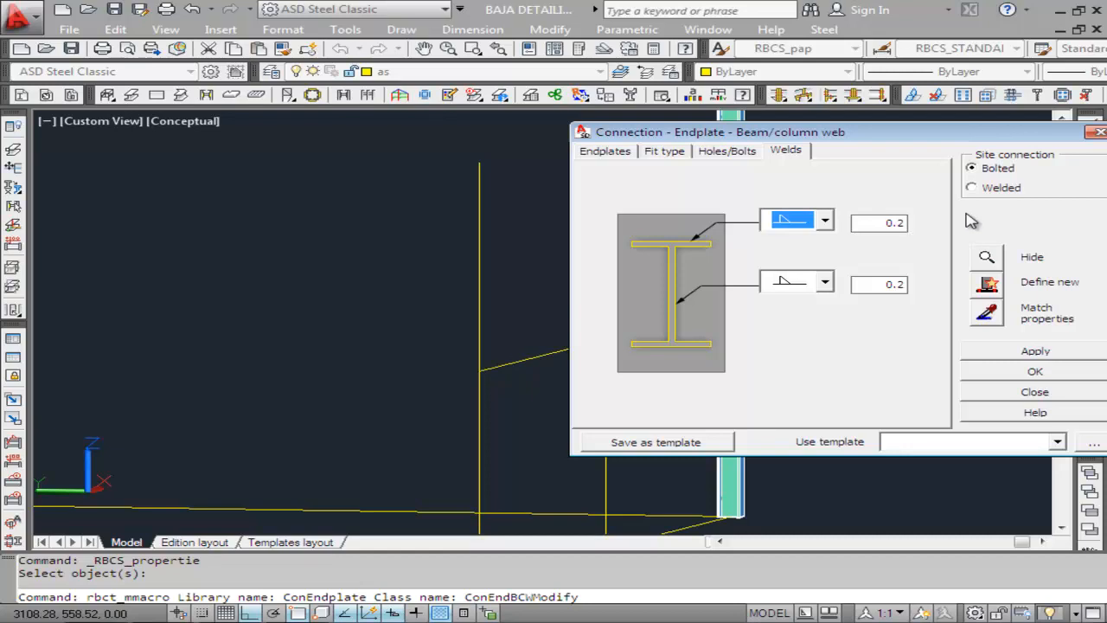
{"action": "left_click_drag", "start_coordinate": [922, 134], "coordinate": [739, 133]}
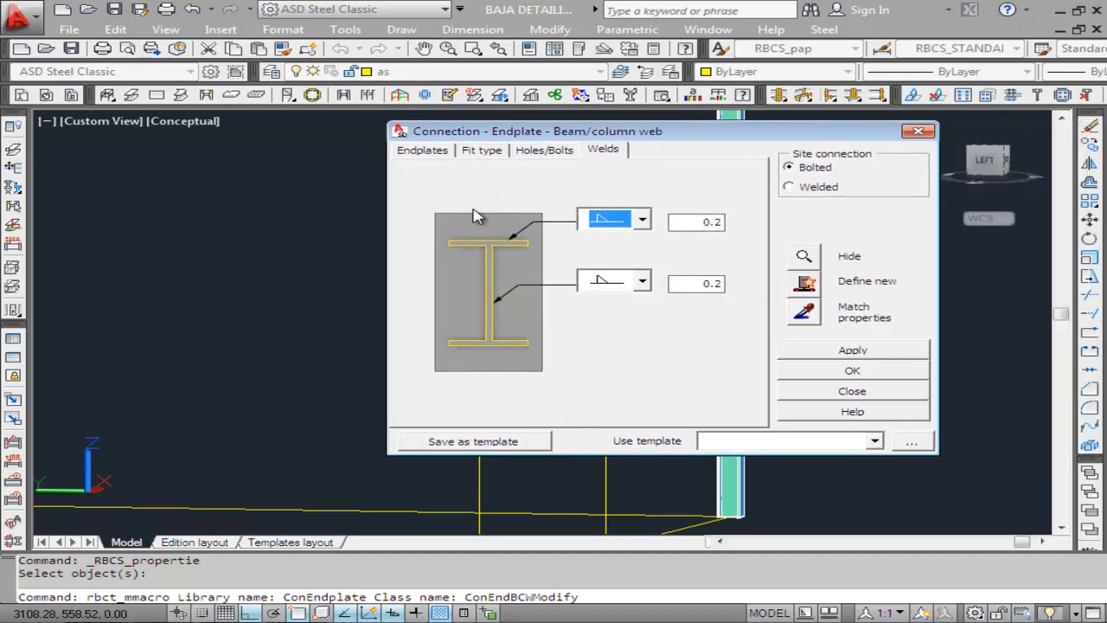
{"action": "left_click", "coordinate": [852, 370]}
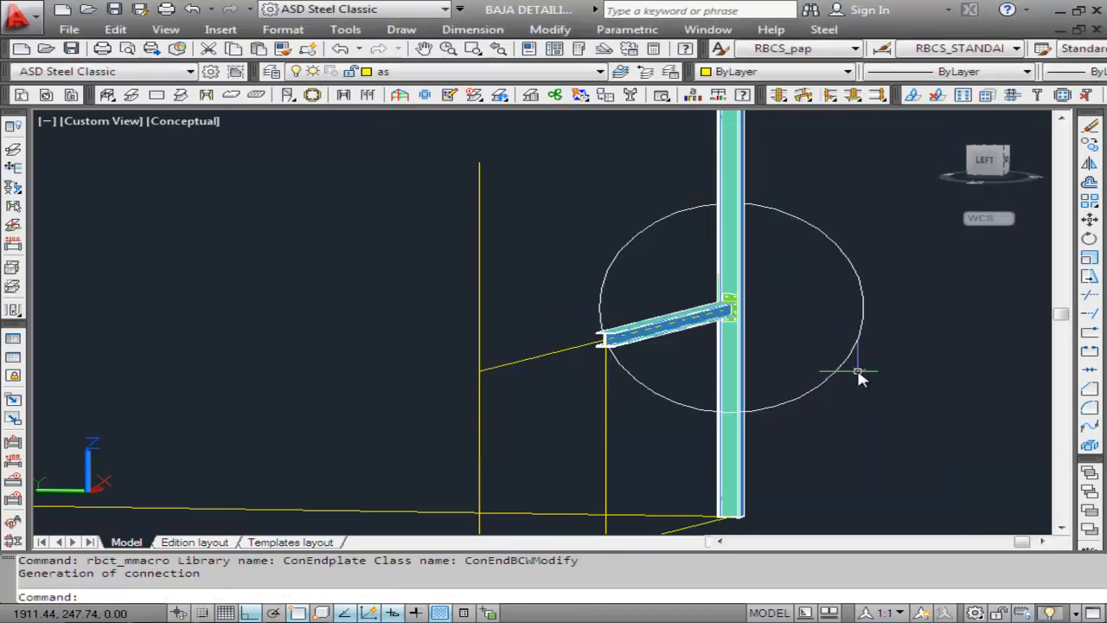
Enlarge the end plate joint between beam and column with a window zoom and save the drawing.
{"action": "left_click", "coordinate": [165, 29]}
{"action": "mouse_move", "coordinate": [193, 116]}
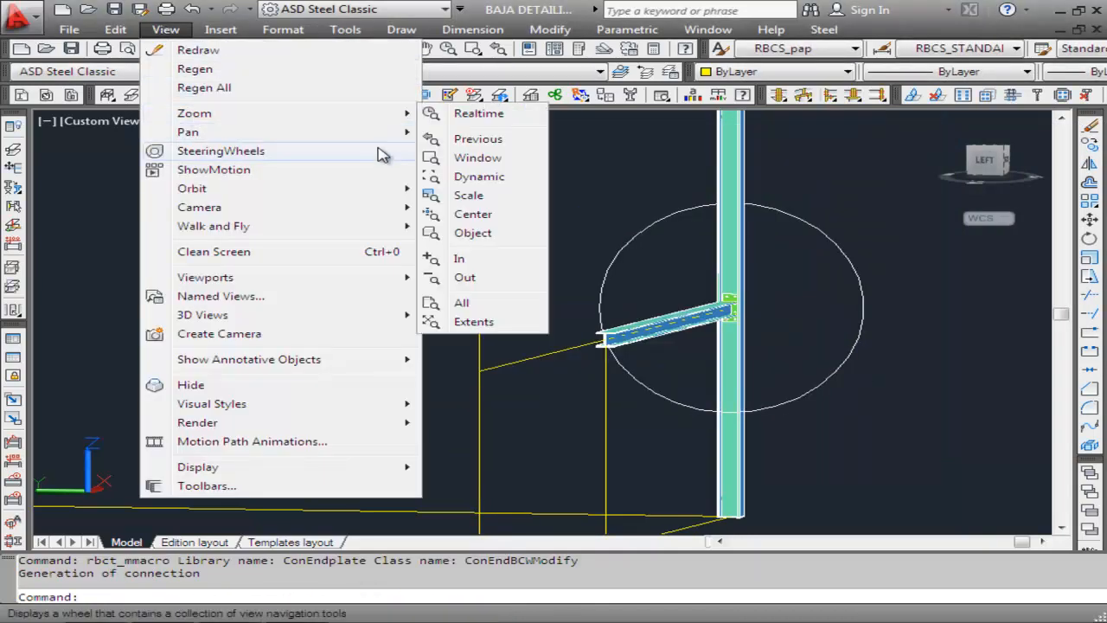
{"action": "left_click", "coordinate": [480, 160]}
{"action": "left_click", "coordinate": [776, 284]}
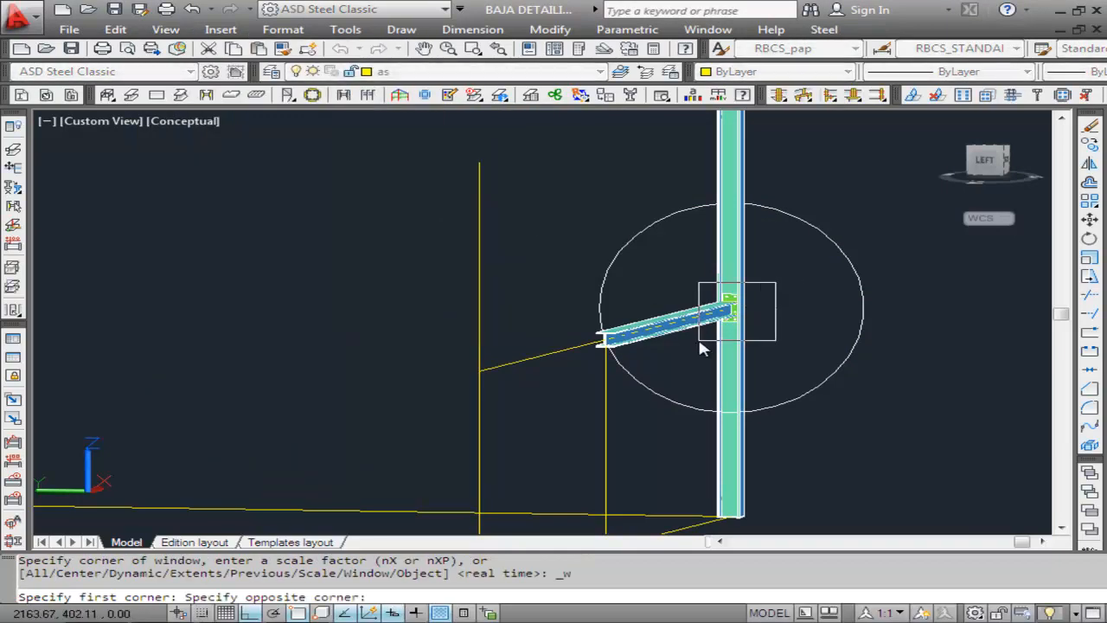
{"action": "left_click", "coordinate": [700, 344]}
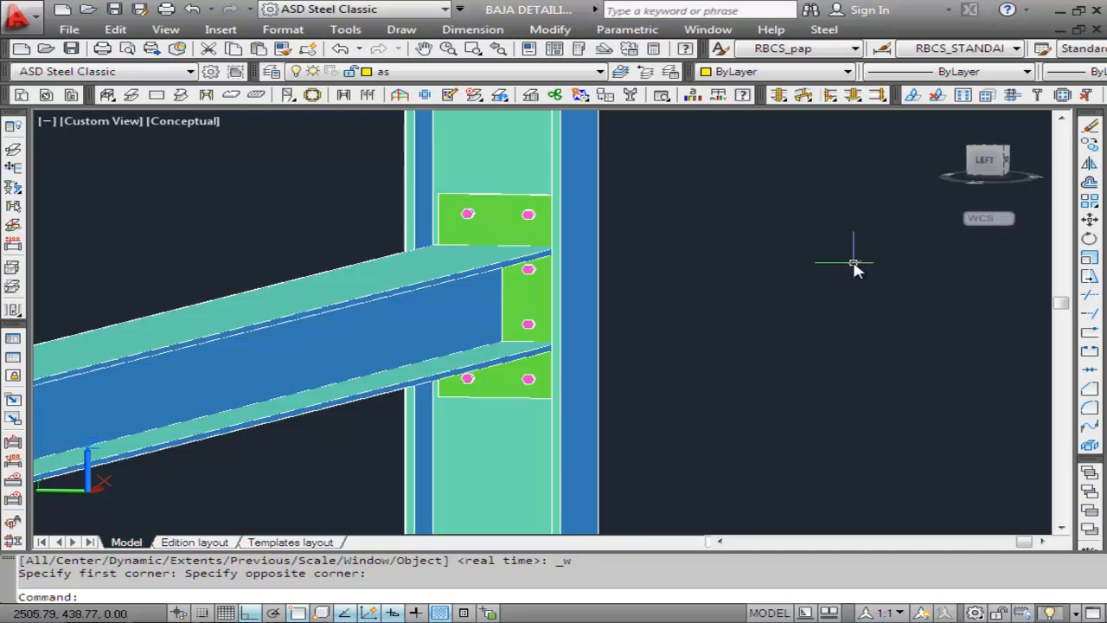
{"action": "left_click", "coordinate": [71, 48]}
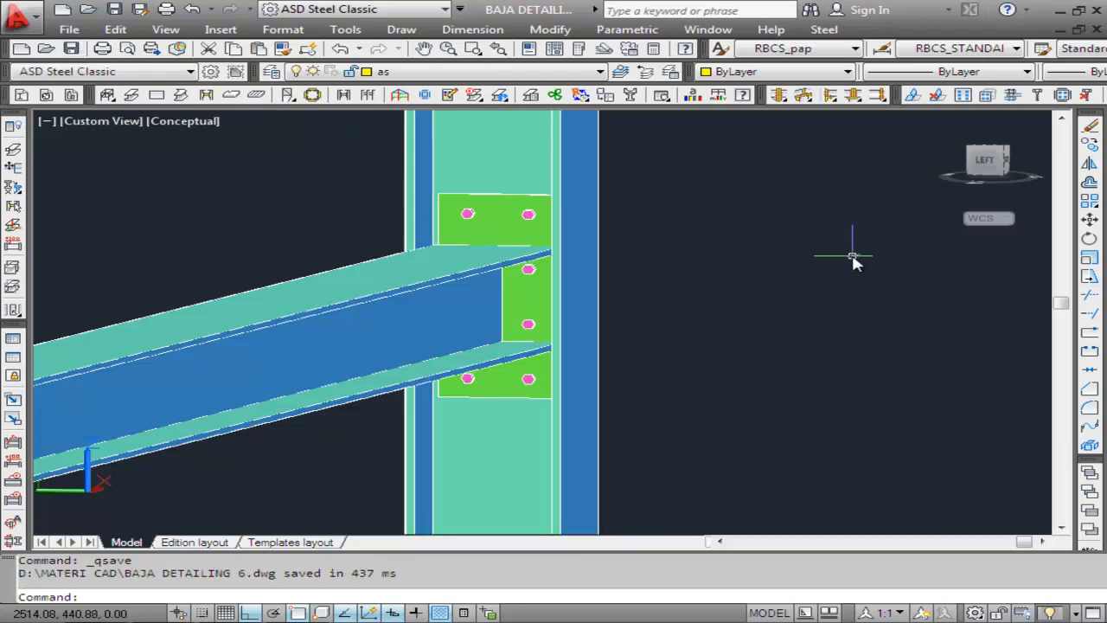